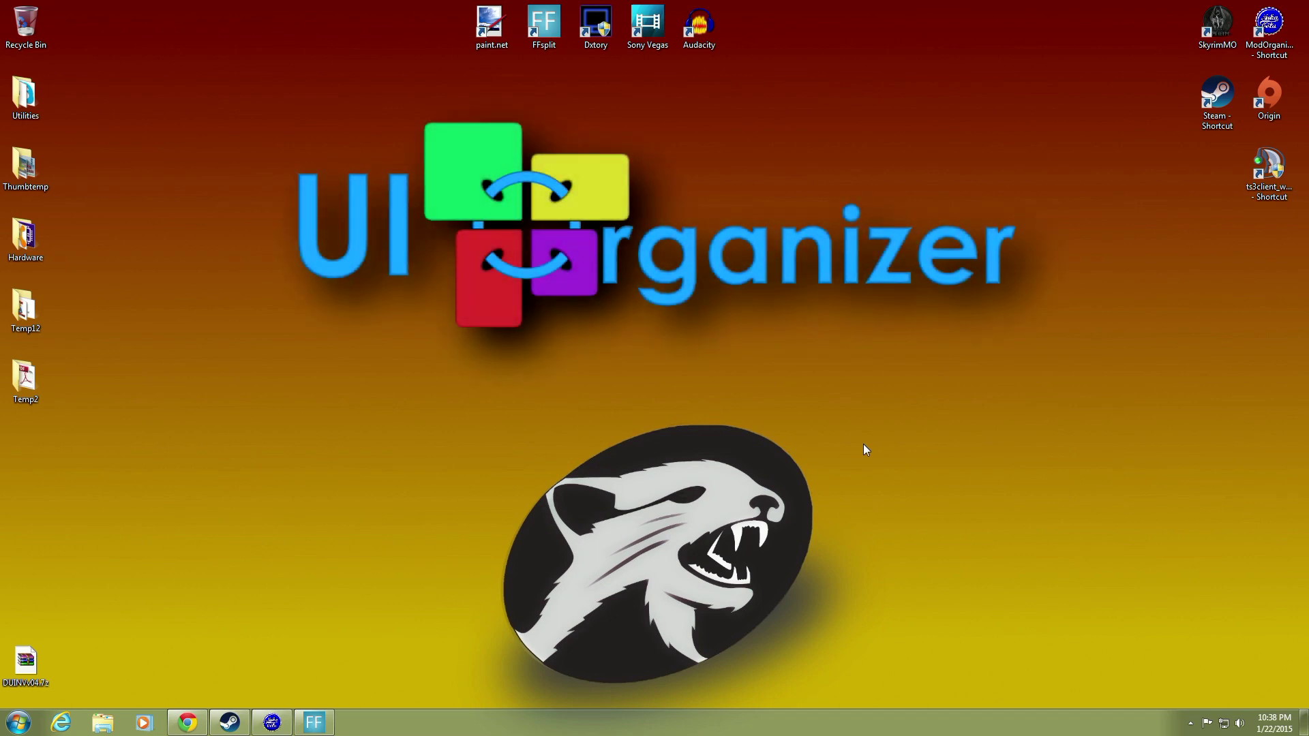
# Step: Switch to Chrome and read the UIO - User Interface Organizer description, including how it works, Mod Organizer notes, requirements and supported mods
pyautogui.click(188, 722)
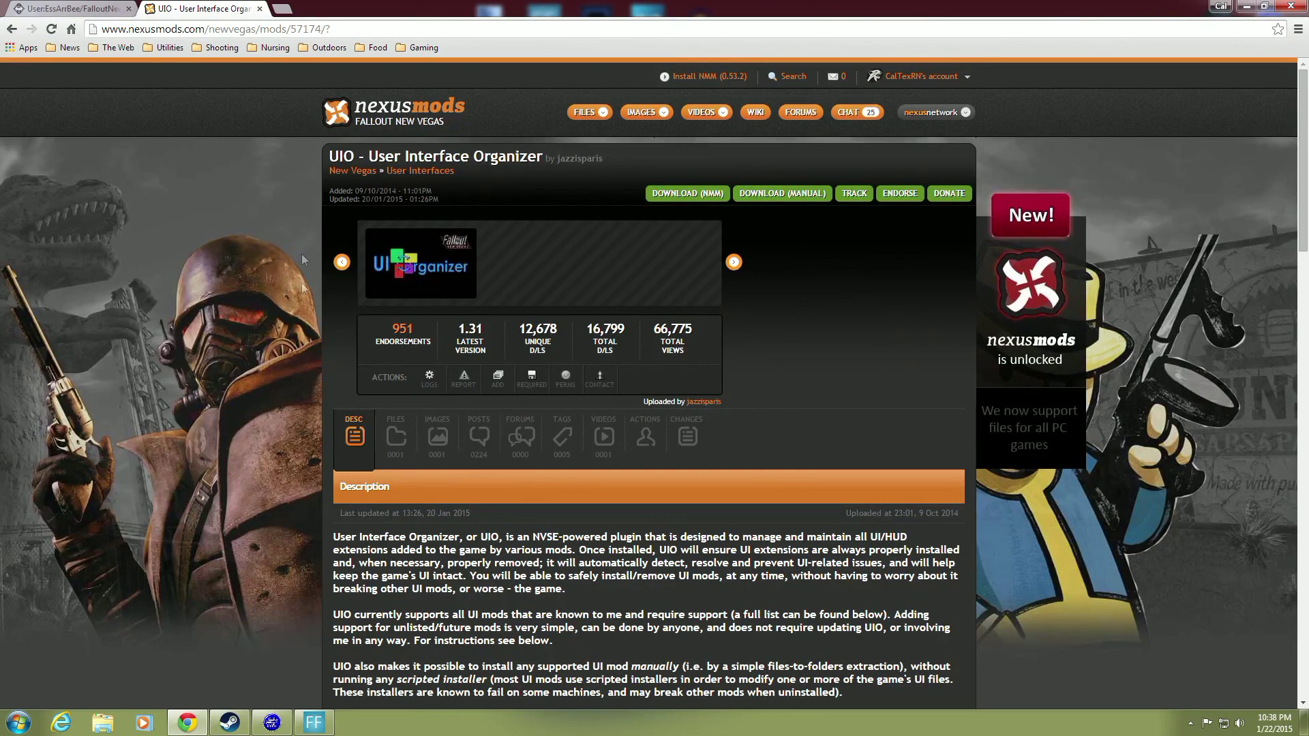
pyautogui.scroll(-2, 310, 428)
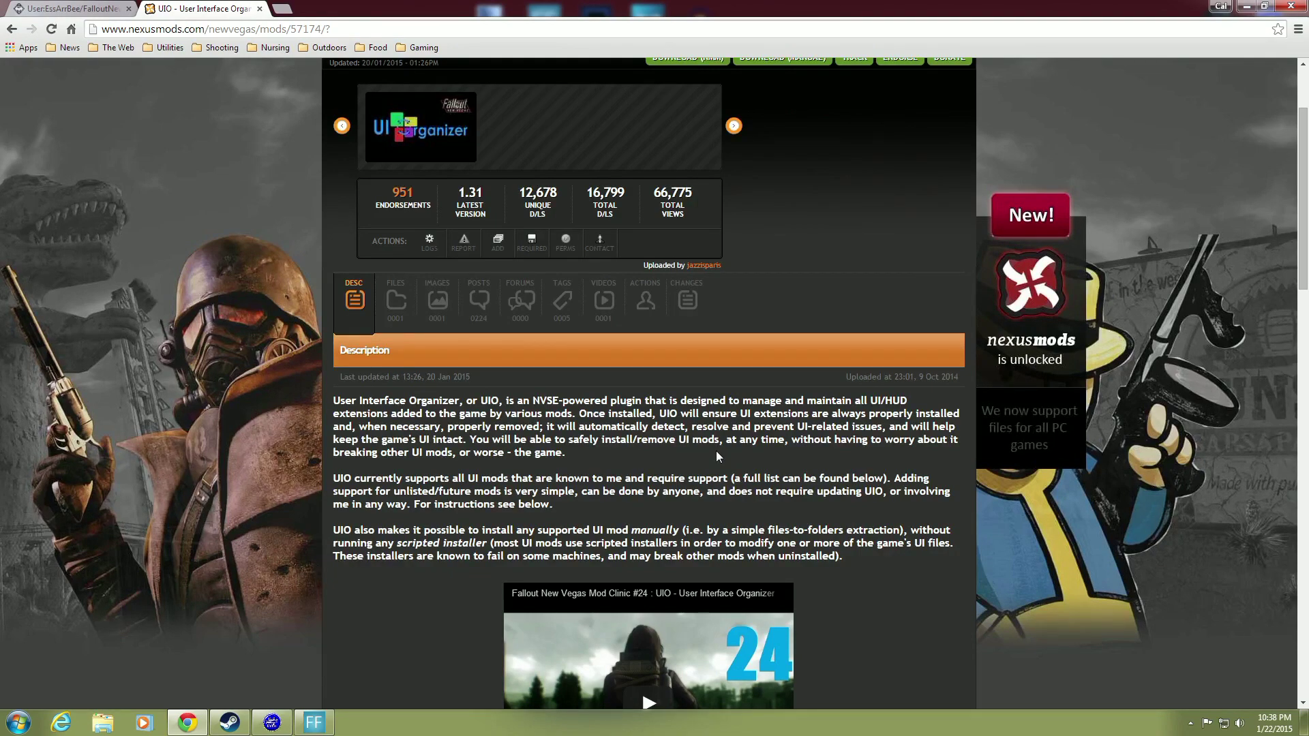
pyautogui.scroll(2, 615, 451)
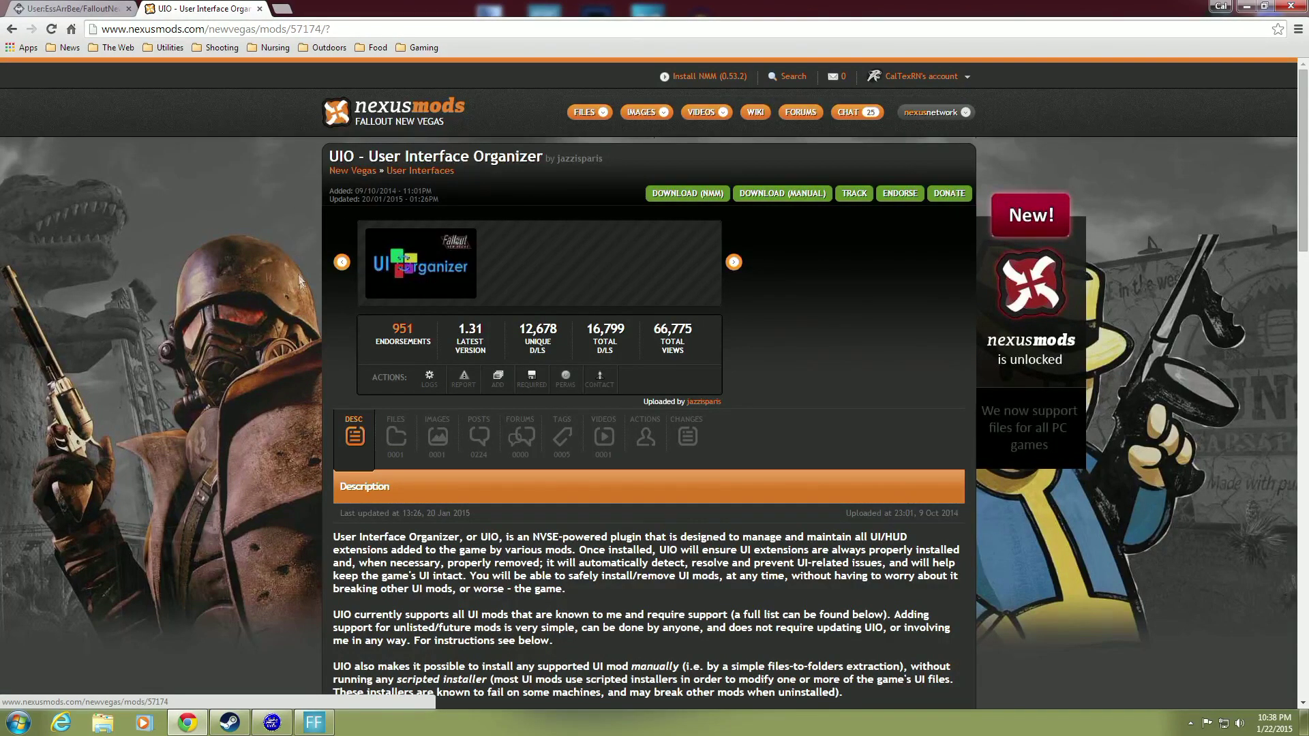
pyautogui.scroll(-2, 304, 315)
pyautogui.scroll(-3, 304, 314)
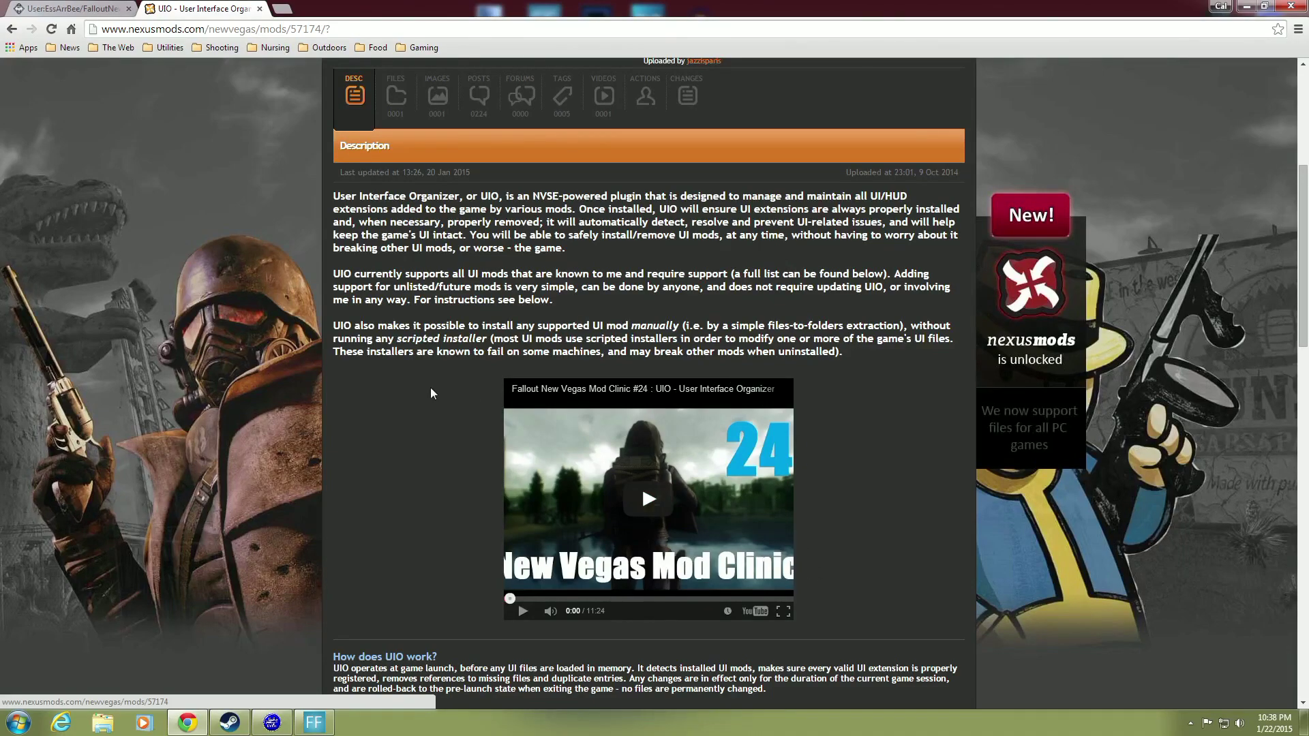
pyautogui.scroll(-3, 431, 394)
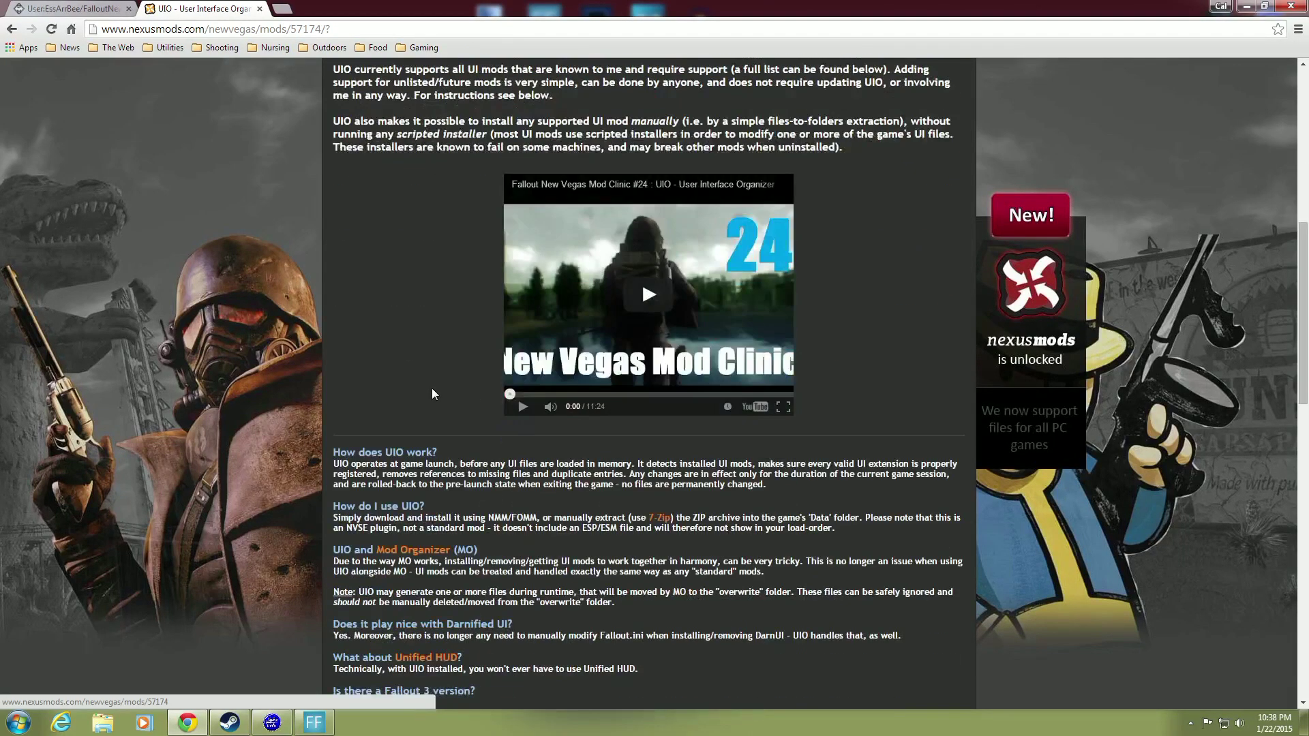
pyautogui.scroll(6, 432, 393)
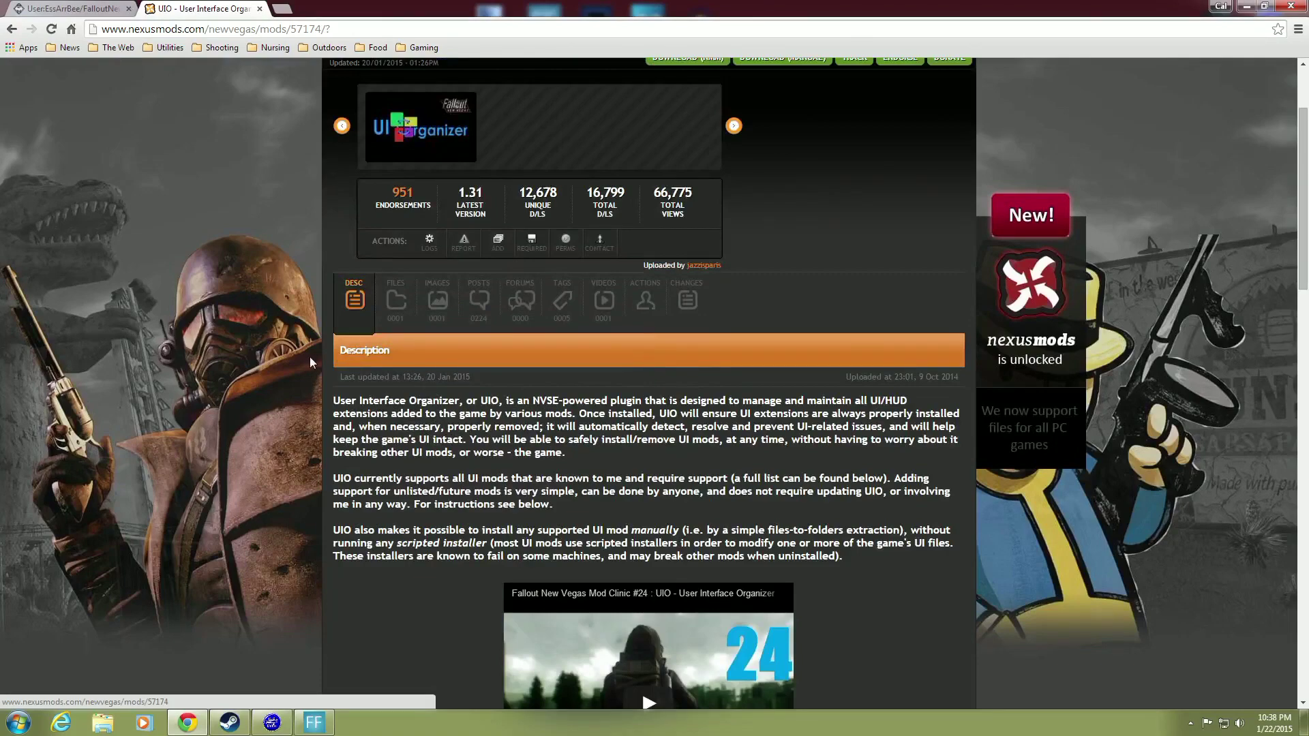
pyautogui.scroll(2, 309, 362)
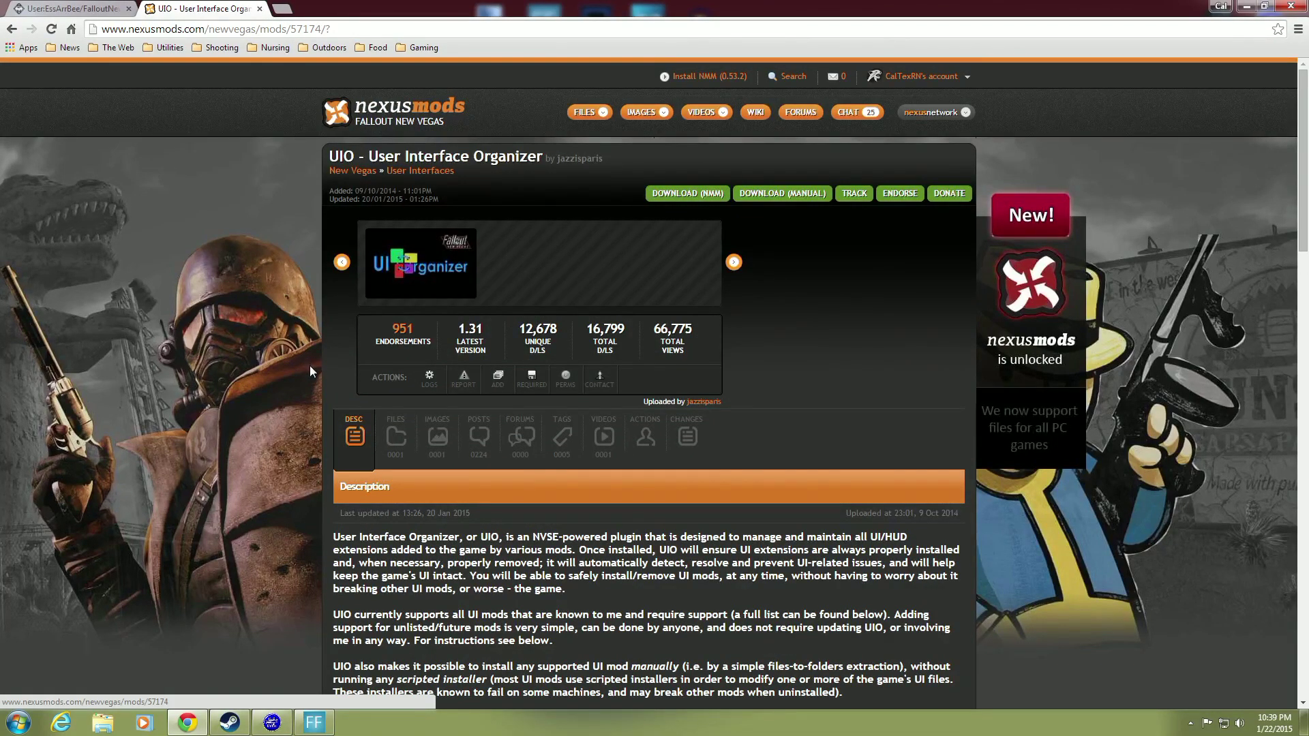
pyautogui.scroll(-5, 308, 361)
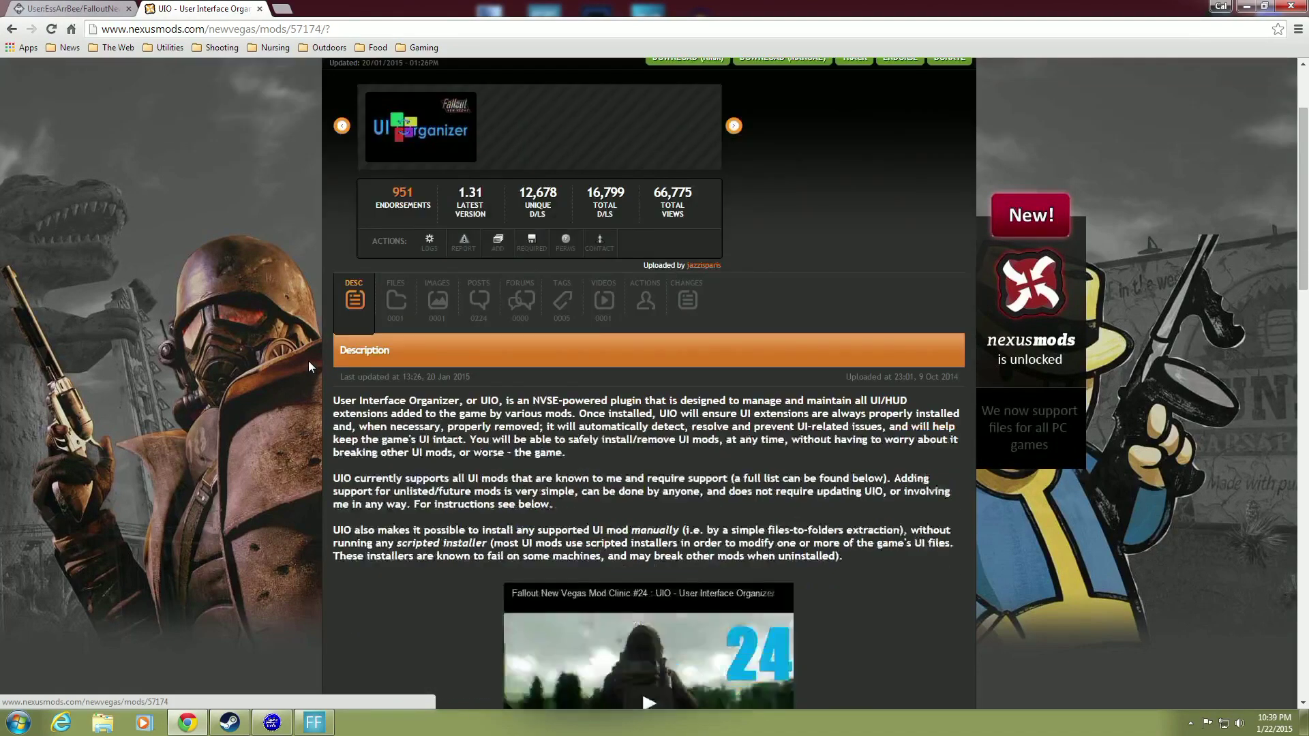
pyautogui.scroll(-6, 308, 363)
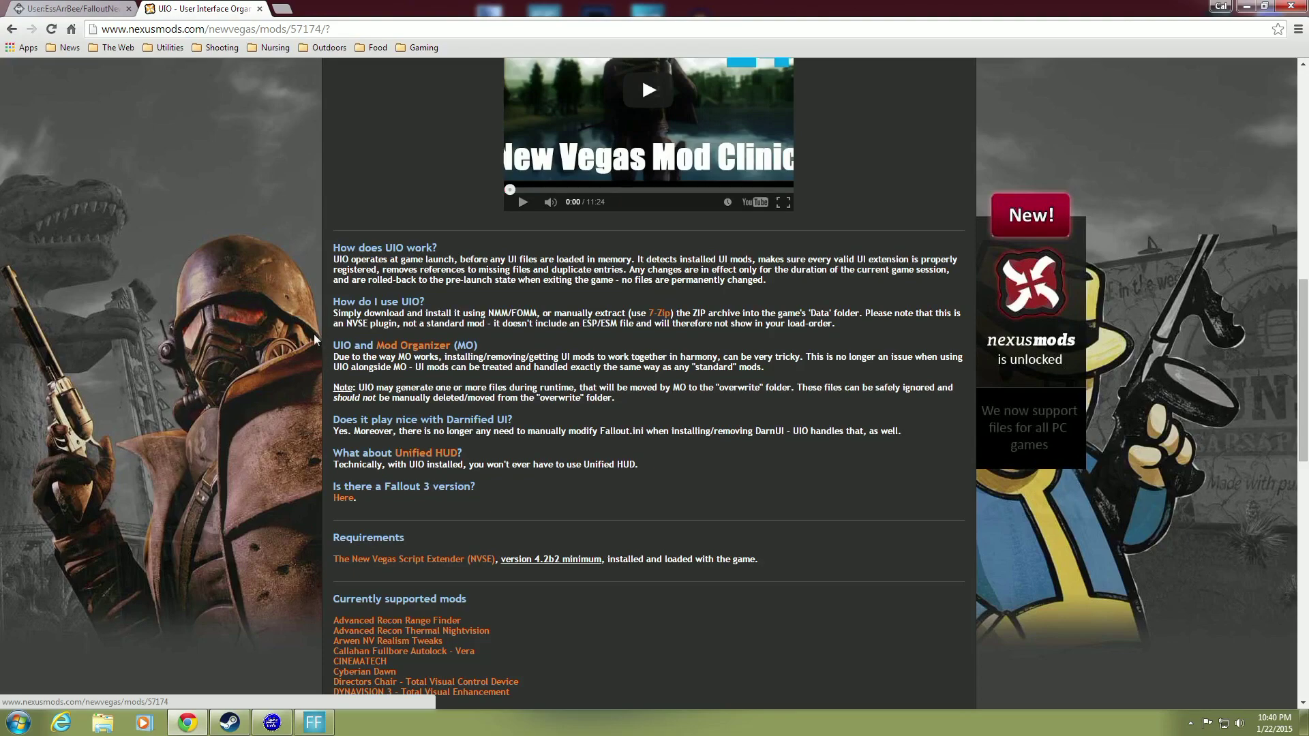
# Step: Show the downloadable files of the UIO - User Interface Organizer mod
pyautogui.scroll(3, 306, 356)
pyautogui.scroll(7, 305, 350)
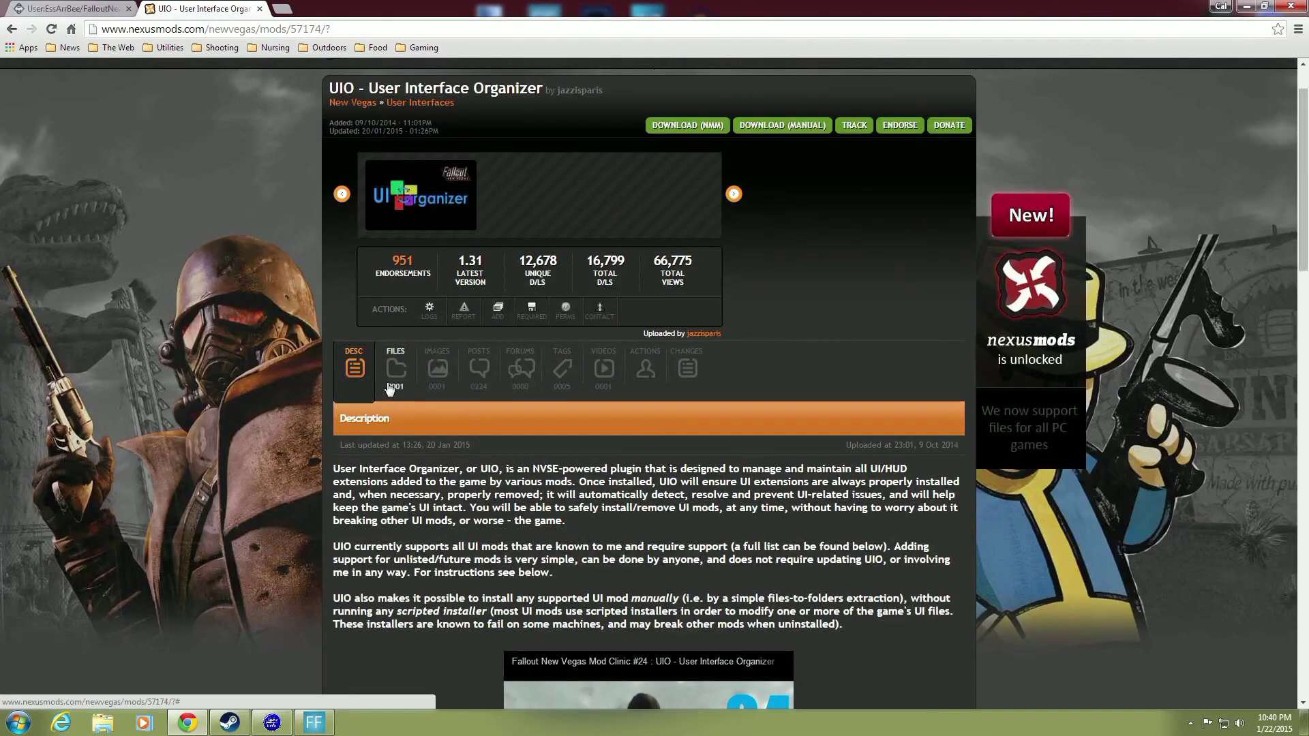
pyautogui.click(393, 383)
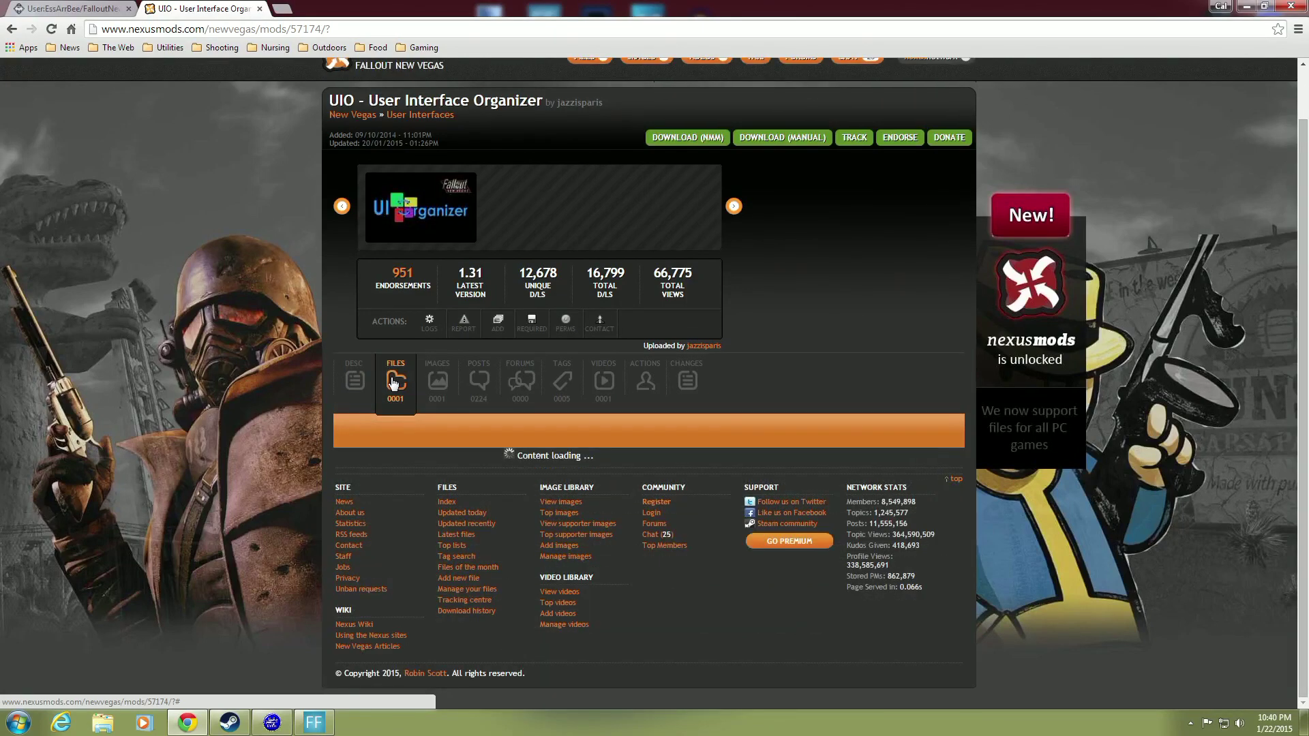
pyautogui.scroll(-1, 320, 411)
pyautogui.scroll(-1, 319, 412)
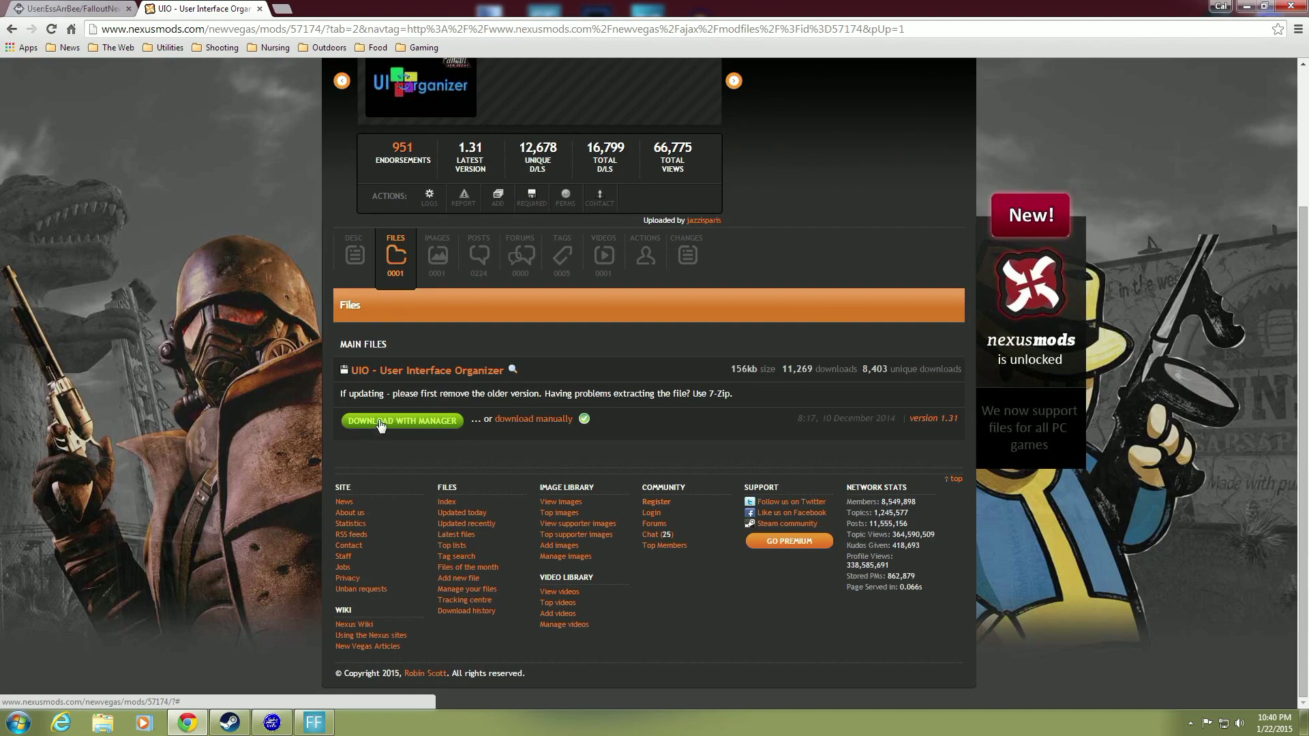
# Step: Check Mod Organizer briefly, then download the UIO main file with the manager, continuing past the required-files notice
pyautogui.click(272, 723)
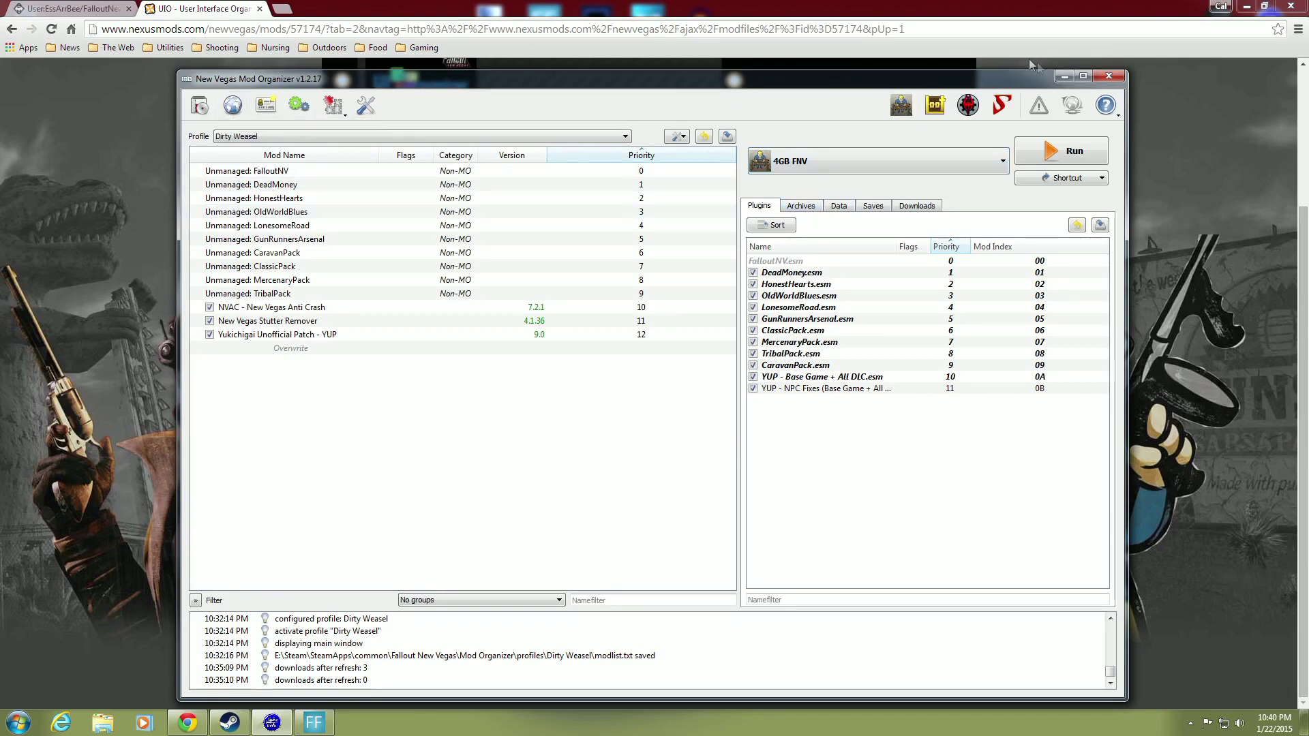
pyautogui.click(1062, 77)
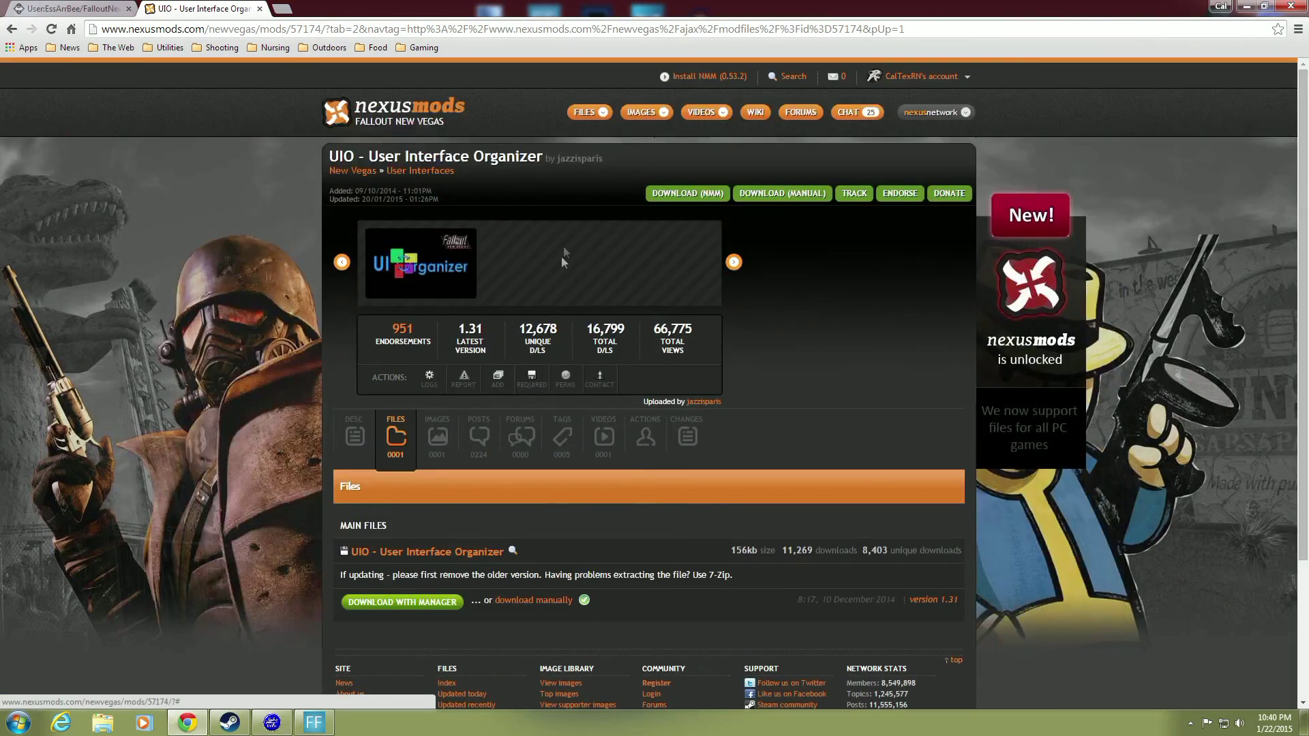
pyautogui.scroll(-3, 292, 313)
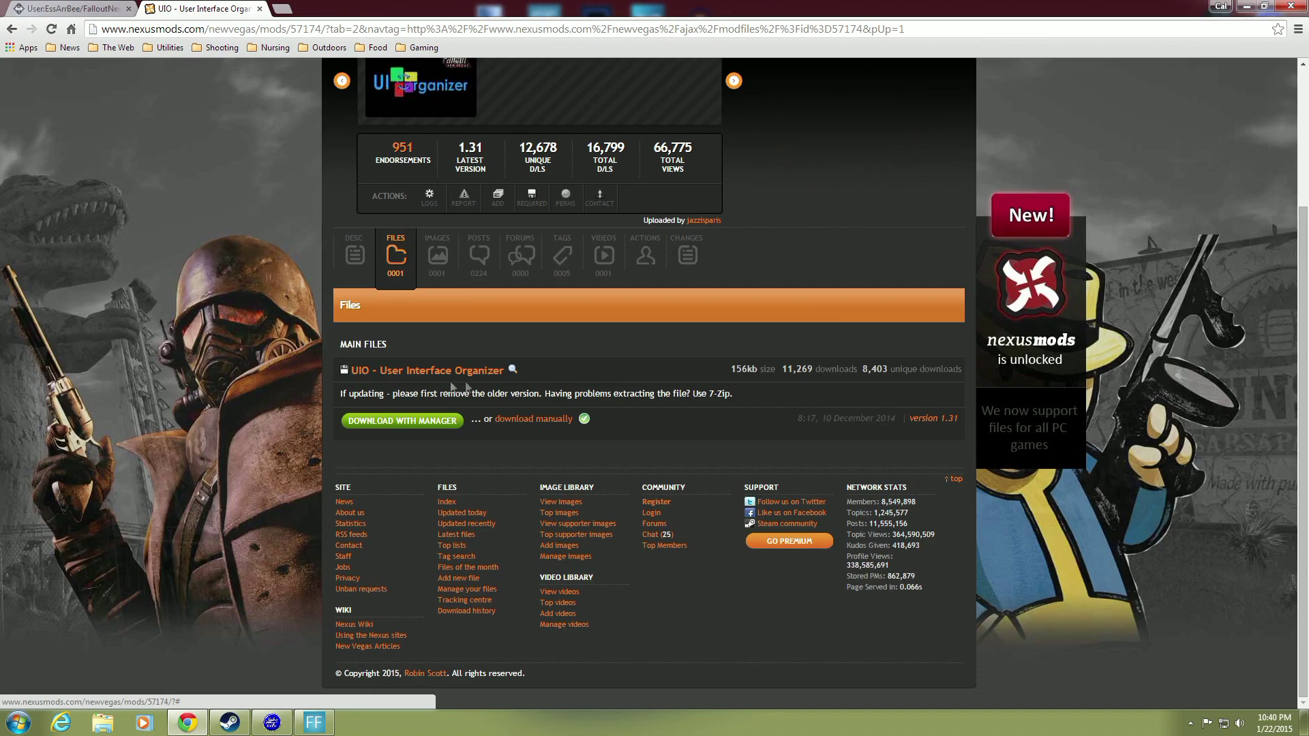
pyautogui.click(397, 422)
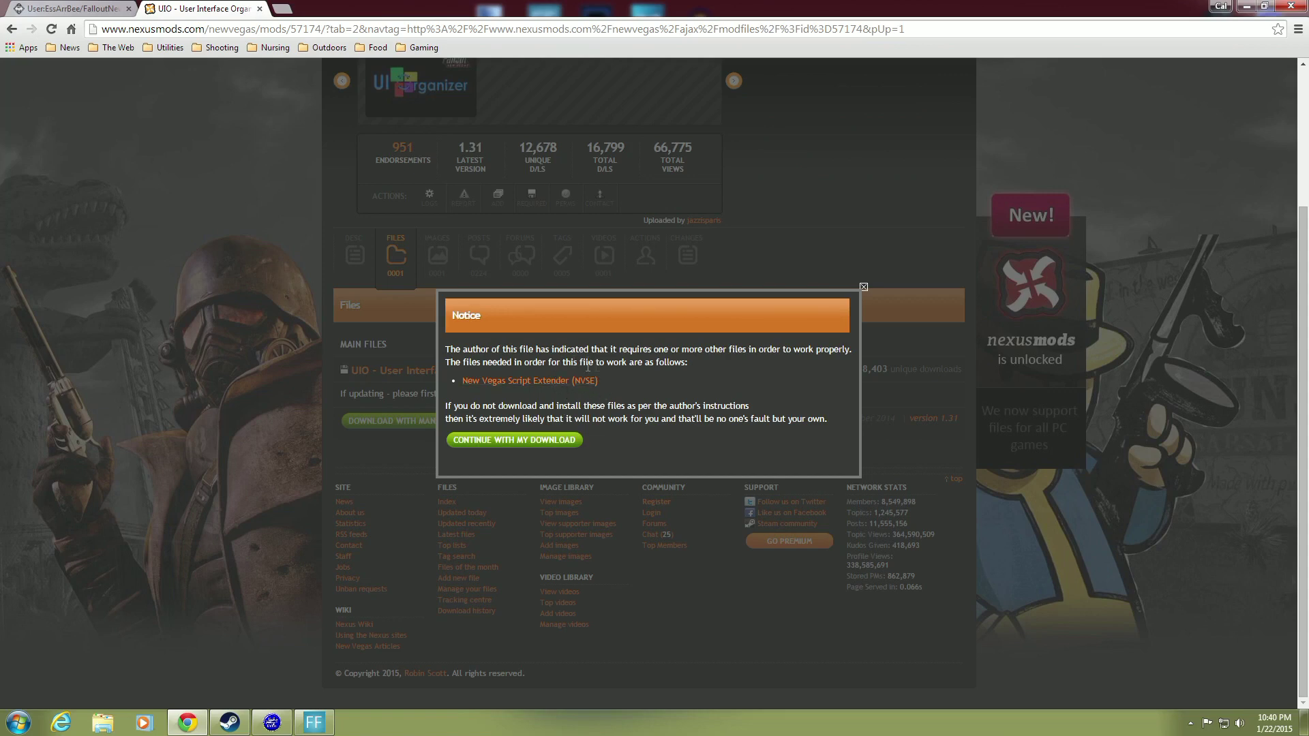
pyautogui.click(510, 440)
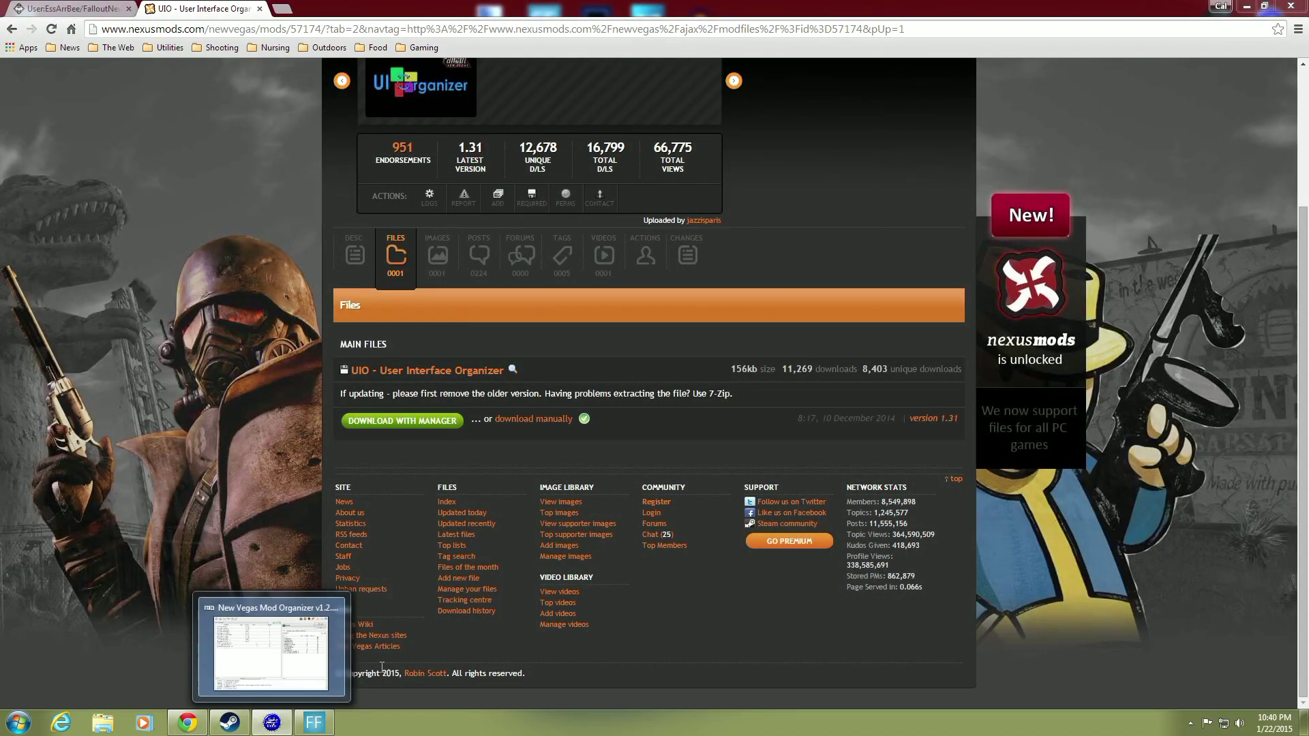
# Step: Switch to Mod Organizer and show its list of downloaded archives
pyautogui.click(1246, 6)
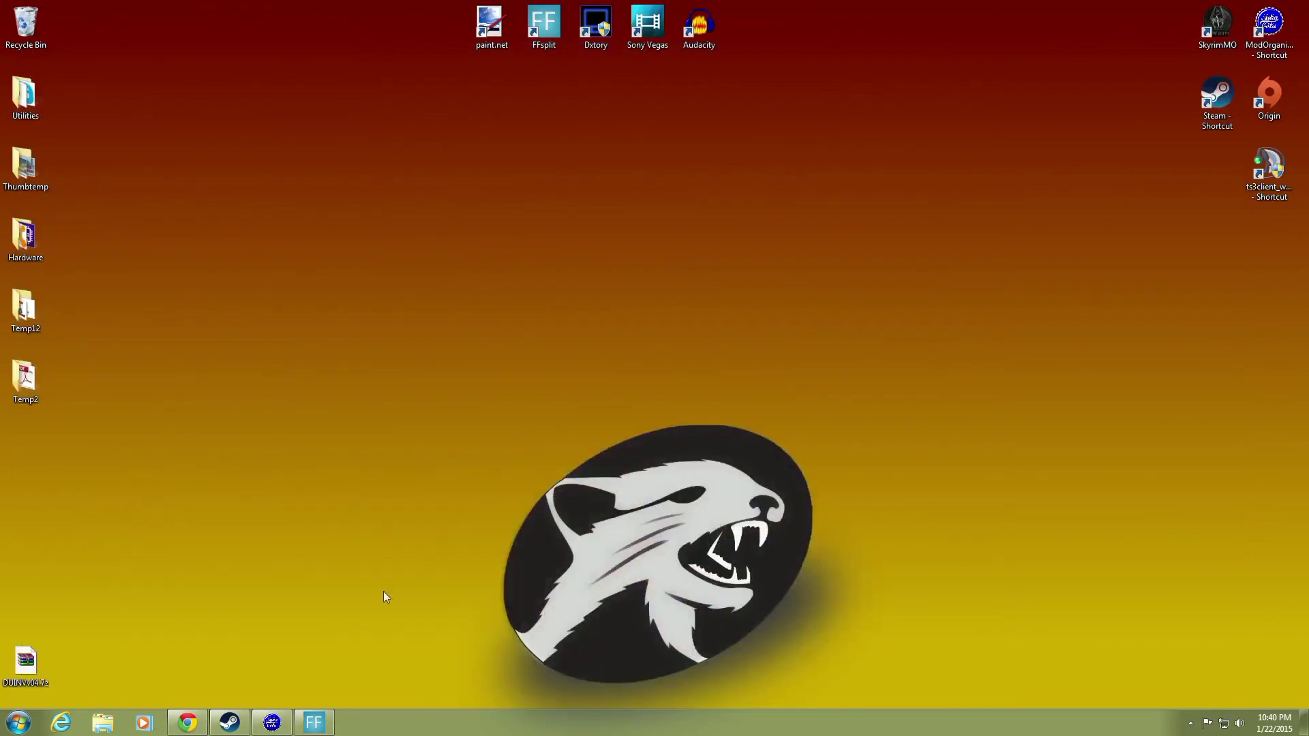
pyautogui.click(278, 724)
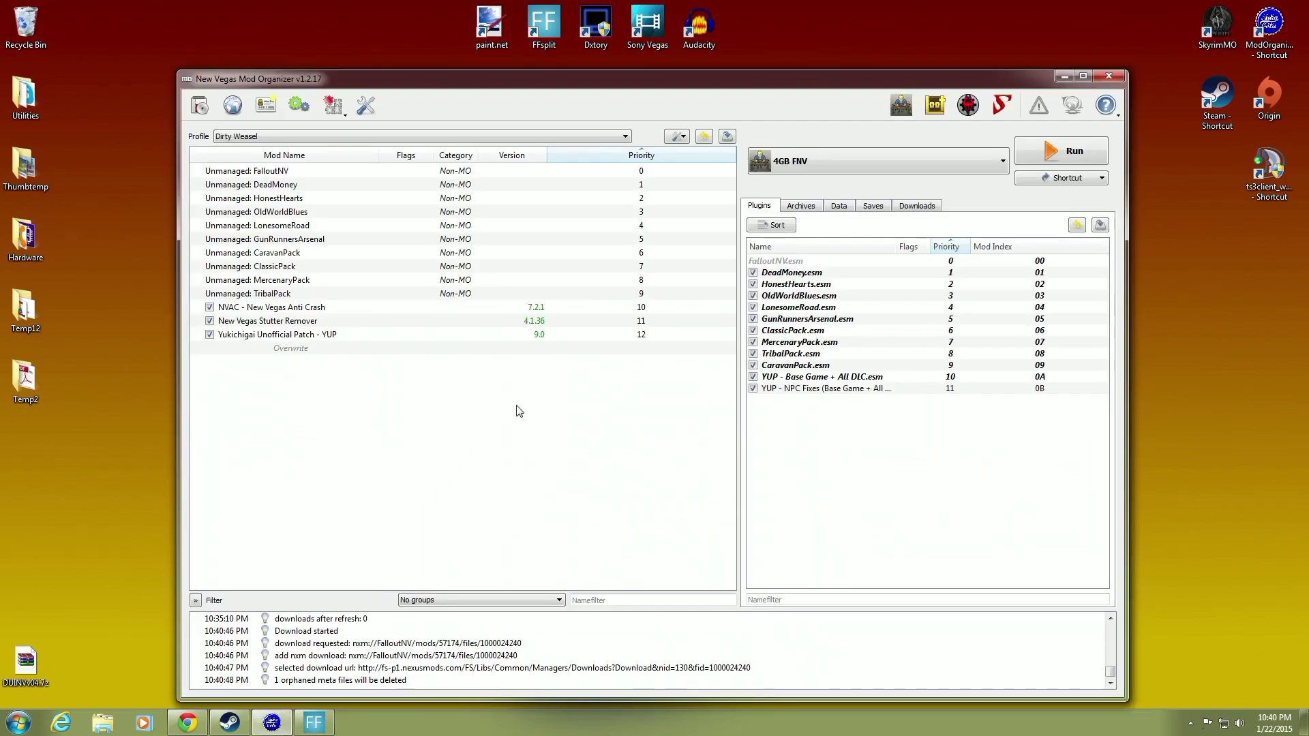
pyautogui.click(915, 207)
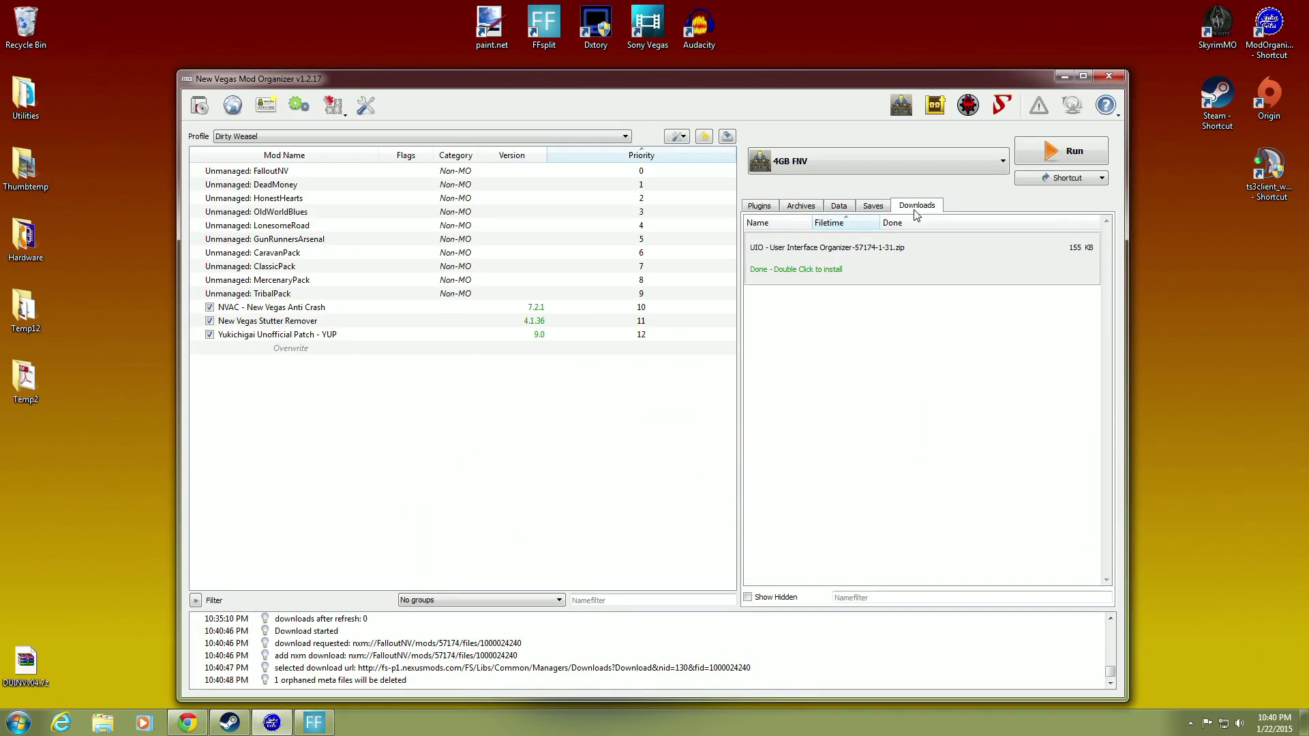
pyautogui.moveTo(905, 269)
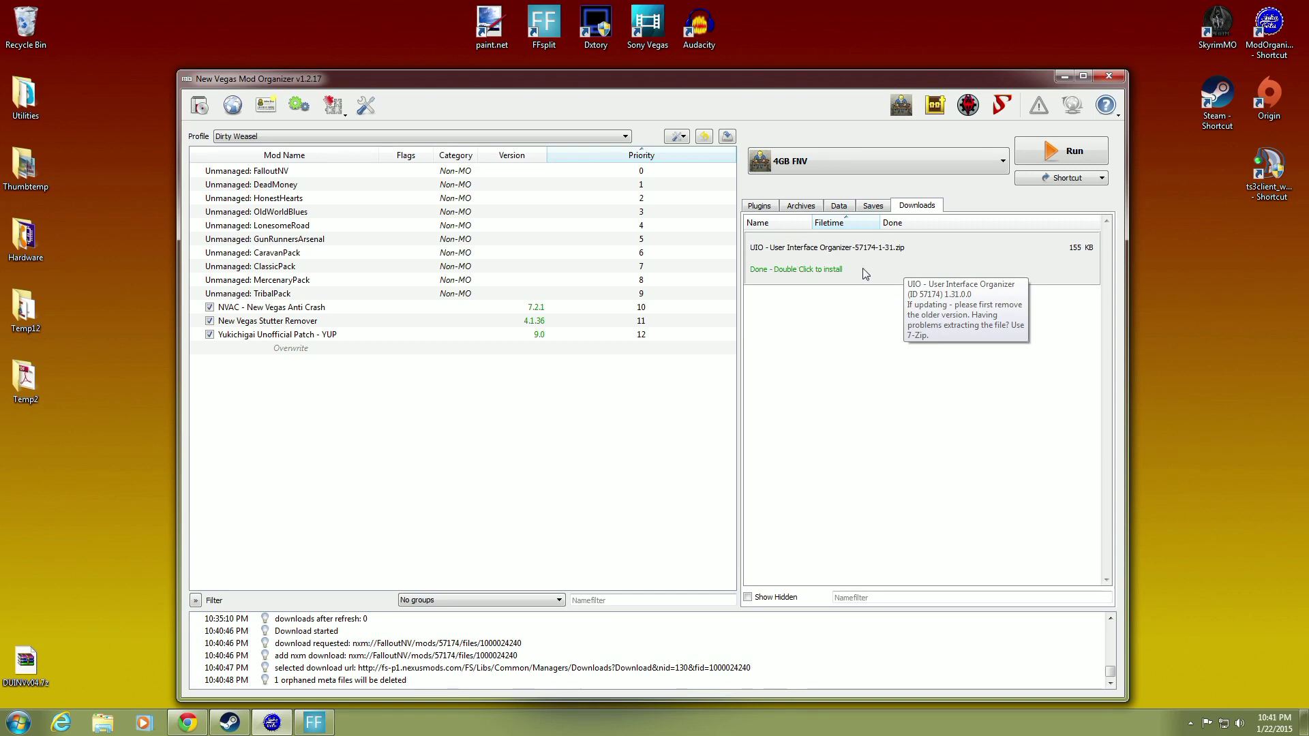
# Step: Install the downloaded UIO archive, allowing NexusClientCLI.exe to run without asking again, and enable the mod in the mod list
pyautogui.doubleClick(872, 273)
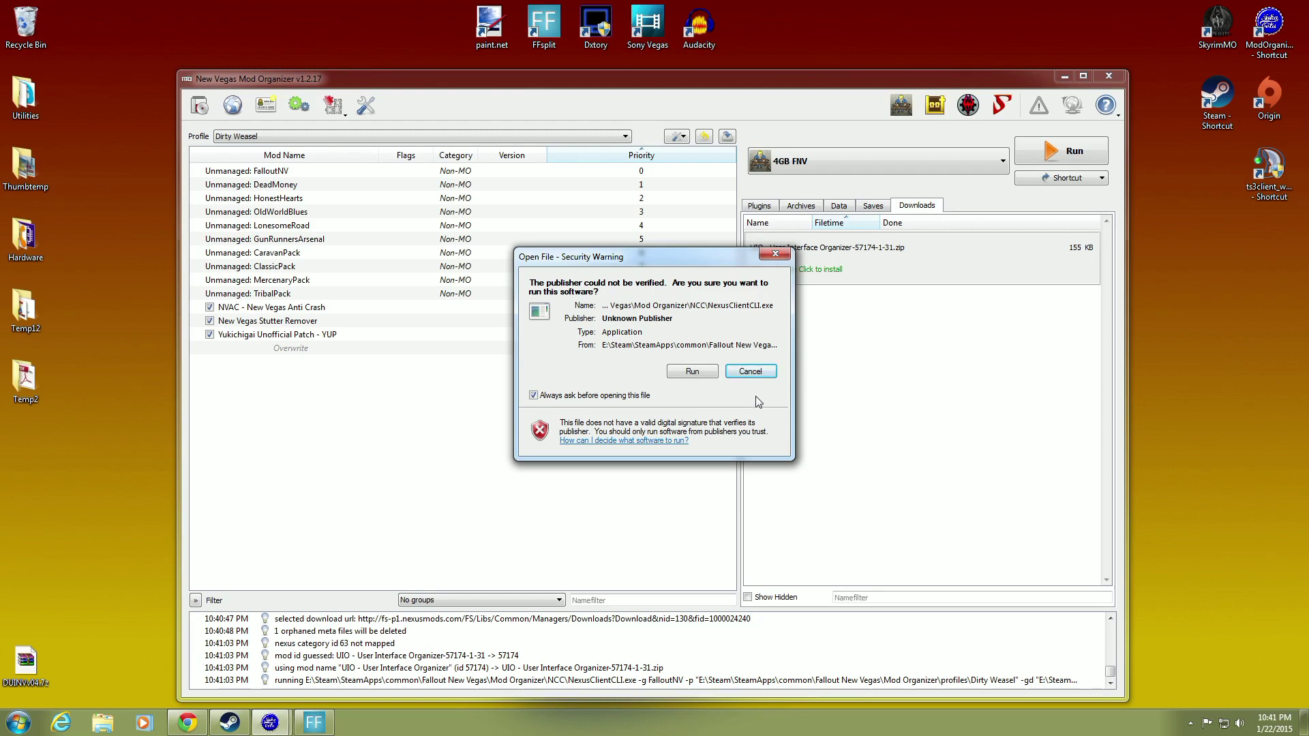
pyautogui.click(533, 396)
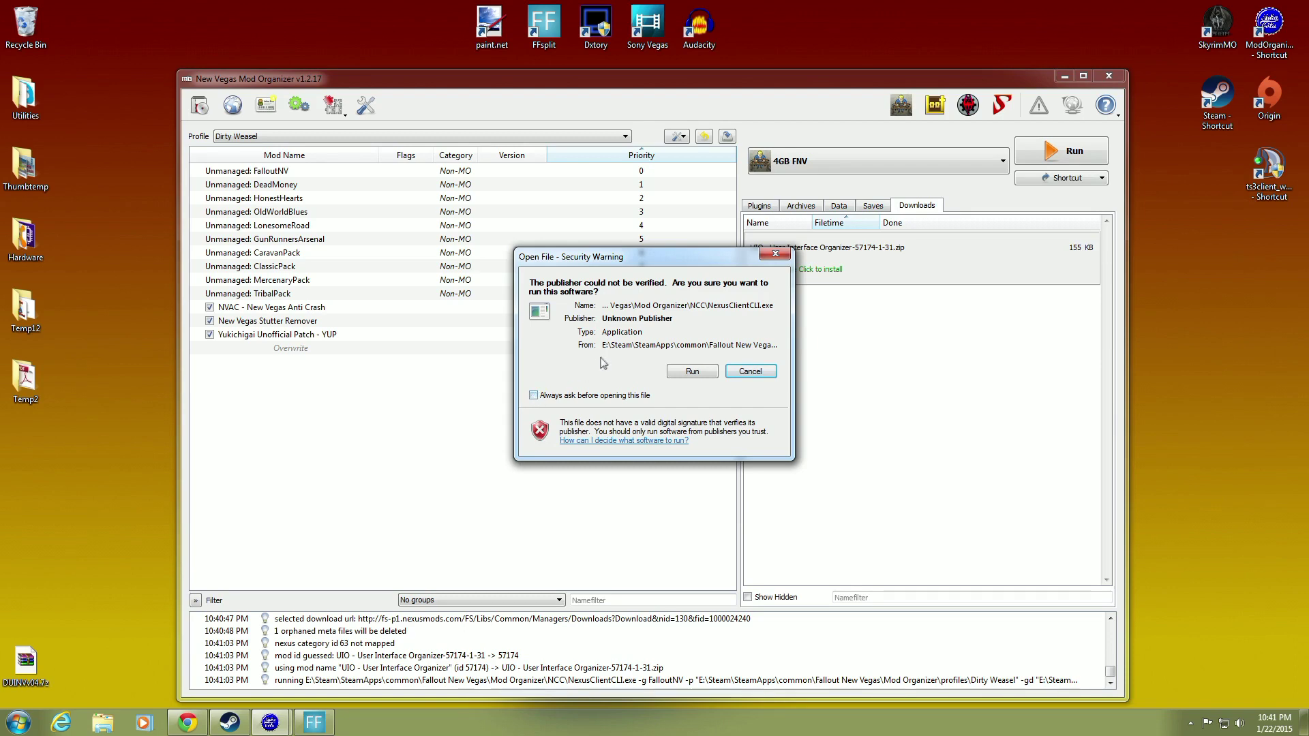
pyautogui.click(684, 373)
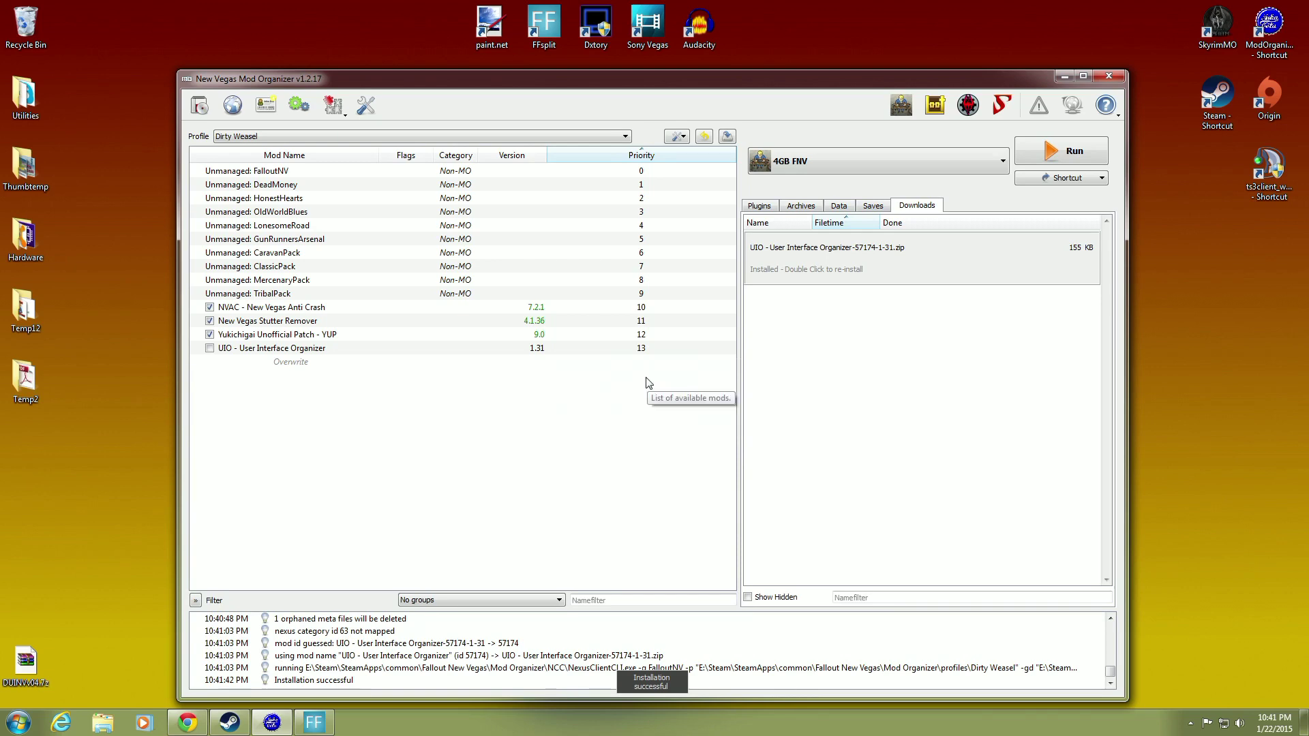
pyautogui.click(210, 348)
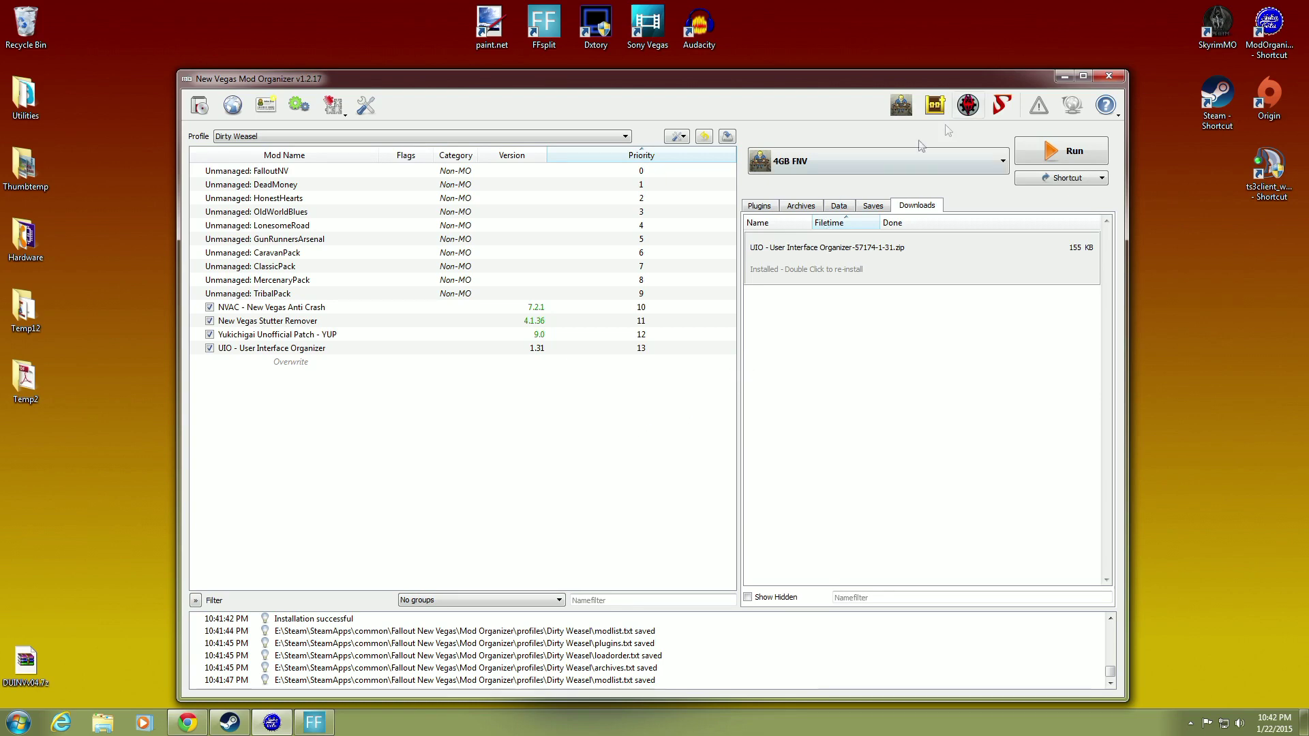
# Step: Switch to the Fallout New Vegas guide in Chrome and read the Darnified UI installation notes in its User Interface section
pyautogui.click(1063, 76)
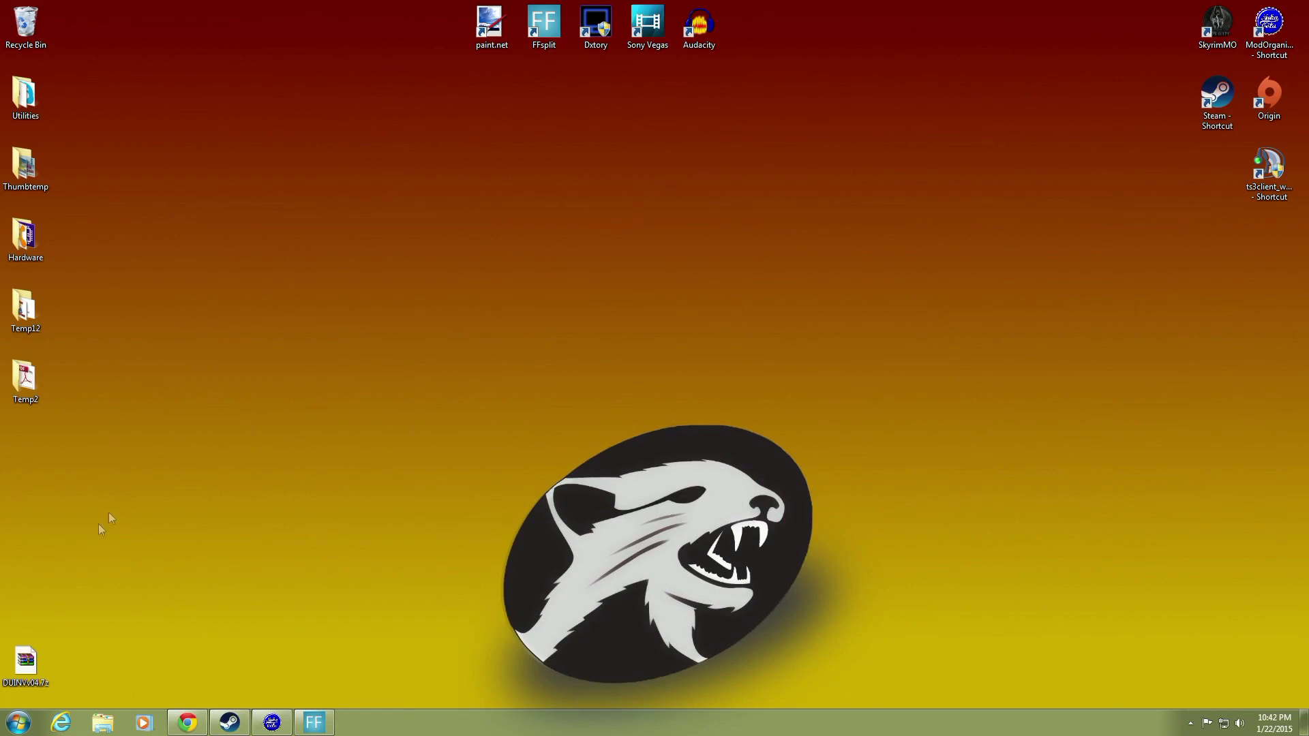
pyautogui.click(187, 721)
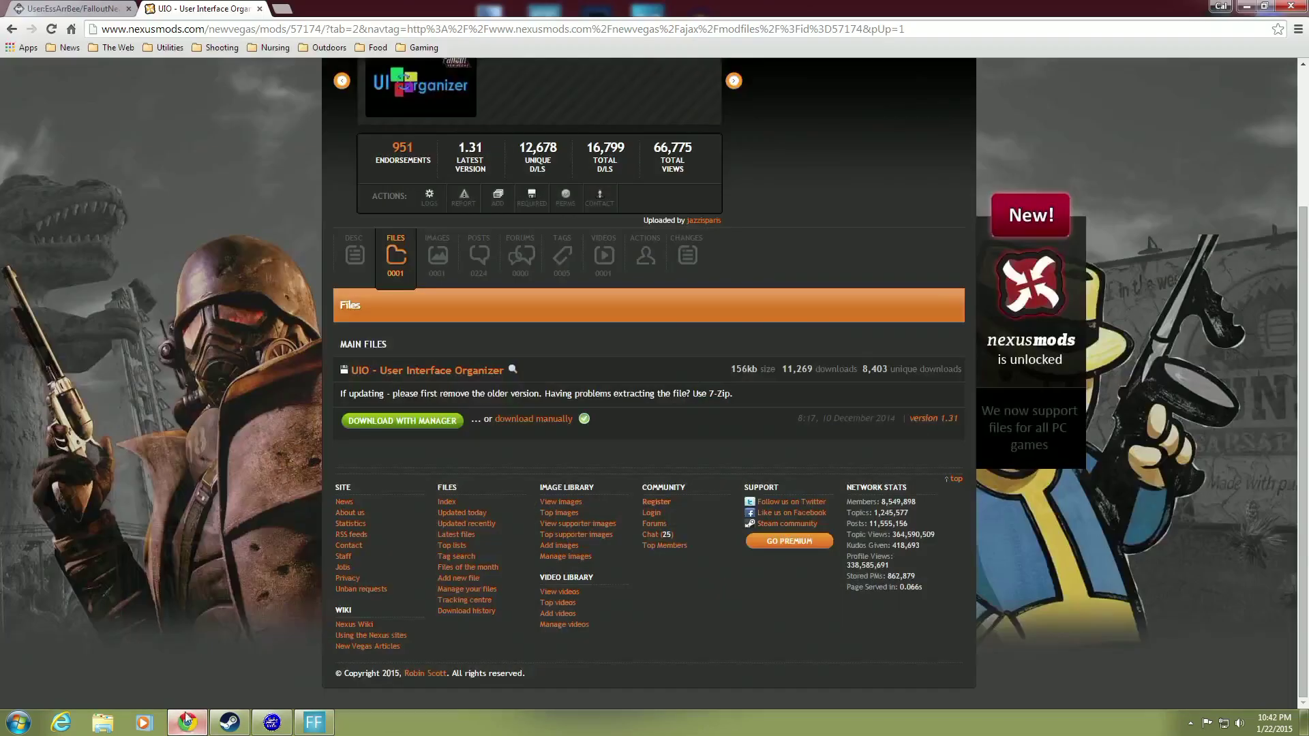
pyautogui.click(93, 13)
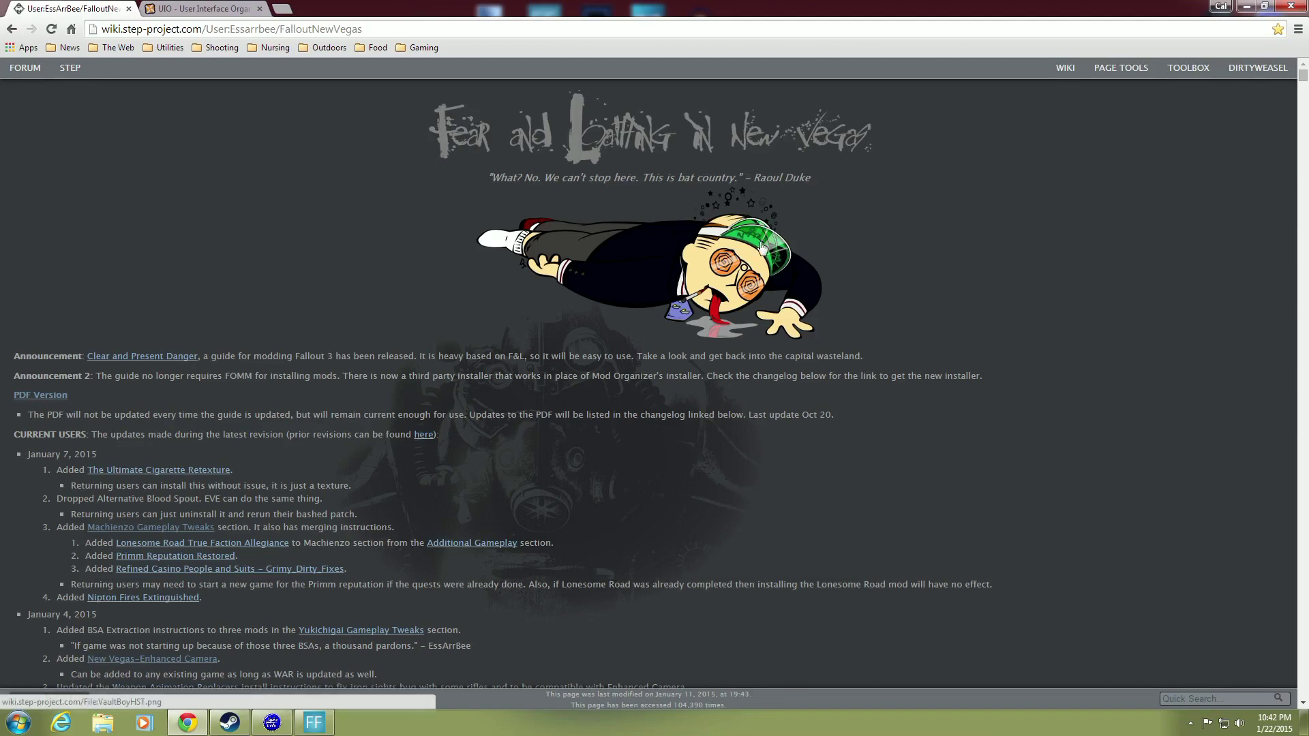
pyautogui.scroll(-15, 762, 247)
pyautogui.scroll(-4, 806, 346)
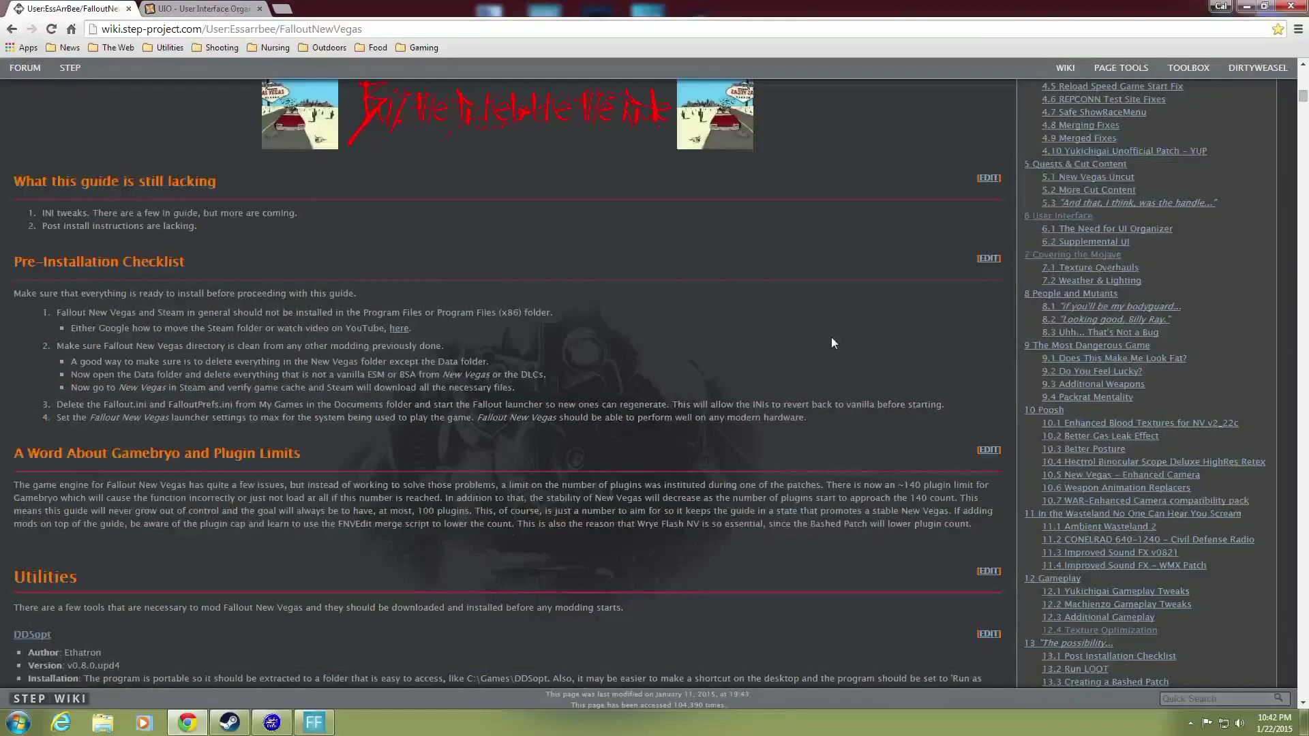
pyautogui.scroll(1, 832, 342)
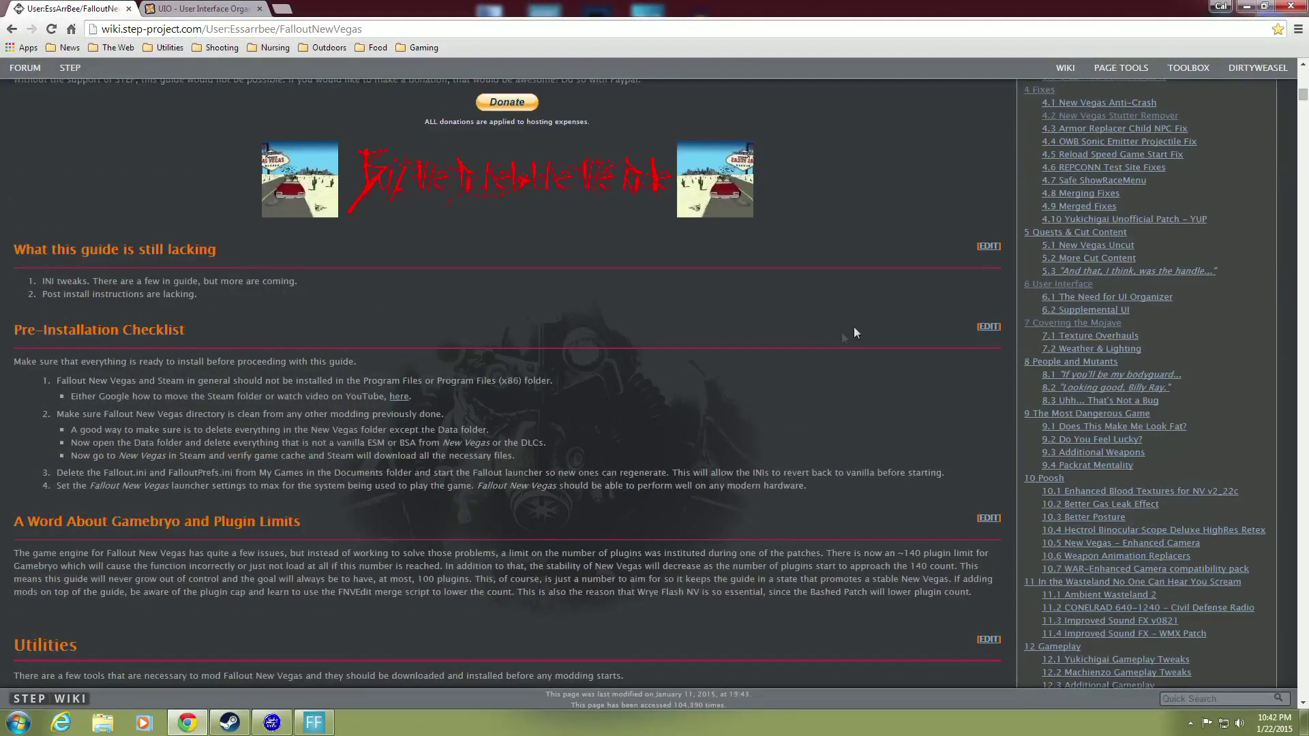
pyautogui.click(1036, 295)
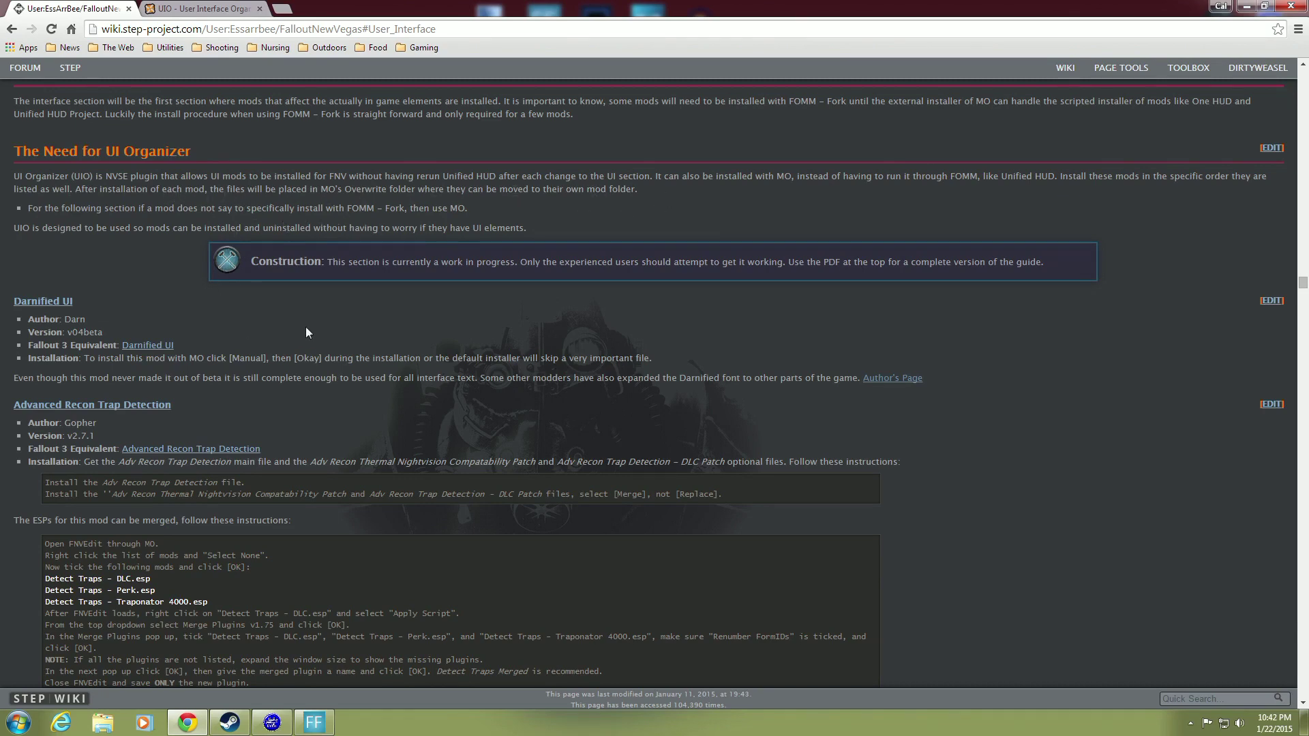
pyautogui.scroll(-1, 304, 329)
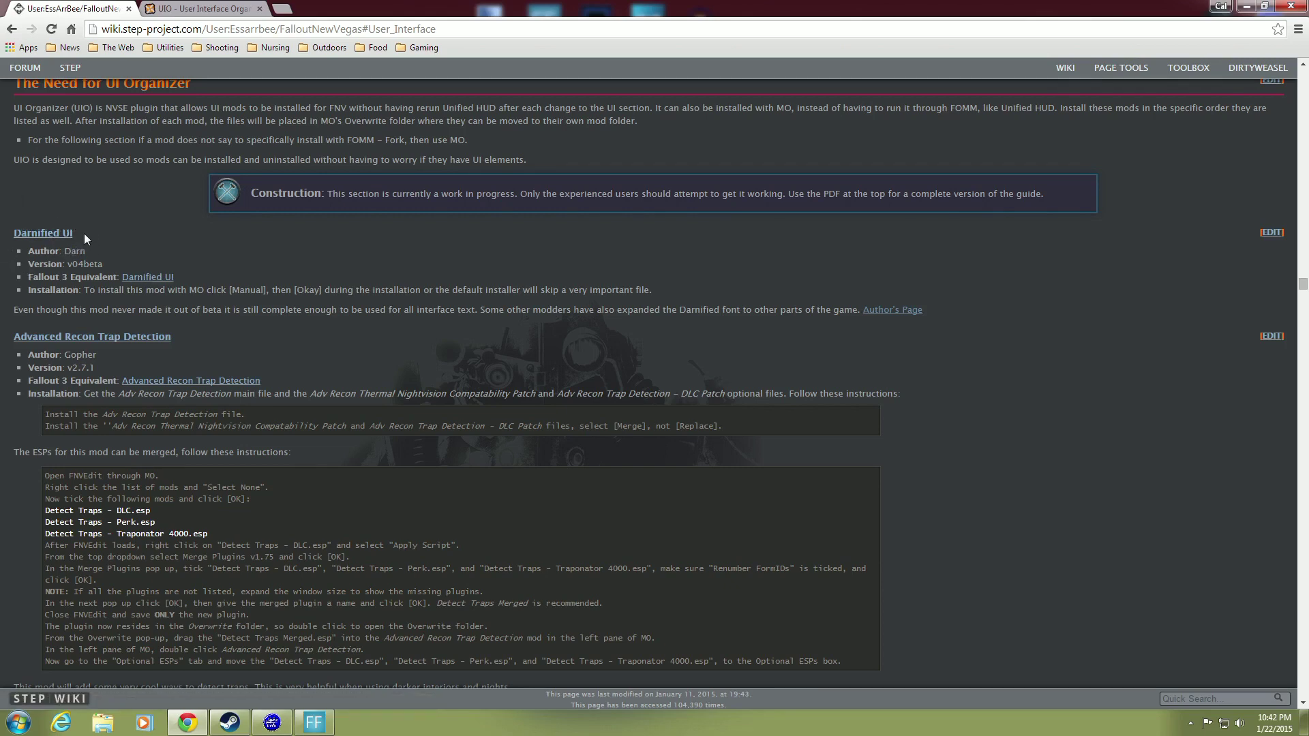
pyautogui.scroll(1, 133, 242)
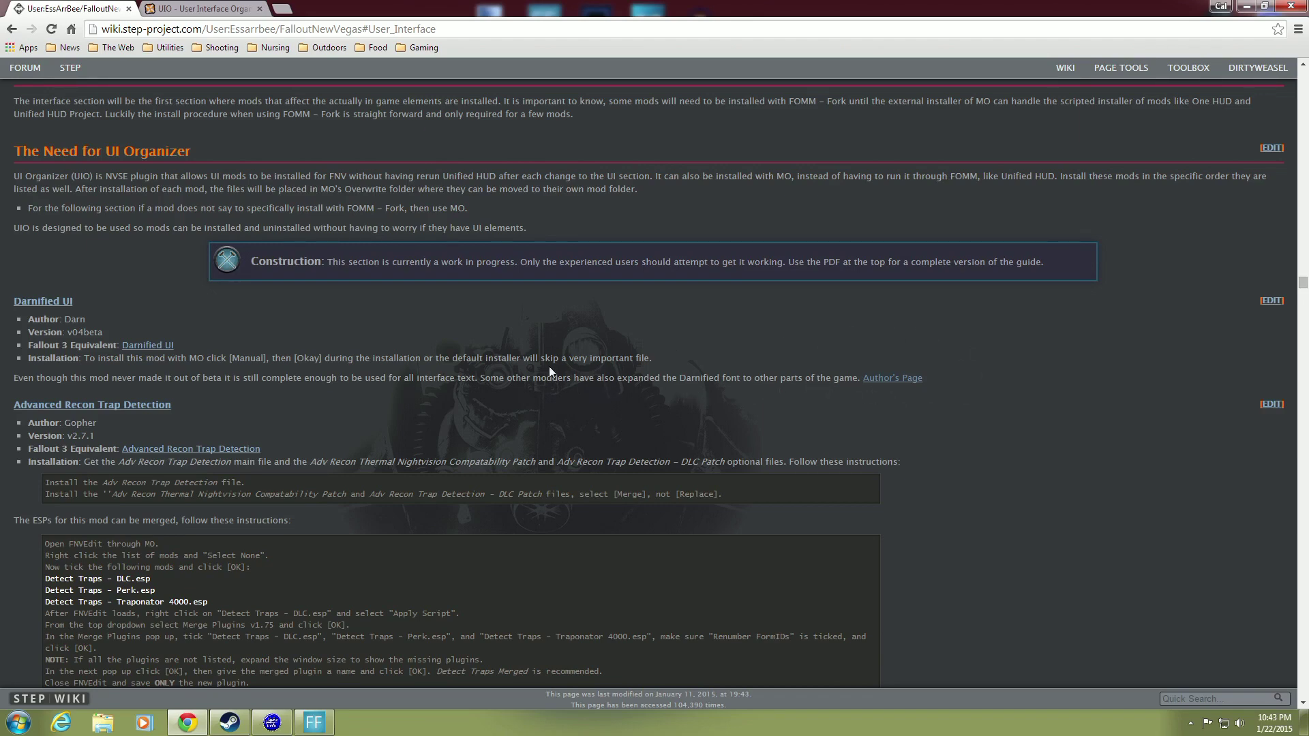
# Step: Go back to the guide's Fallout.ini Tweaks and examine the Darnified UI Font Tweak lines
pyautogui.scroll(15, 553, 366)
pyautogui.scroll(15, 415, 366)
pyautogui.scroll(15, 415, 366)
pyautogui.scroll(15, 415, 362)
pyautogui.scroll(15, 416, 359)
pyautogui.scroll(15, 414, 363)
pyautogui.scroll(15, 415, 364)
pyautogui.scroll(15, 414, 363)
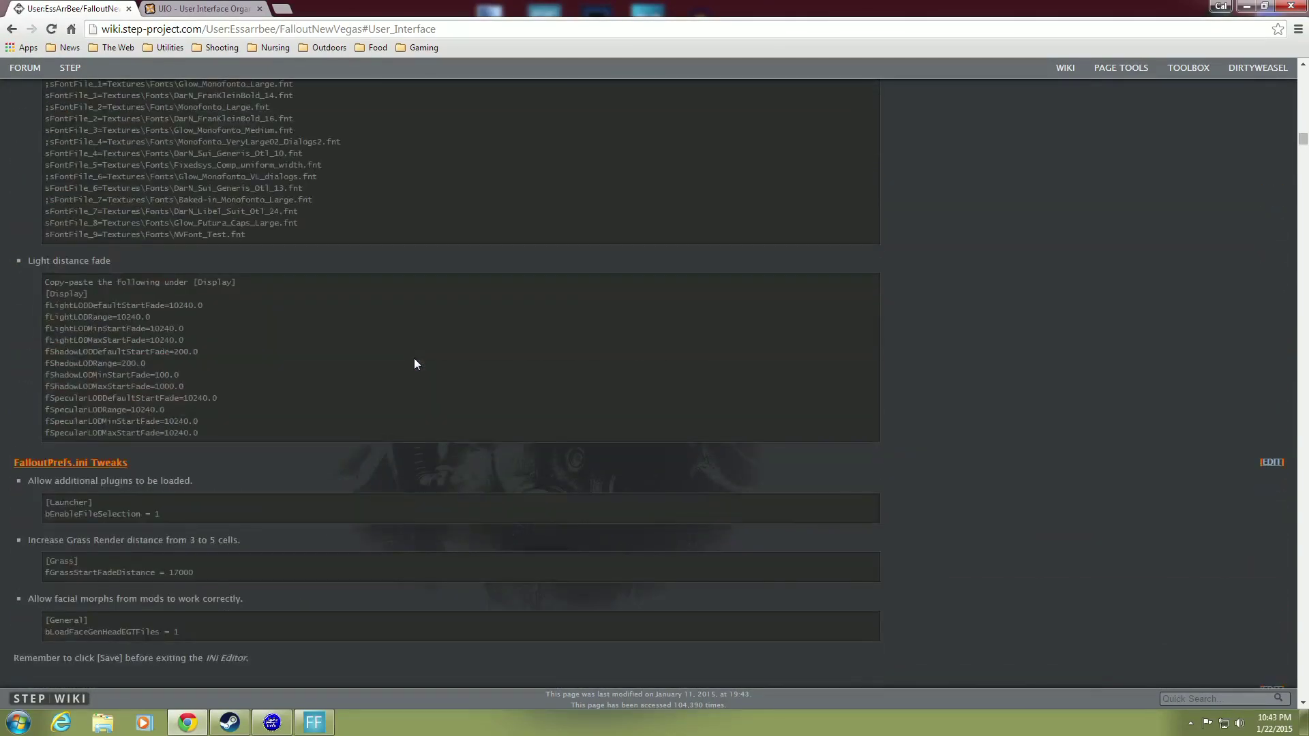
pyautogui.scroll(1, 415, 364)
pyautogui.scroll(2, 415, 364)
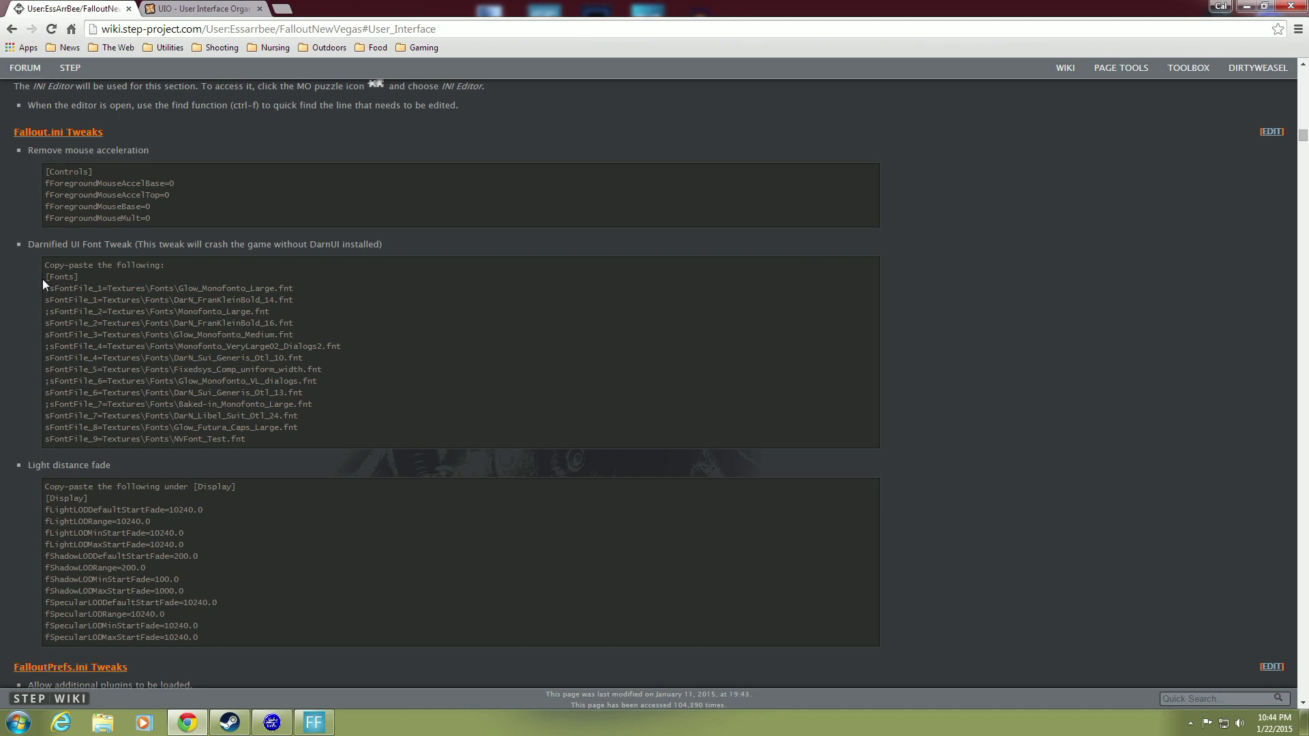
# Step: Highlight the [Fonts] lines of the Darnified UI Font Tweak in the guide, clear the selection and minimize Chrome
pyautogui.moveTo(42, 278); pyautogui.dragTo(294, 442)
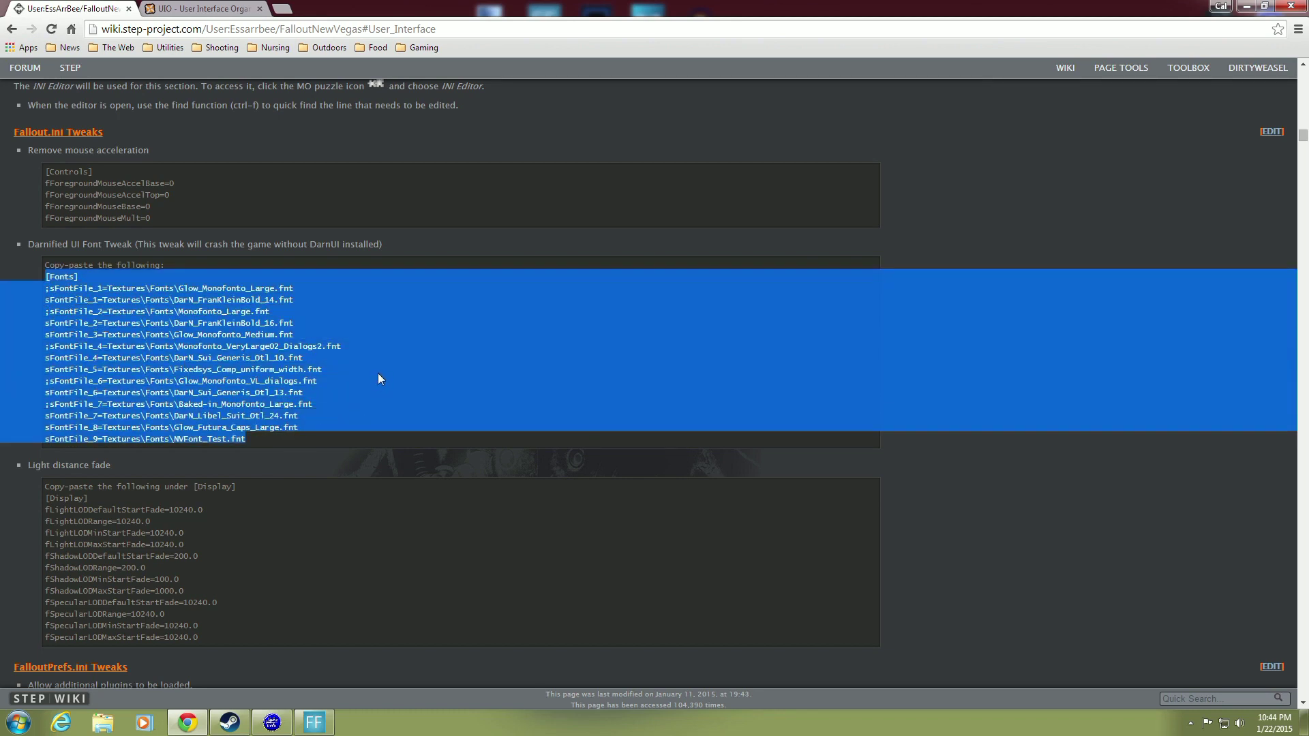
pyautogui.click(904, 257)
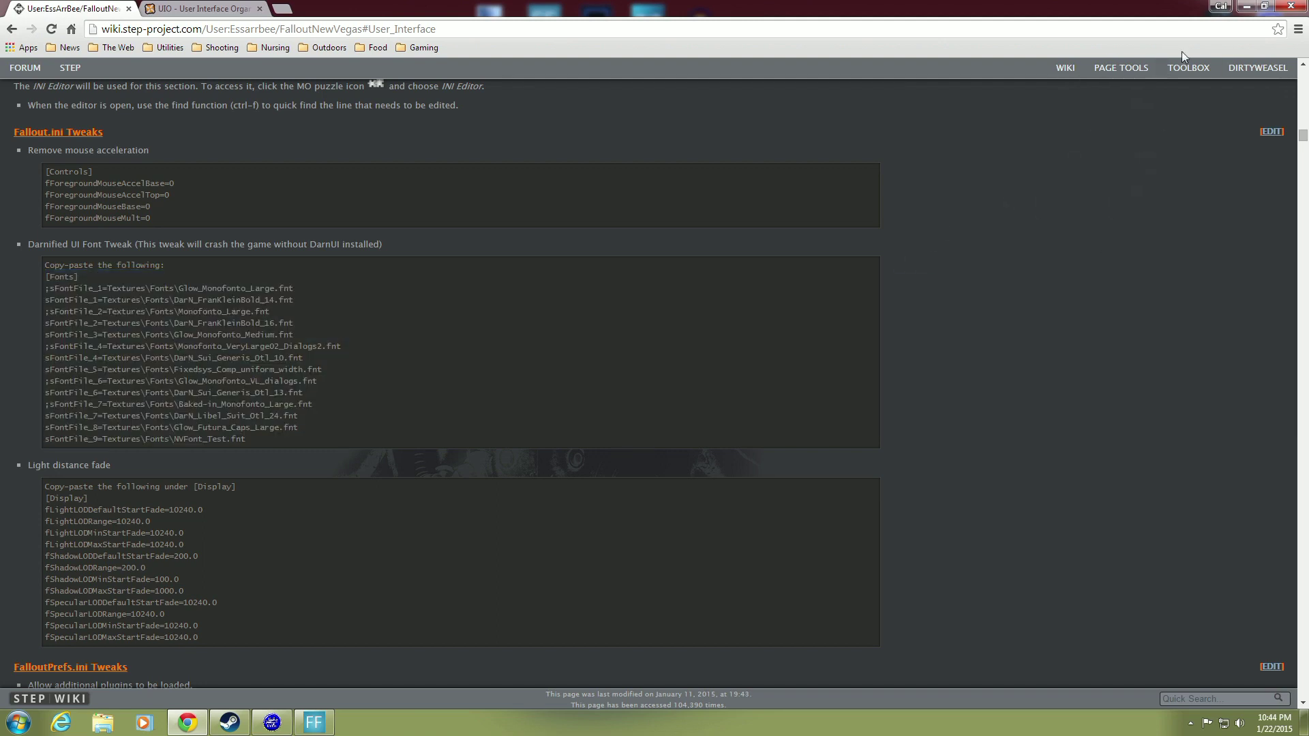
pyautogui.click(1242, 8)
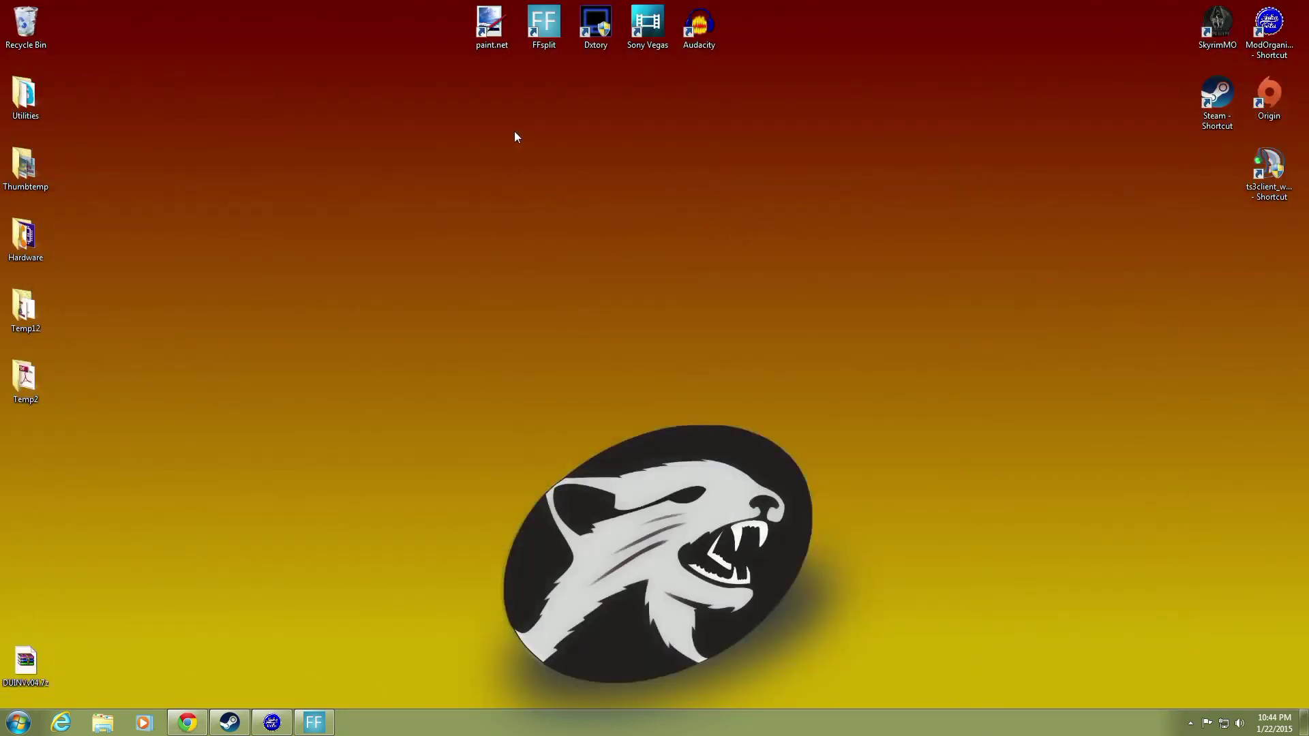
# Step: Switch to Mod Organizer, open its INI Editor and find the "fonts" section in fallout.ini to examine its sFontFile lines
pyautogui.click(272, 723)
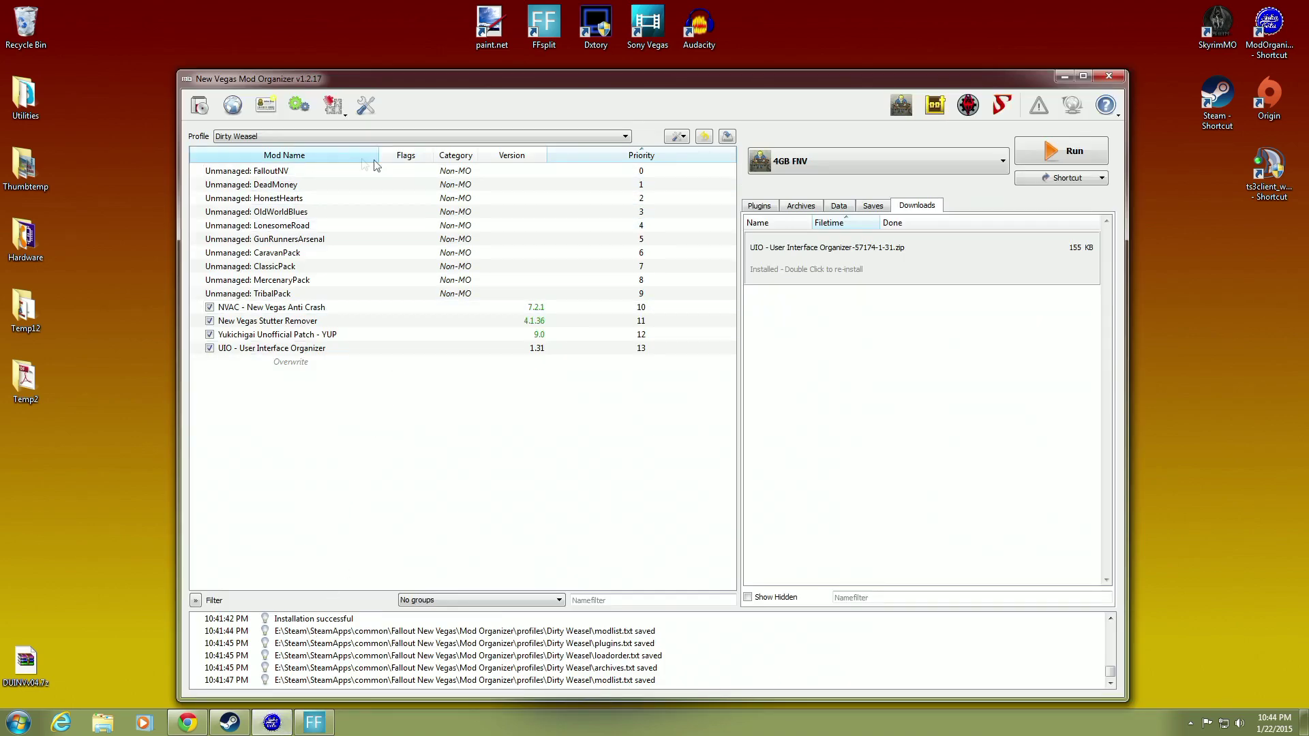
pyautogui.click(334, 105)
pyautogui.click(357, 129)
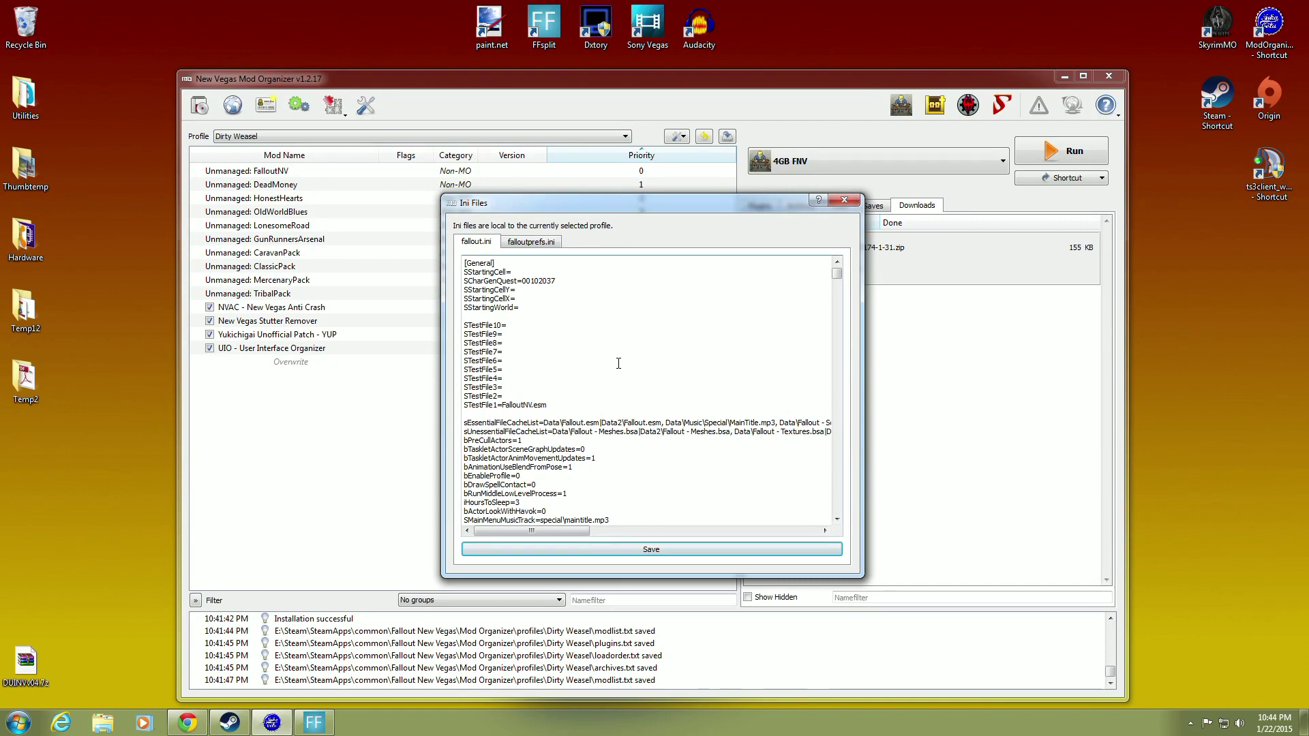
pyautogui.hotkey('ctrl', 'f')
pyautogui.write('fonts')
pyautogui.press('Return')
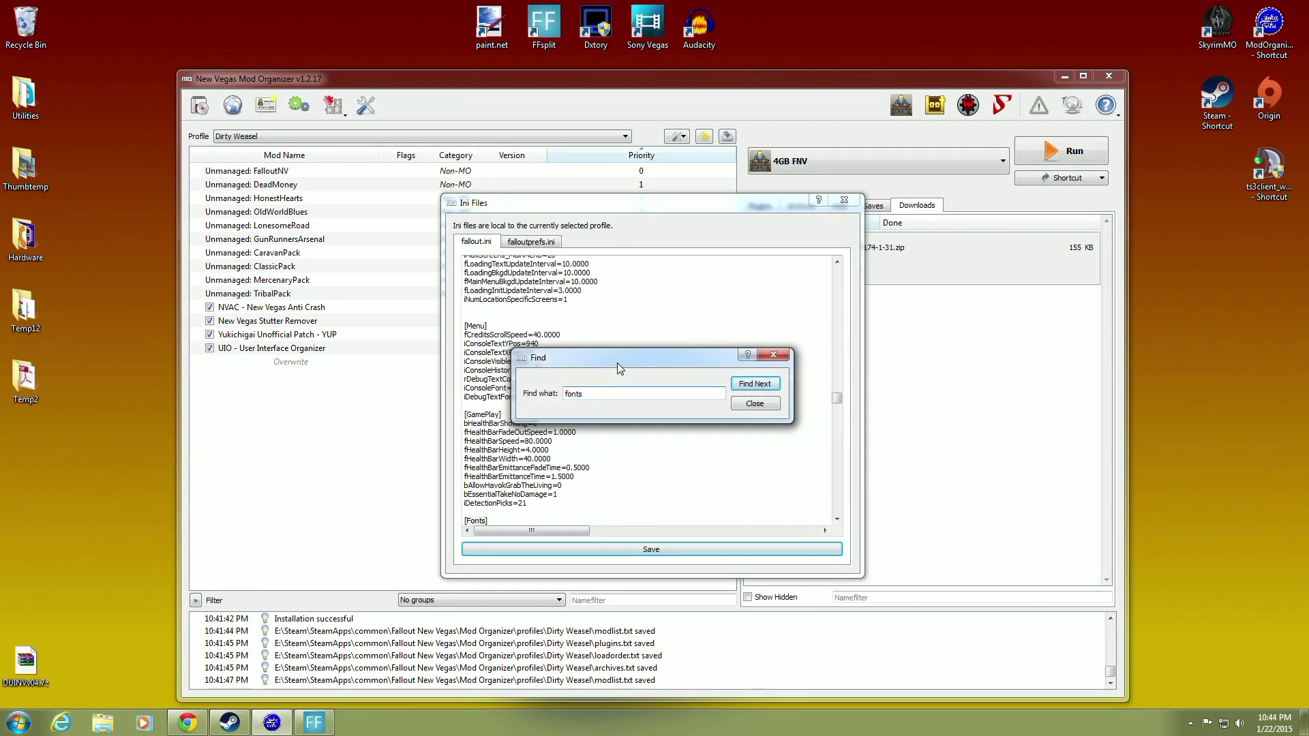
pyautogui.click(757, 404)
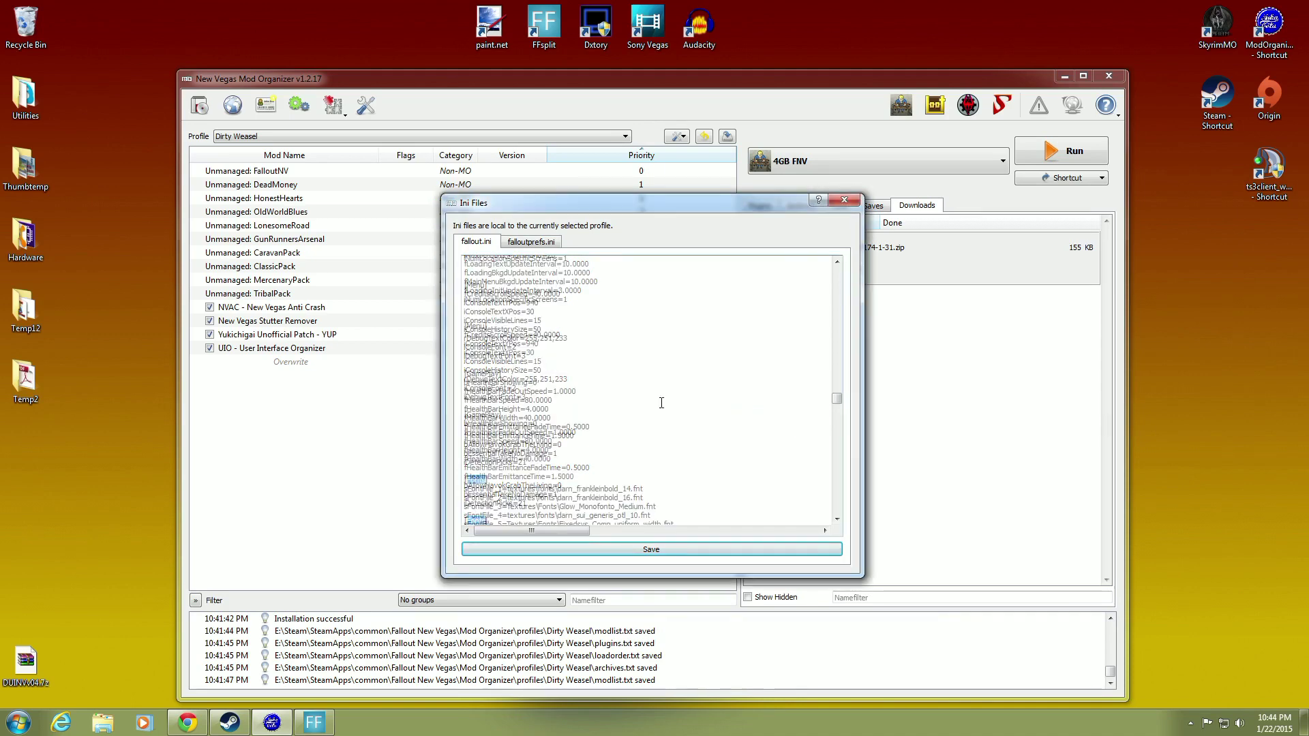
pyautogui.scroll(-4, 661, 403)
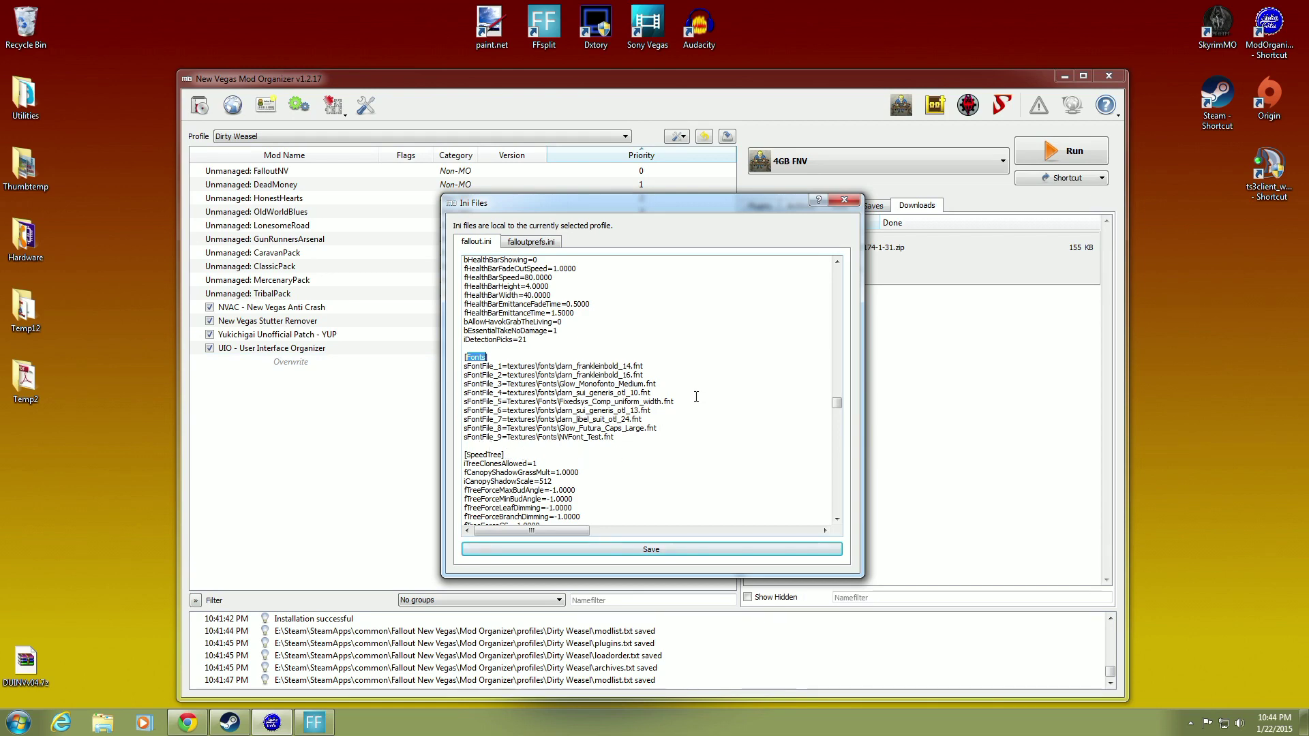
# Step: Find the "fonts" section in falloutprefs.ini, examine its sFontFile lines and close the INI Editor
pyautogui.click(530, 242)
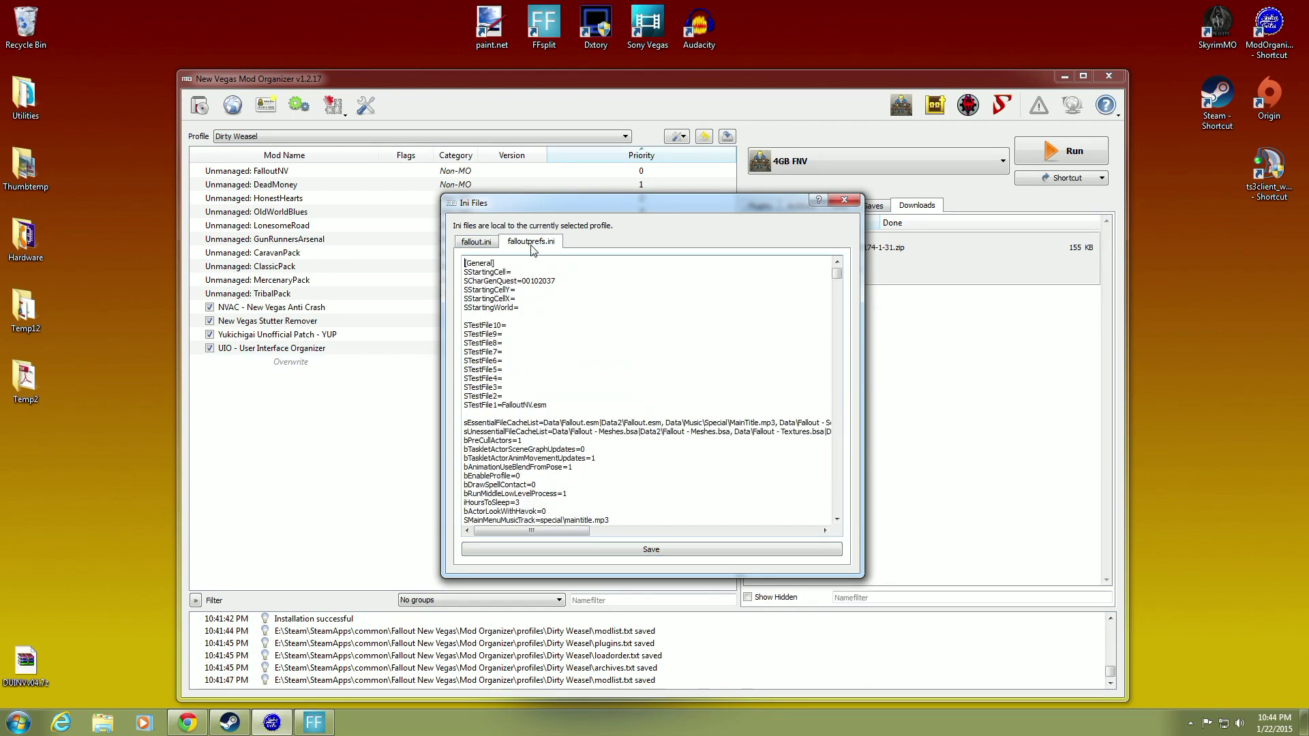
pyautogui.click(623, 364)
pyautogui.hotkey('ctrl', 'f')
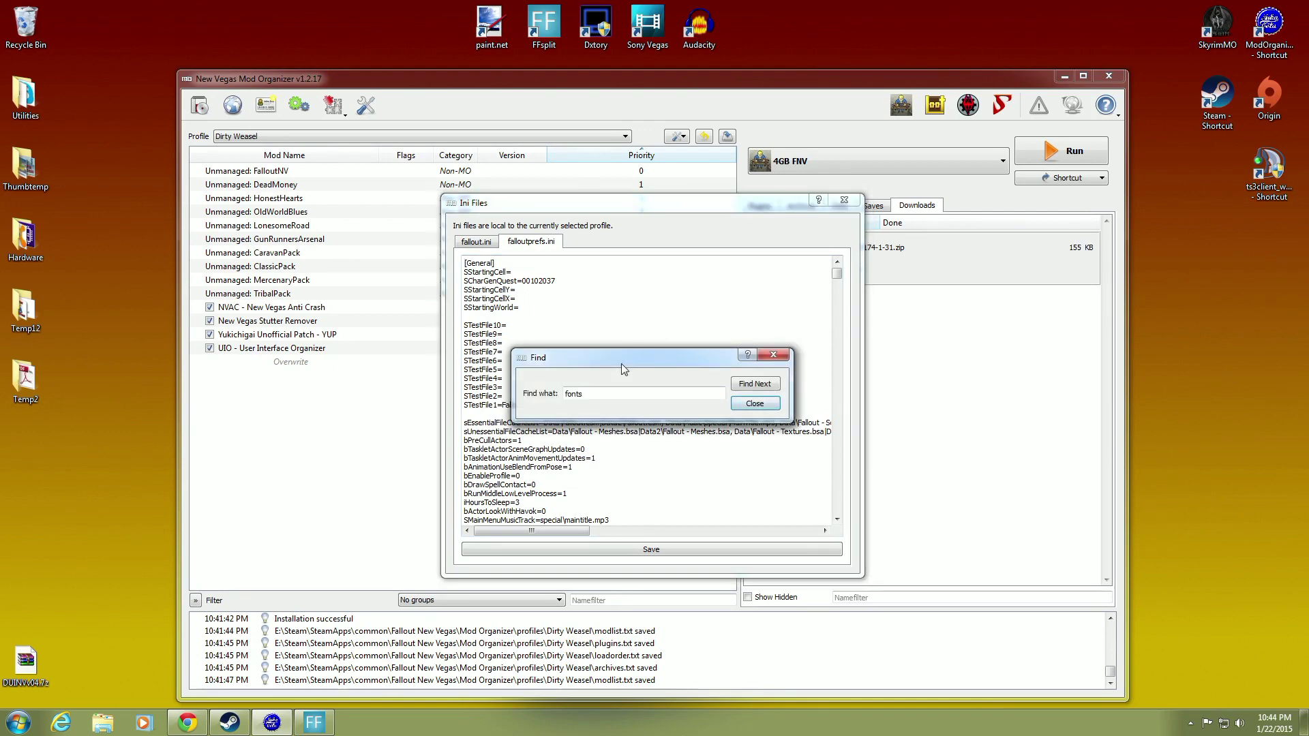
pyautogui.click(738, 381)
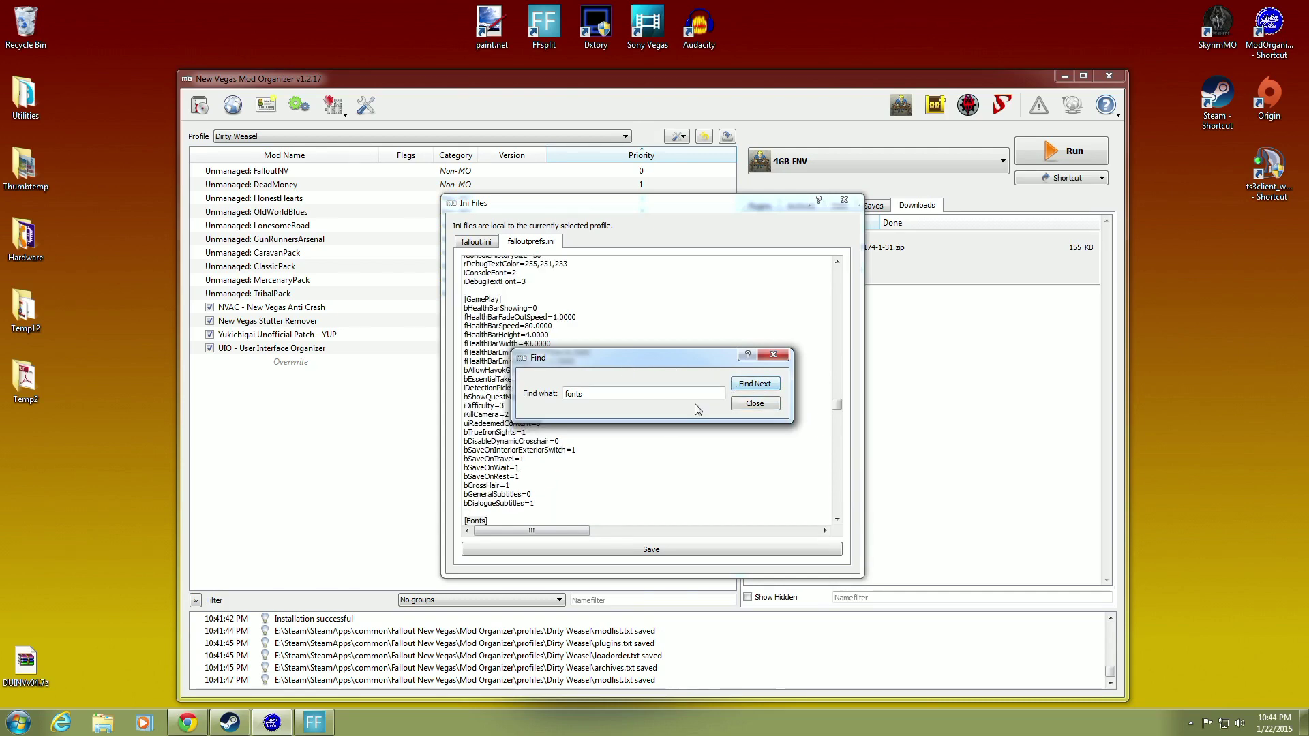
pyautogui.click(754, 404)
pyautogui.scroll(-6, 685, 429)
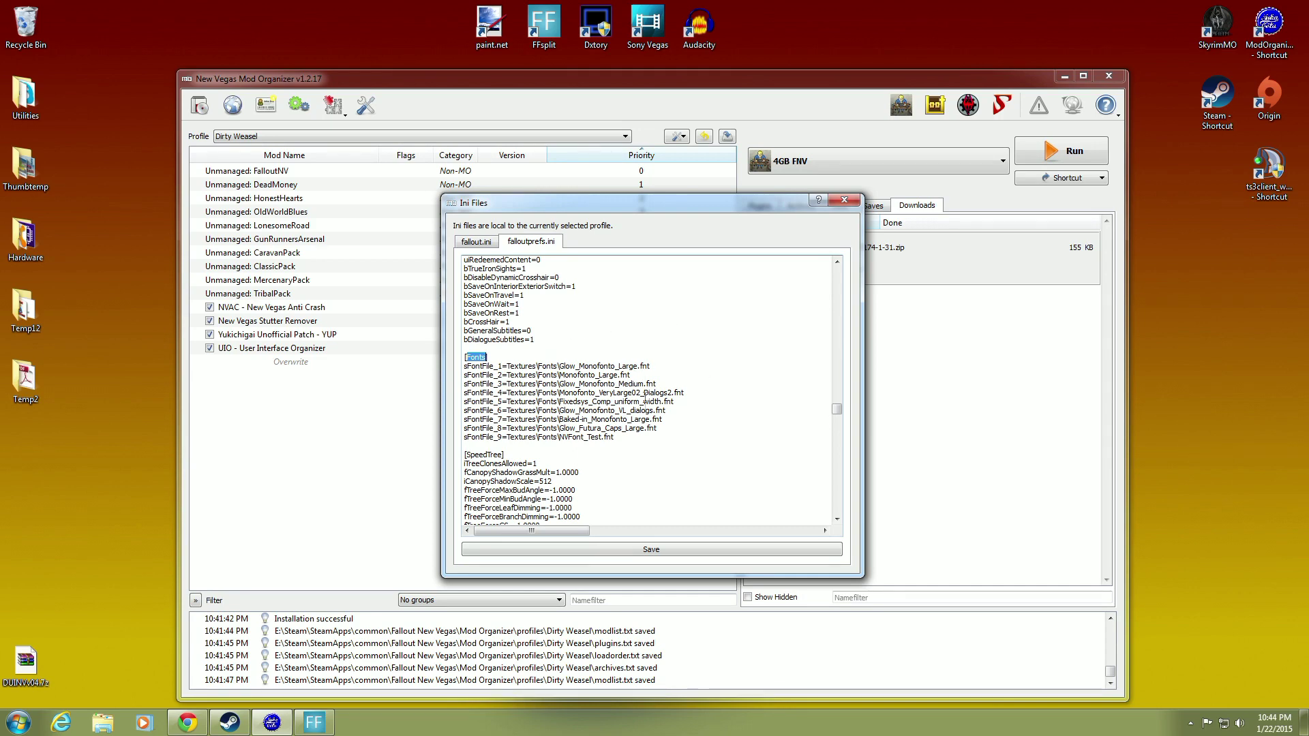
pyautogui.click(846, 201)
pyautogui.moveTo(774, 83); pyautogui.dragTo(772, 94)
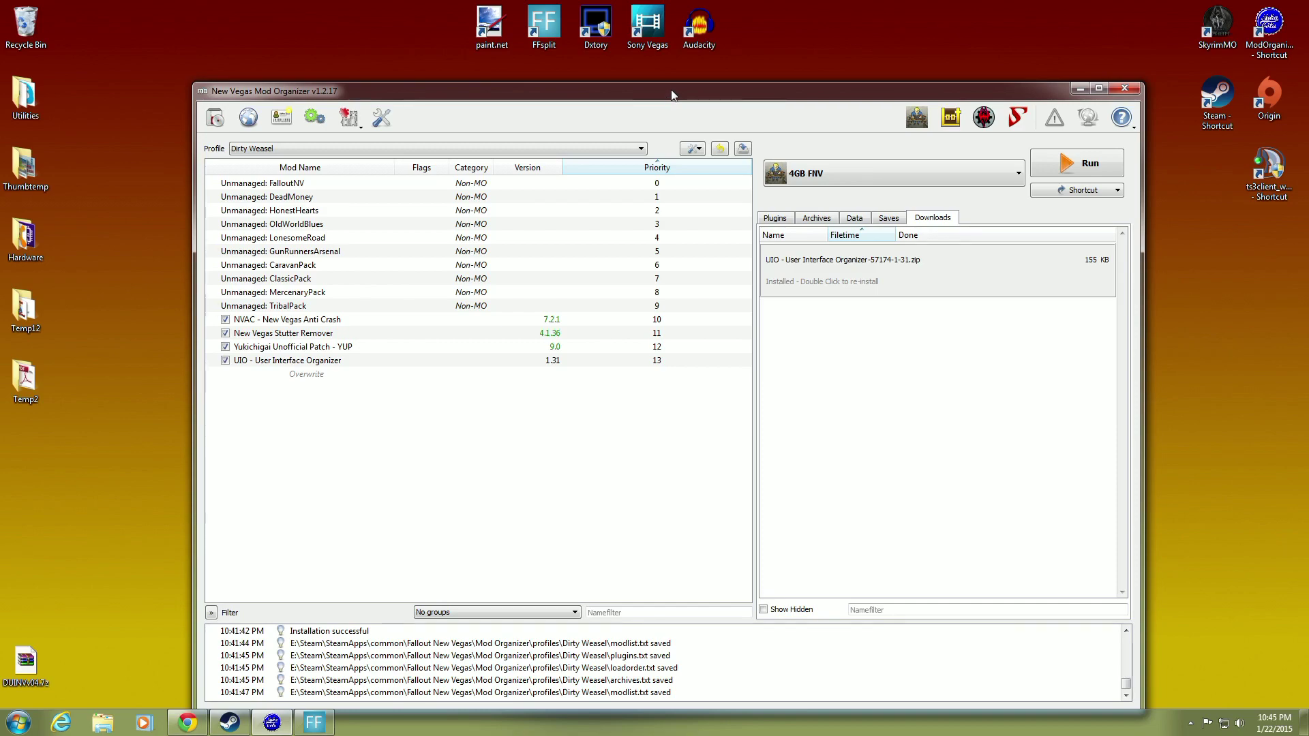
pyautogui.moveTo(672, 95); pyautogui.dragTo(661, 80)
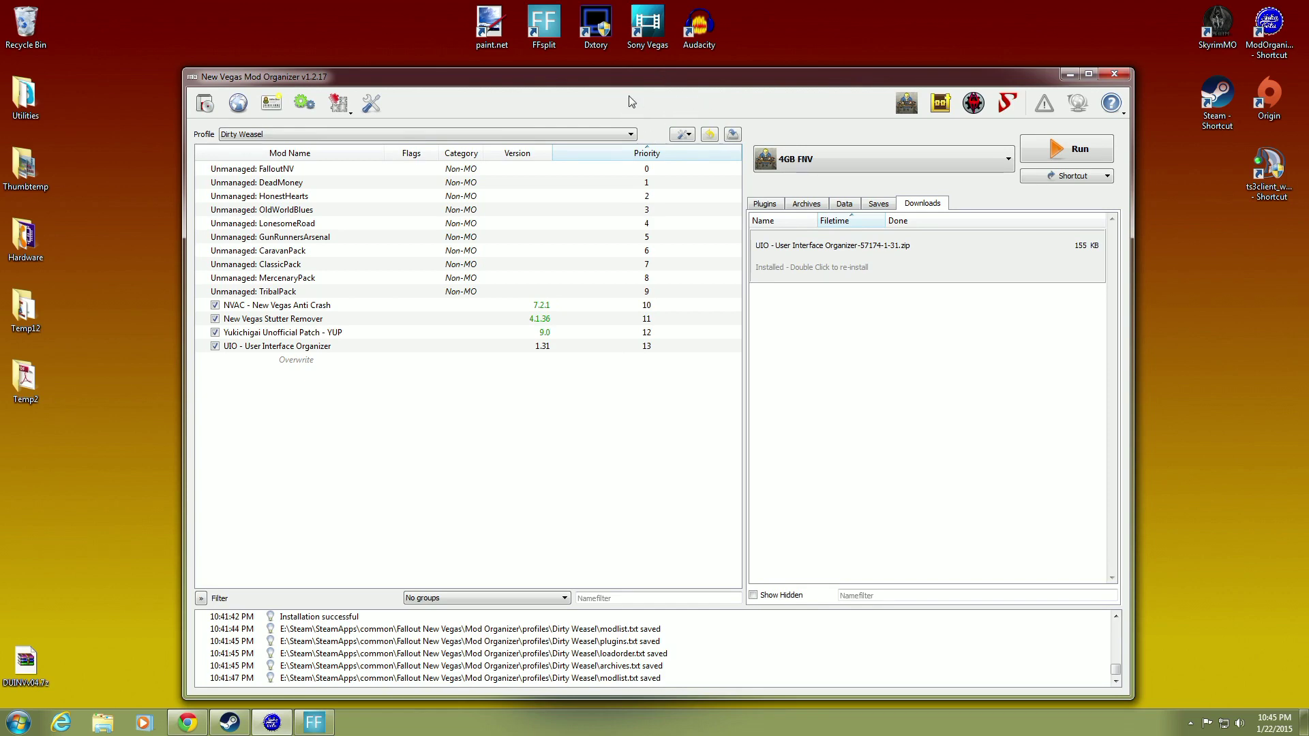
pyautogui.click(1068, 75)
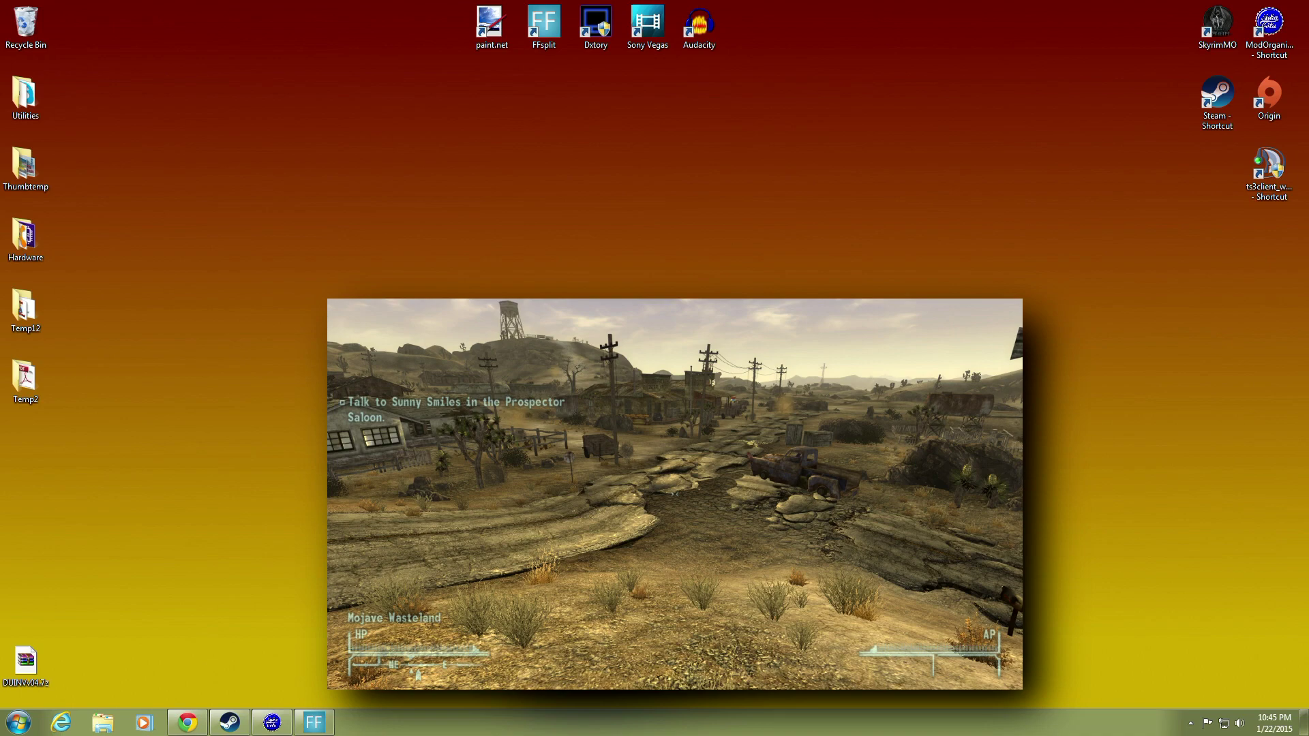
# Step: Bring Mod Organizer back, shift its window aside and place the DUINVv04.7z archive beside it on the desktop
pyautogui.click(271, 723)
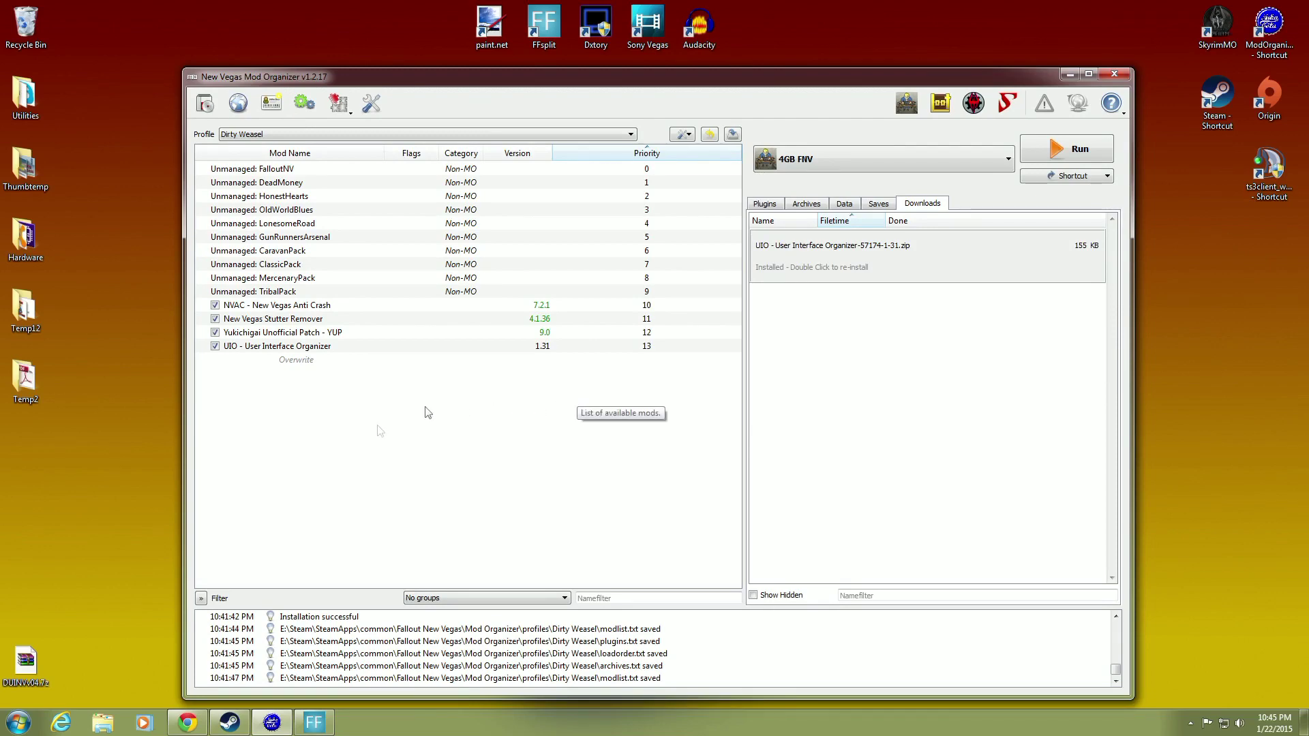
pyautogui.moveTo(573, 79); pyautogui.dragTo(638, 82)
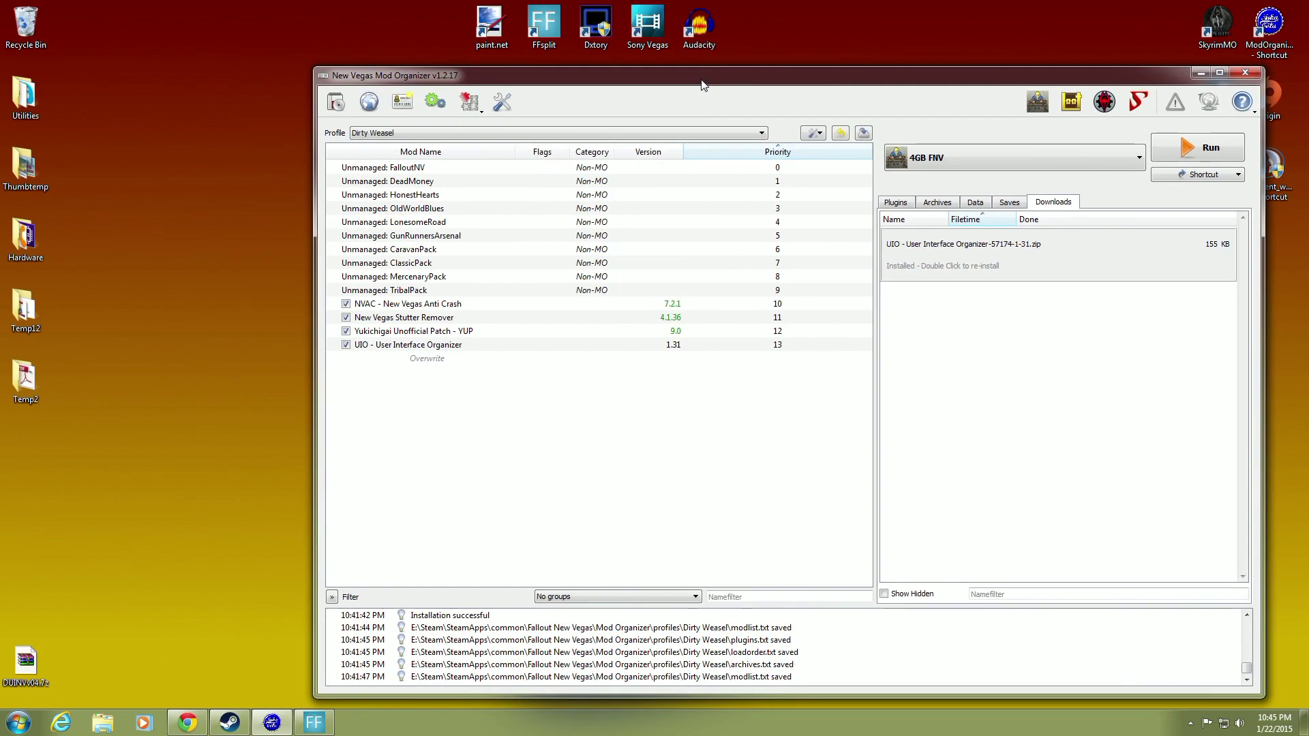
pyautogui.click(31, 661)
pyautogui.moveTo(31, 662); pyautogui.dragTo(186, 311)
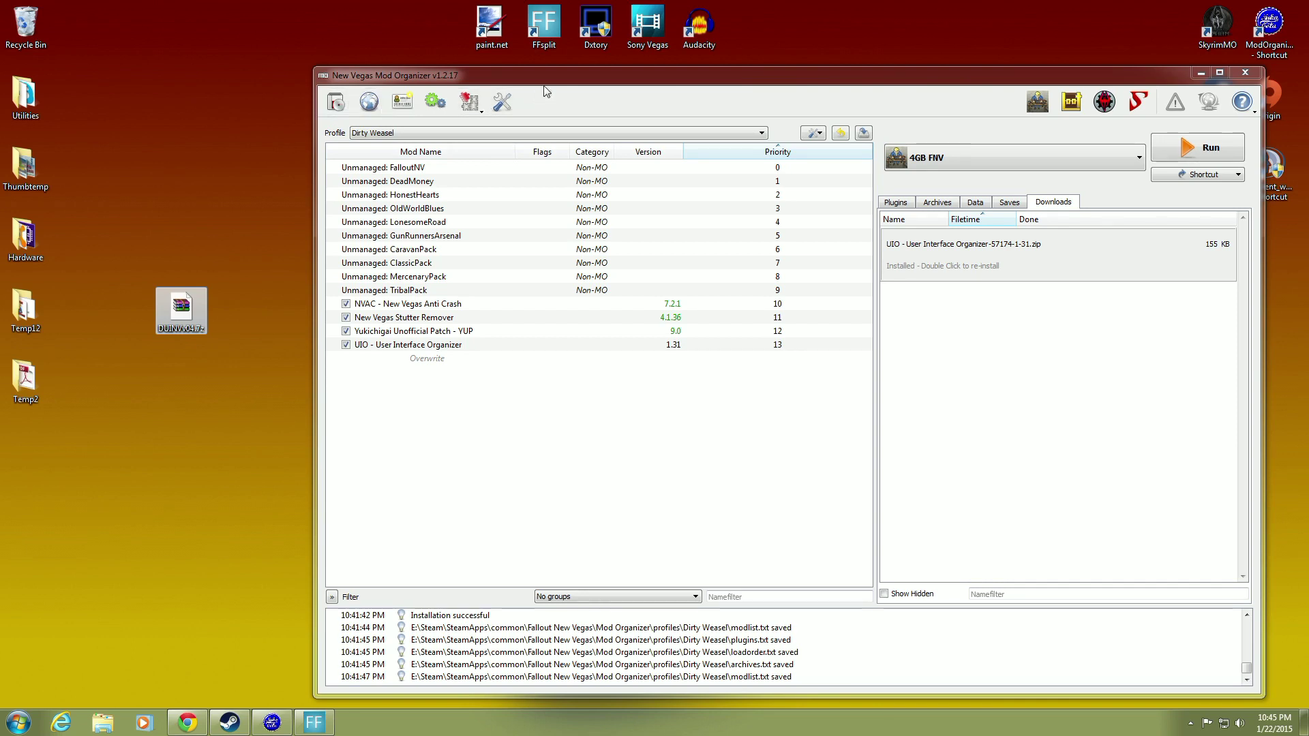
# Step: Install DUINVv04.7z from the Desktop with the manual installer, keeping all its contents, and enable the DUINVv04 mod
pyautogui.click(337, 104)
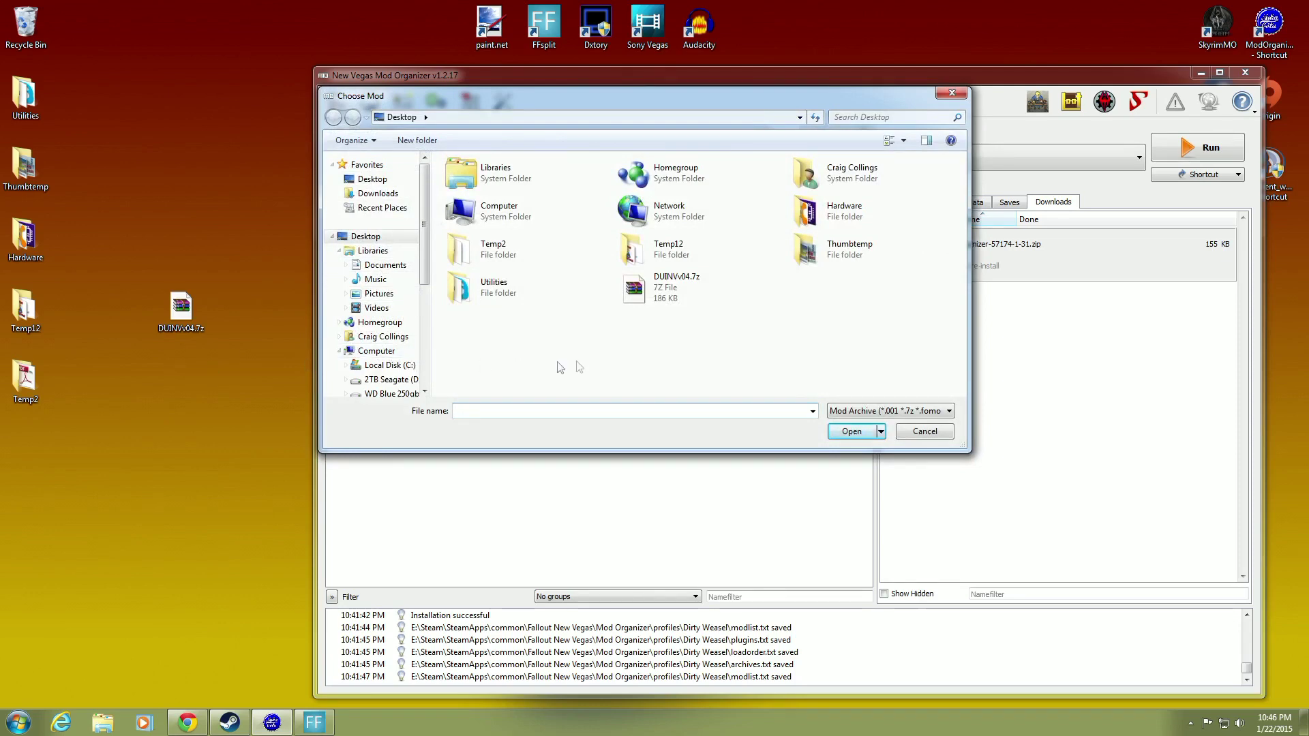
pyautogui.click(656, 293)
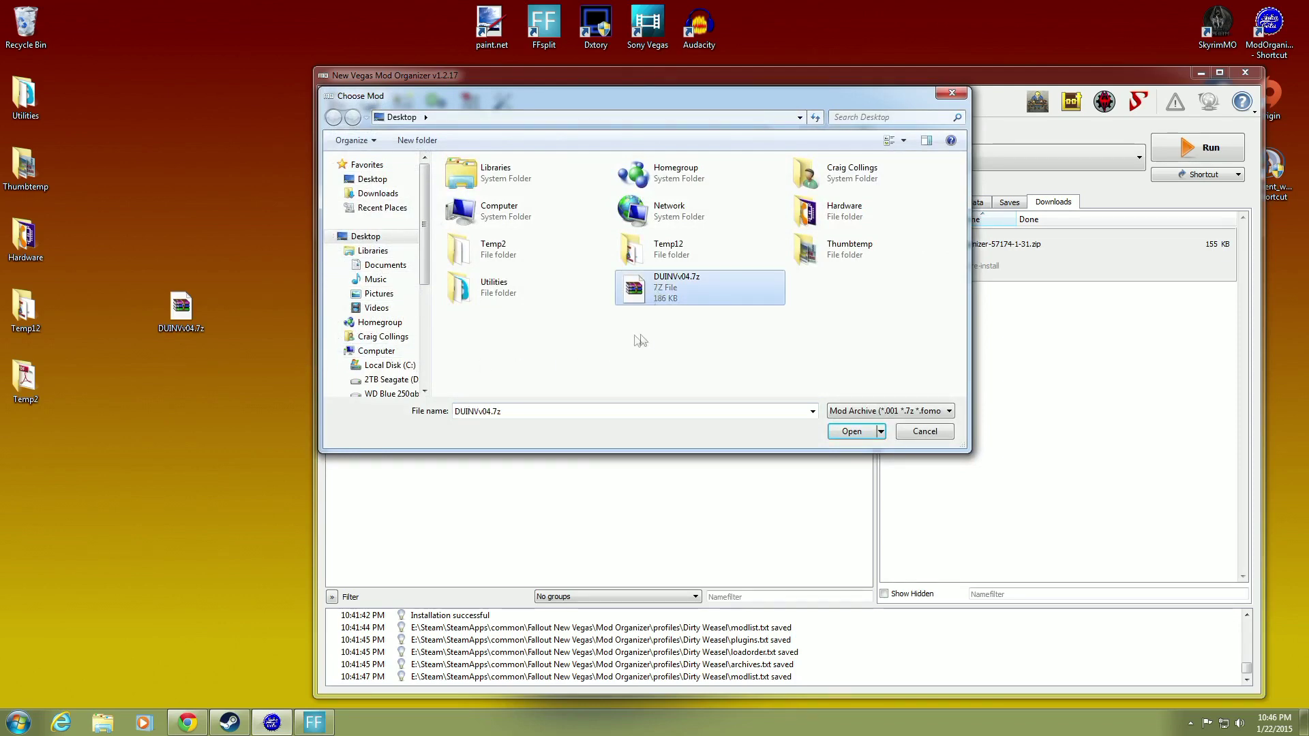
pyautogui.click(844, 433)
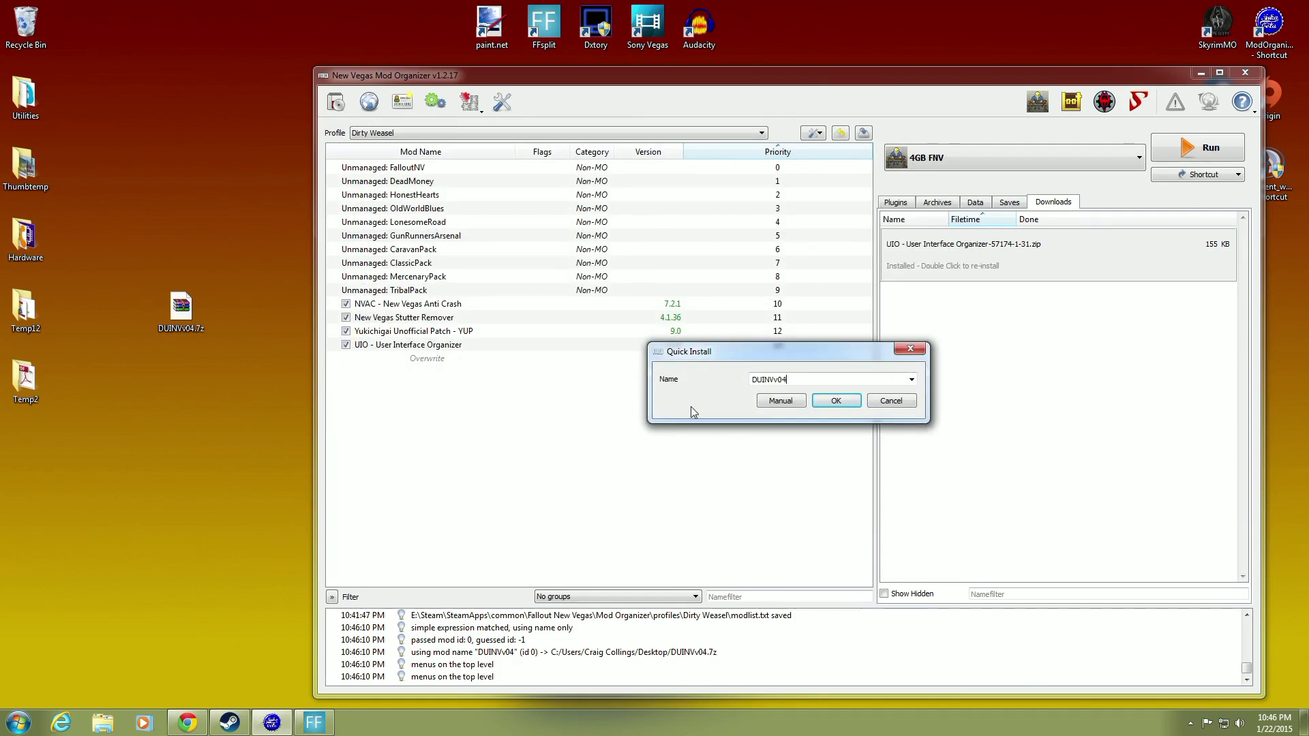
pyautogui.click(781, 401)
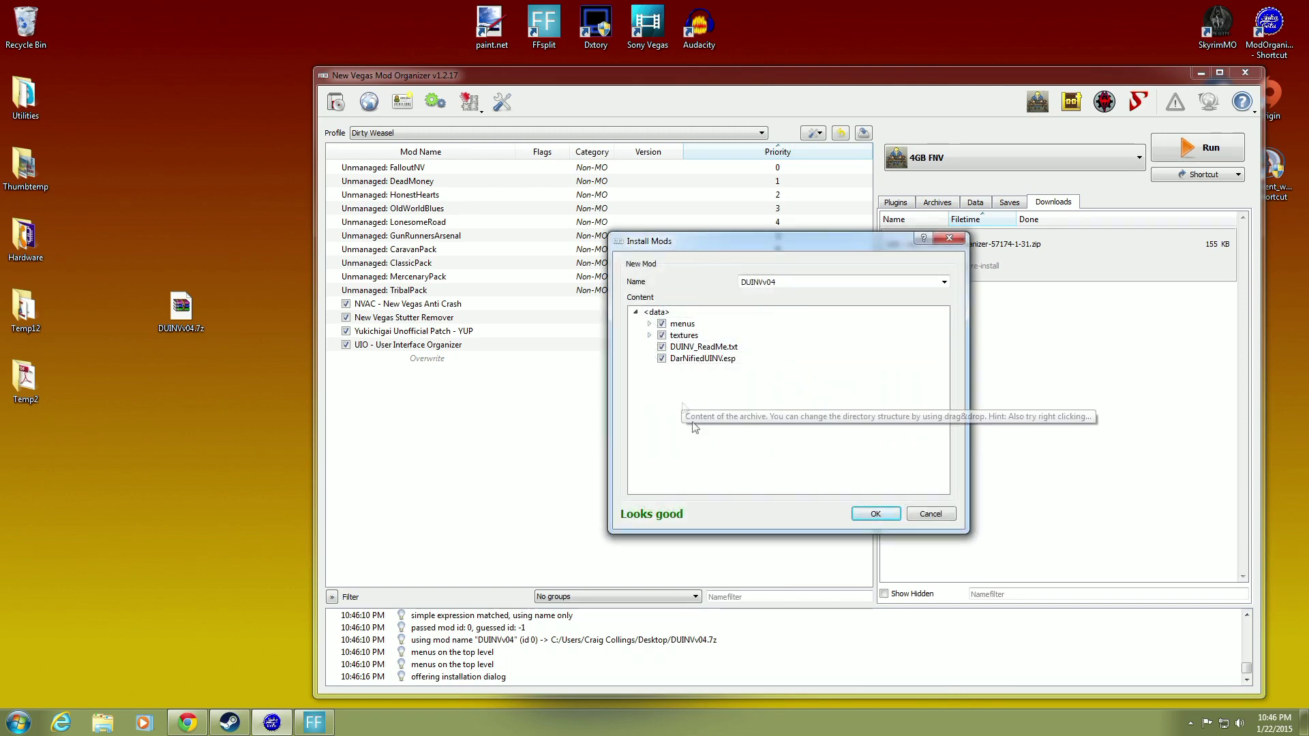
pyautogui.click(863, 515)
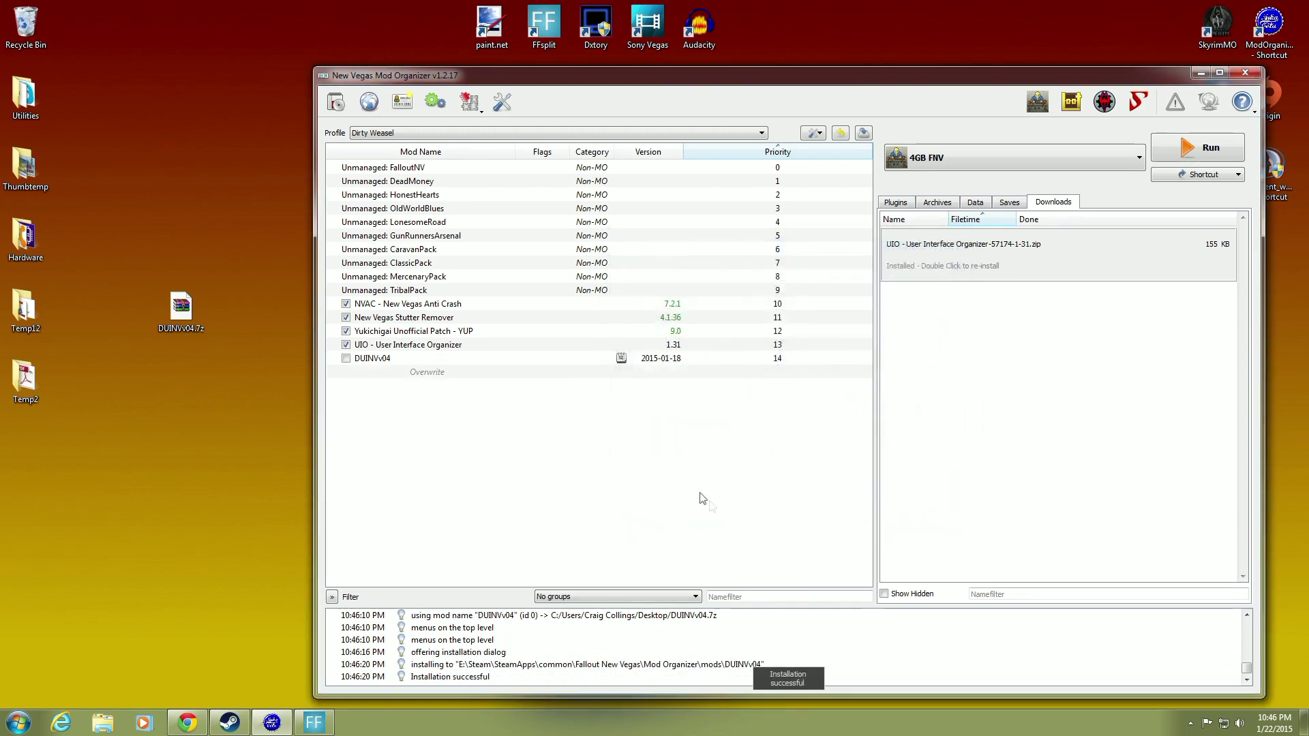
pyautogui.click(347, 362)
pyautogui.click(346, 359)
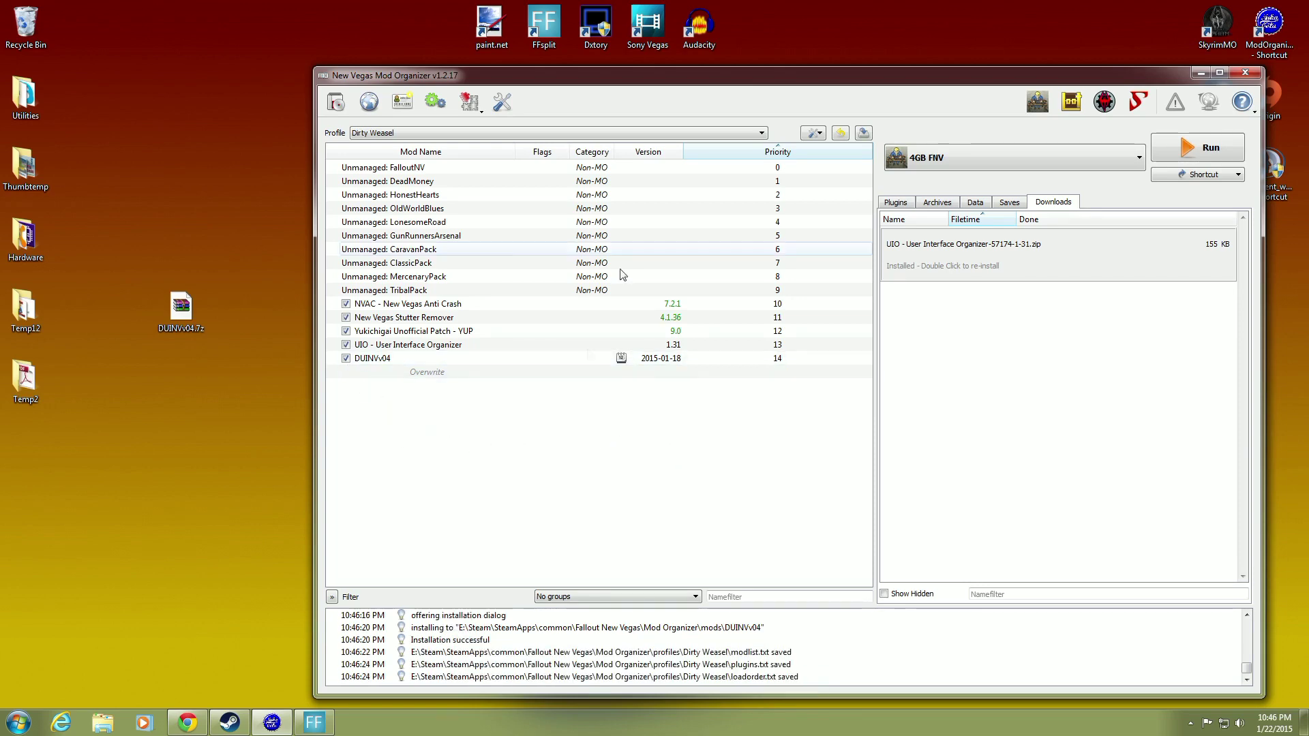
# Step: Move the Mod Organizer window back and check the plugin list for DarNifiedUINV.esp
pyautogui.moveTo(765, 81); pyautogui.dragTo(656, 81)
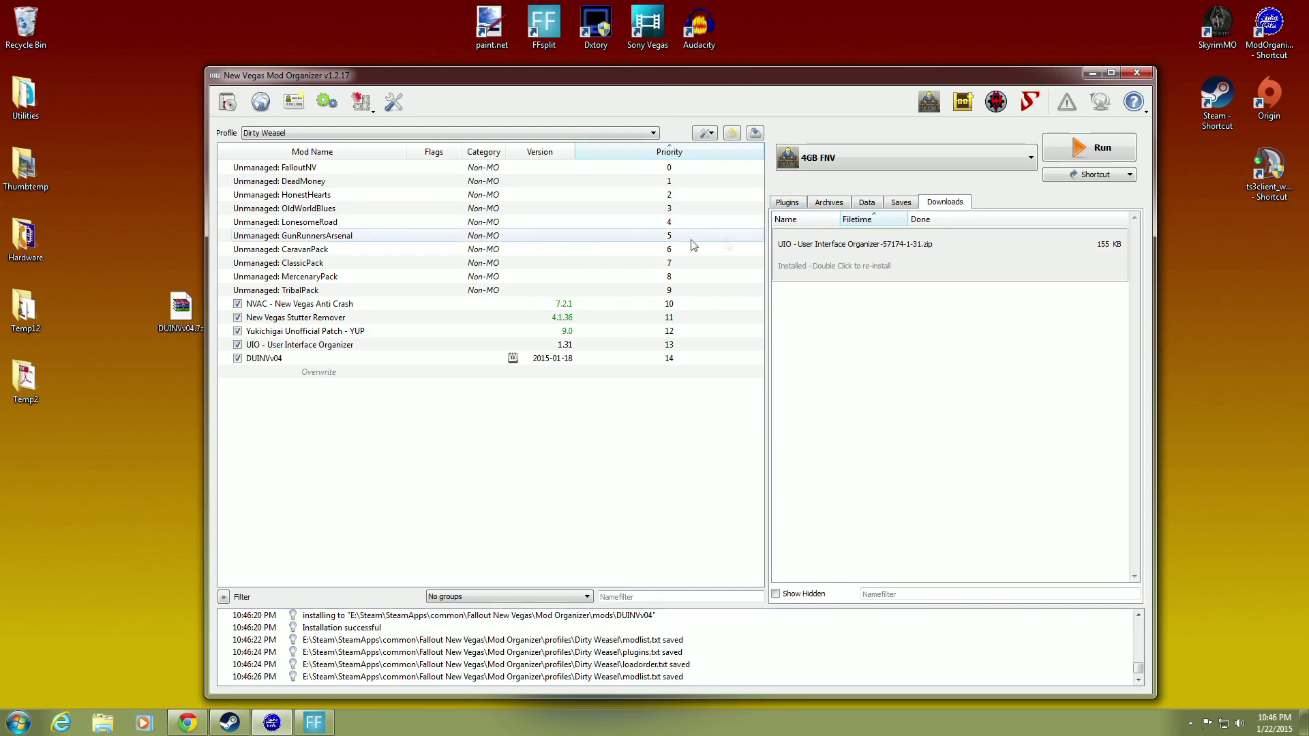
pyautogui.click(787, 203)
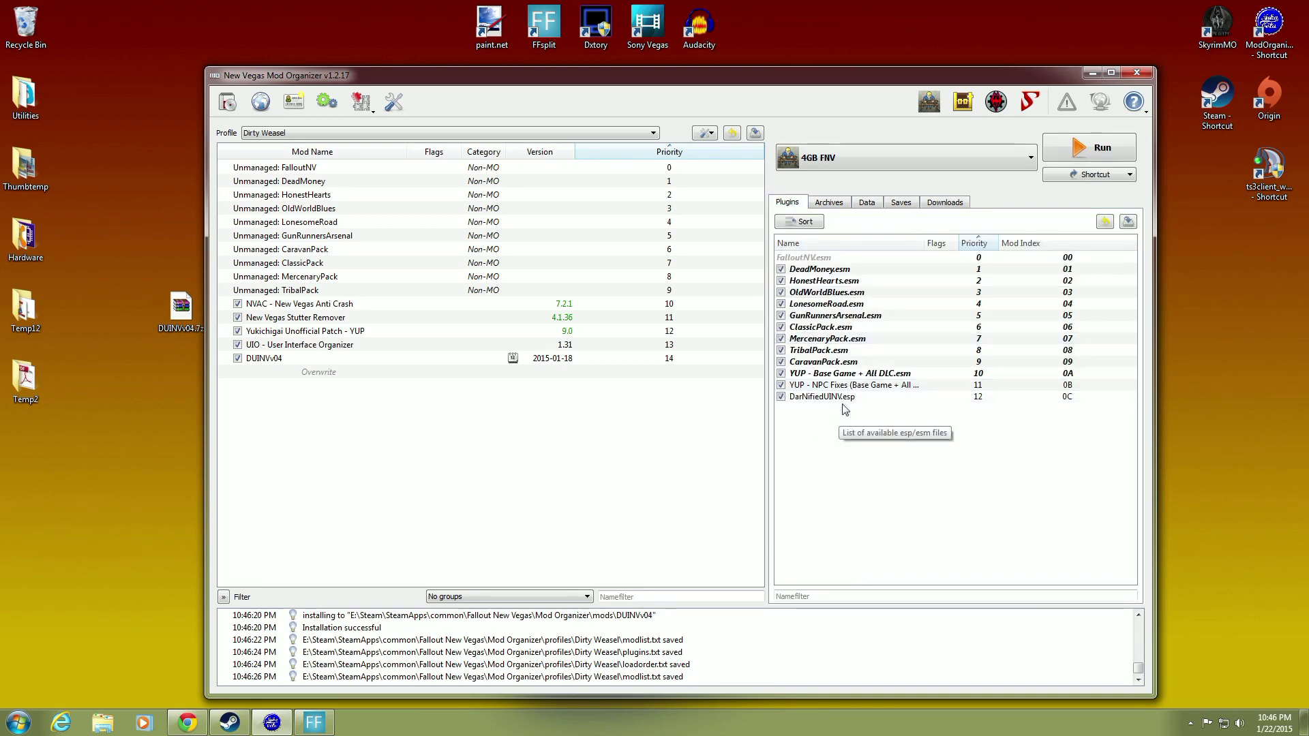
pyautogui.moveTo(846, 398)
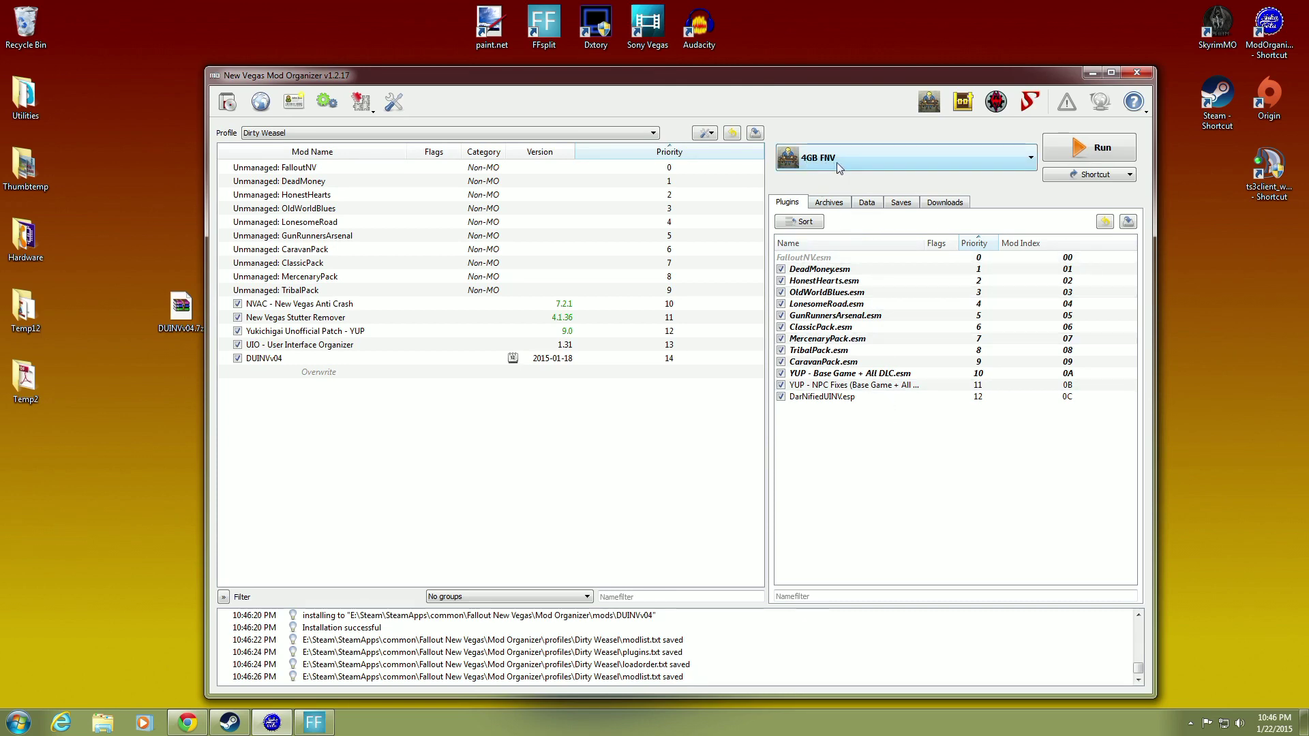
# Step: Run Fallout New Vegas through the 4GB FNV executable and continue the most recent saved game
pyautogui.click(1094, 150)
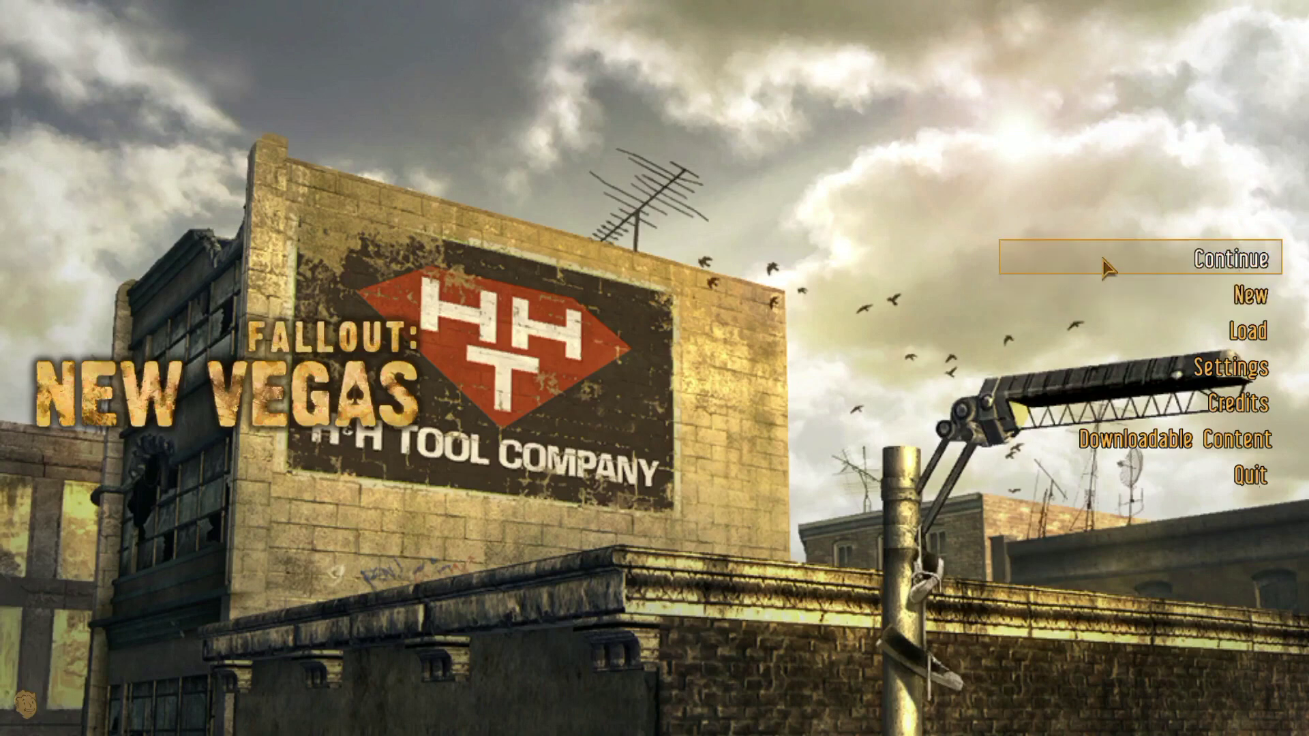
pyautogui.click(1197, 259)
pyautogui.click(953, 208)
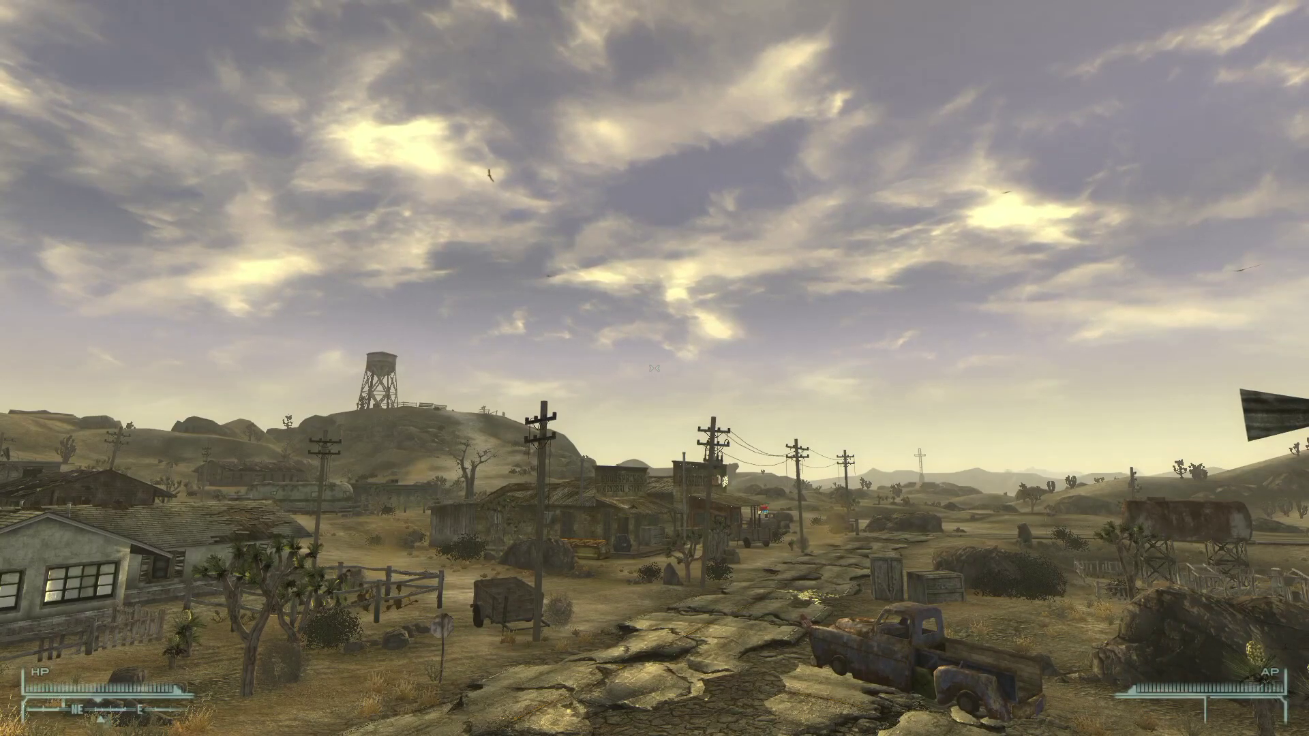
# Step: Inspect the in-game HUD and the Pip-Boy's Stats, Items and Data pages for the Darnified interface, and close the Pip-Boy
pyautogui.moveTo(652, 369)
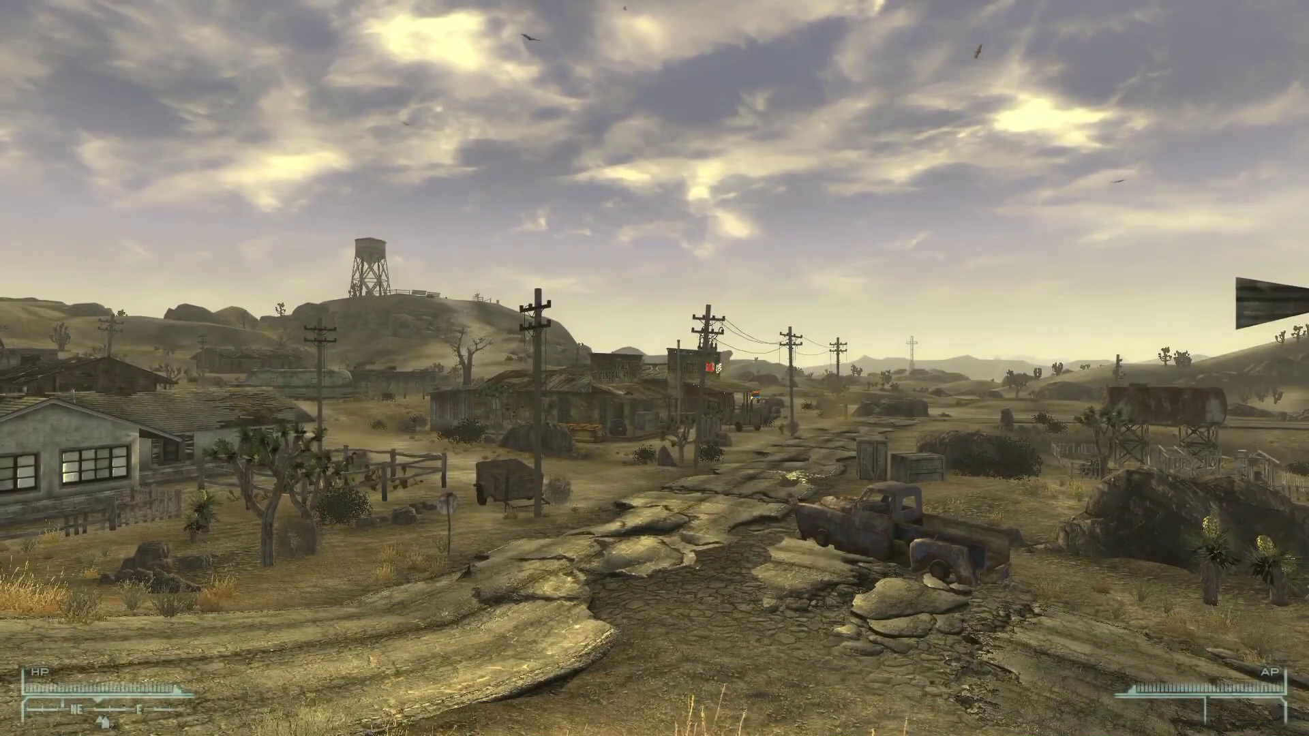
pyautogui.press('Tab')
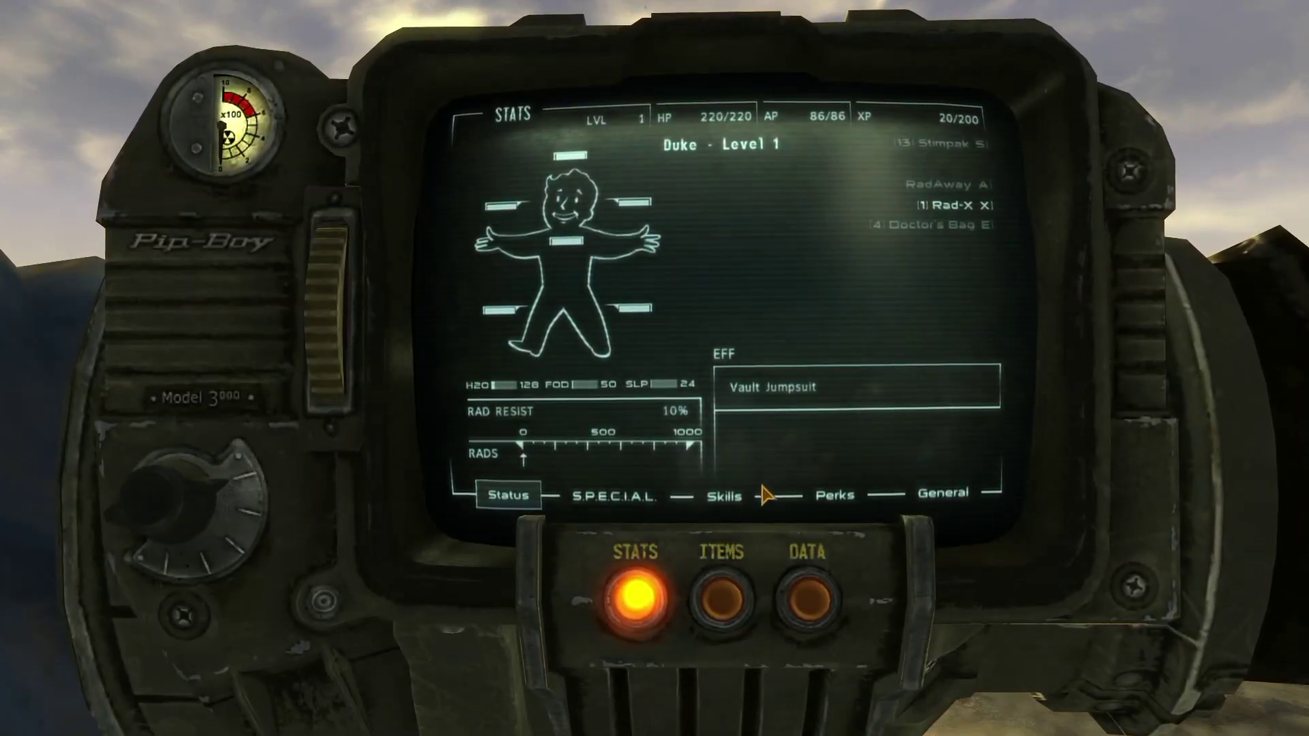
pyautogui.click(719, 620)
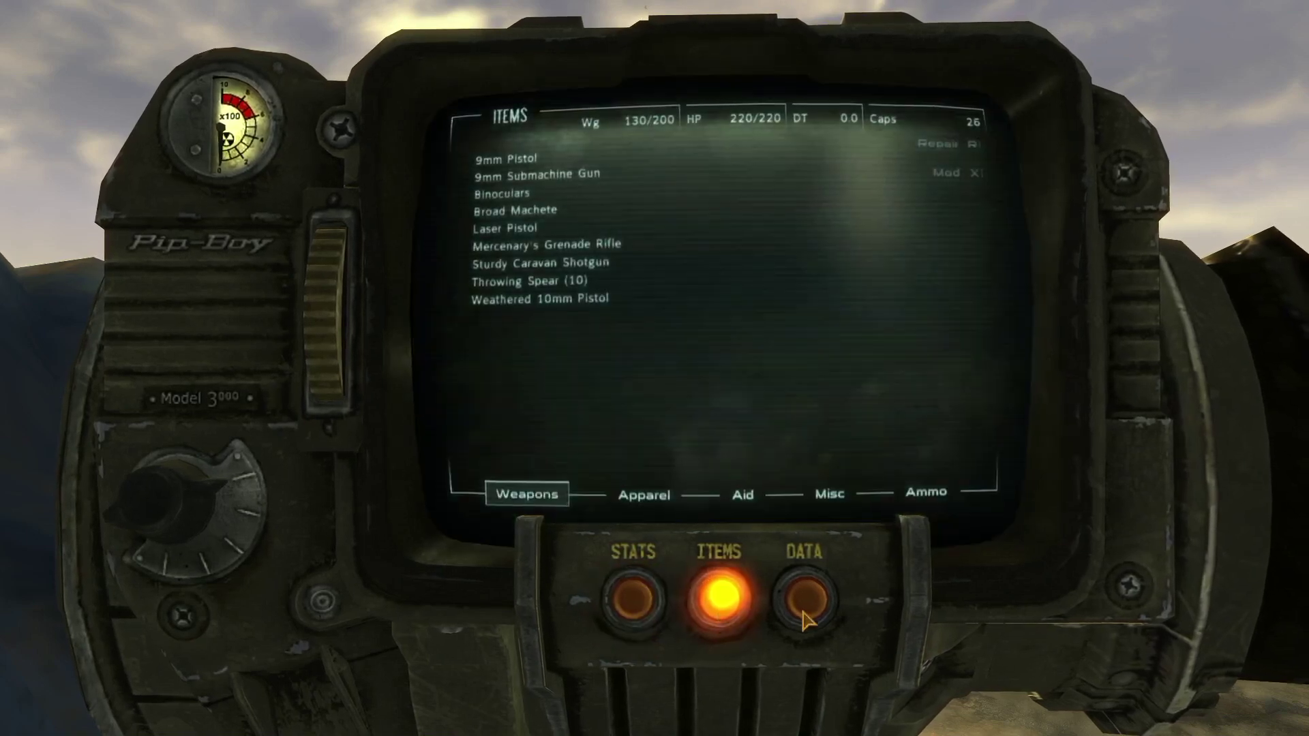
pyautogui.click(805, 617)
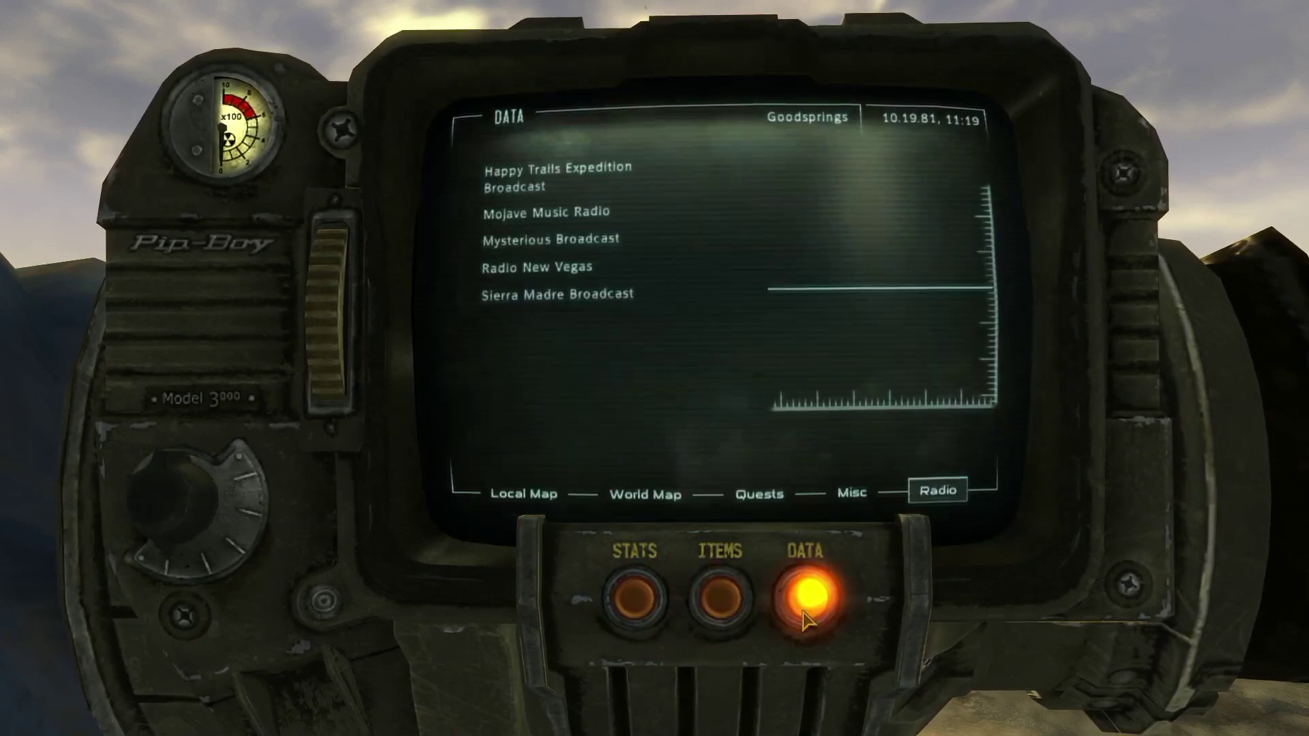
pyautogui.click(726, 614)
pyautogui.click(637, 619)
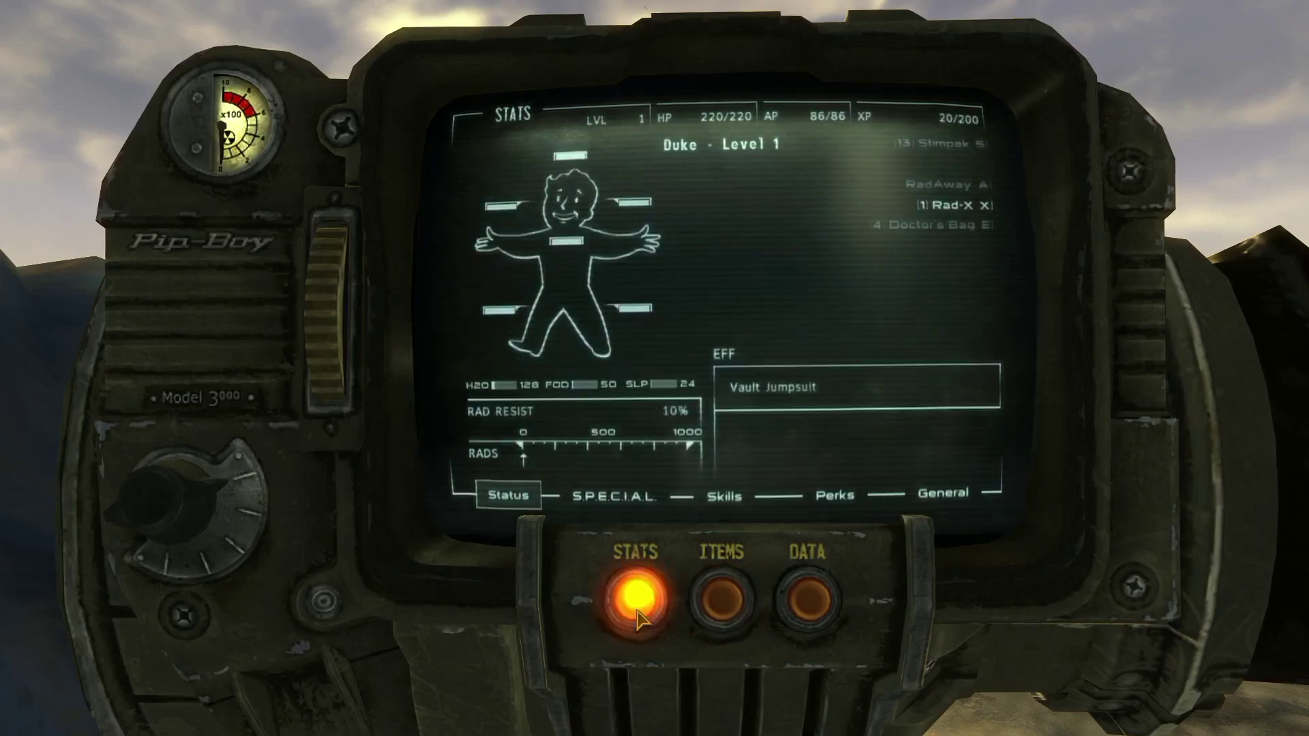
pyautogui.press('Tab')
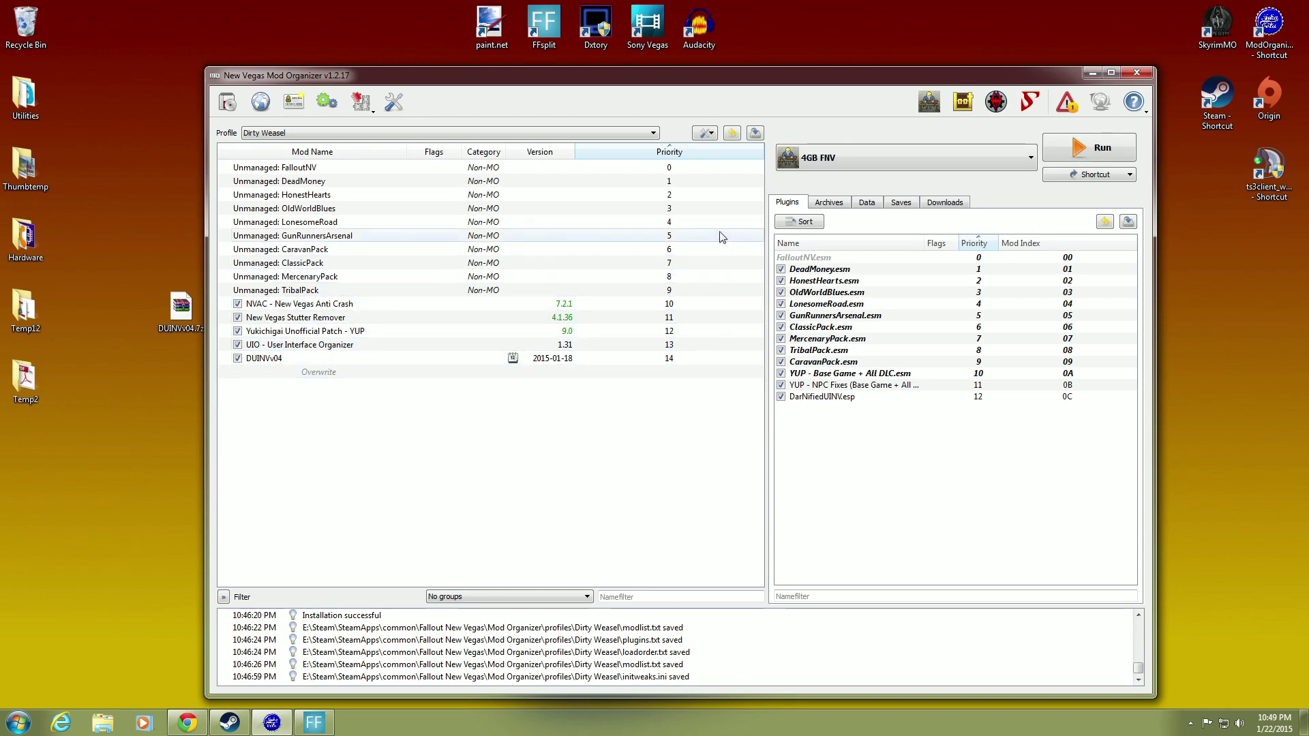
# Step: Check the reported problems in Mod Organizer and examine the uio folder's contents in the Overwrite information
pyautogui.click(1067, 105)
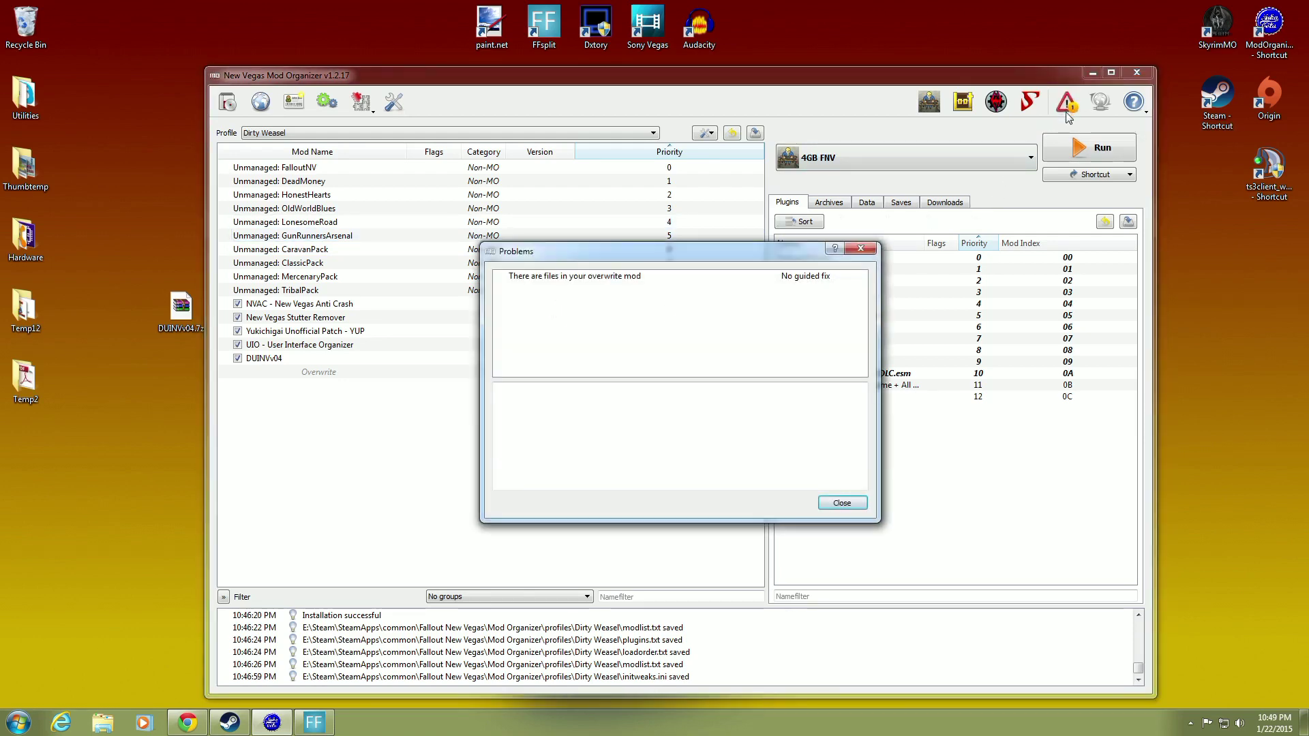
pyautogui.click(841, 503)
pyautogui.click(411, 375)
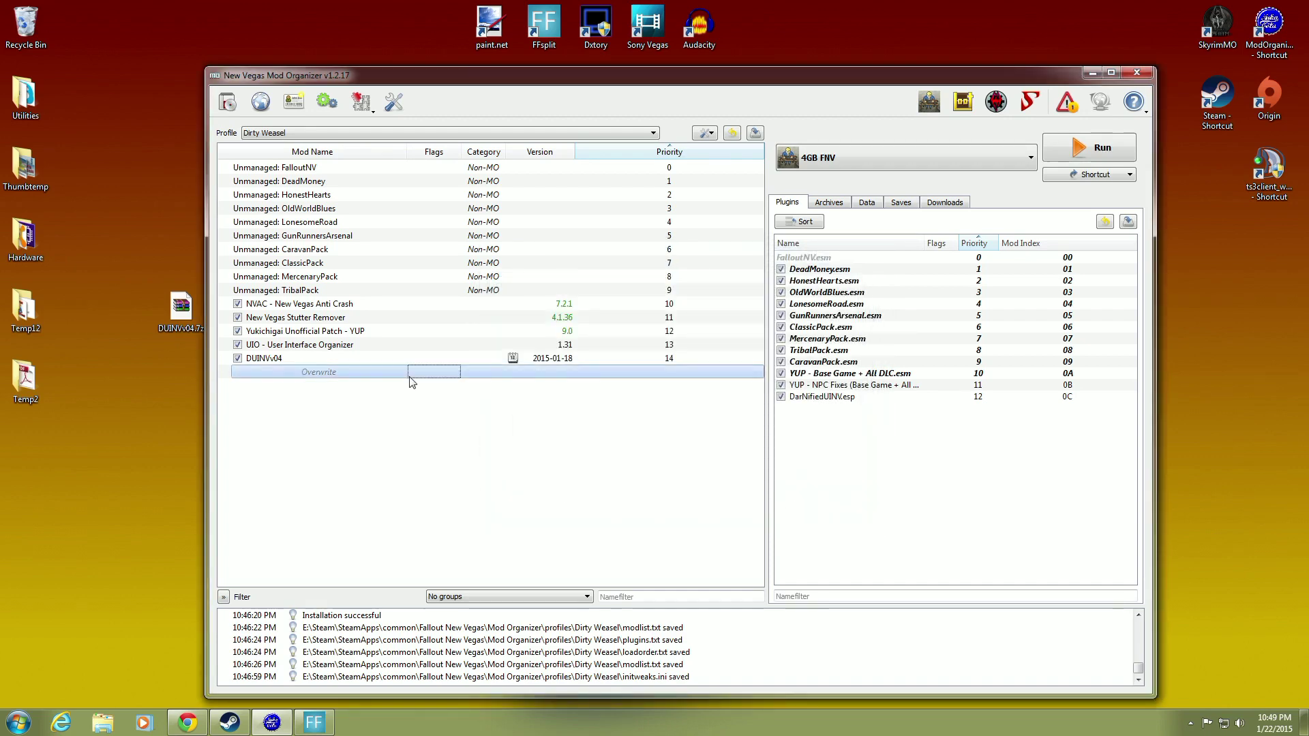
pyautogui.rightClick(392, 376)
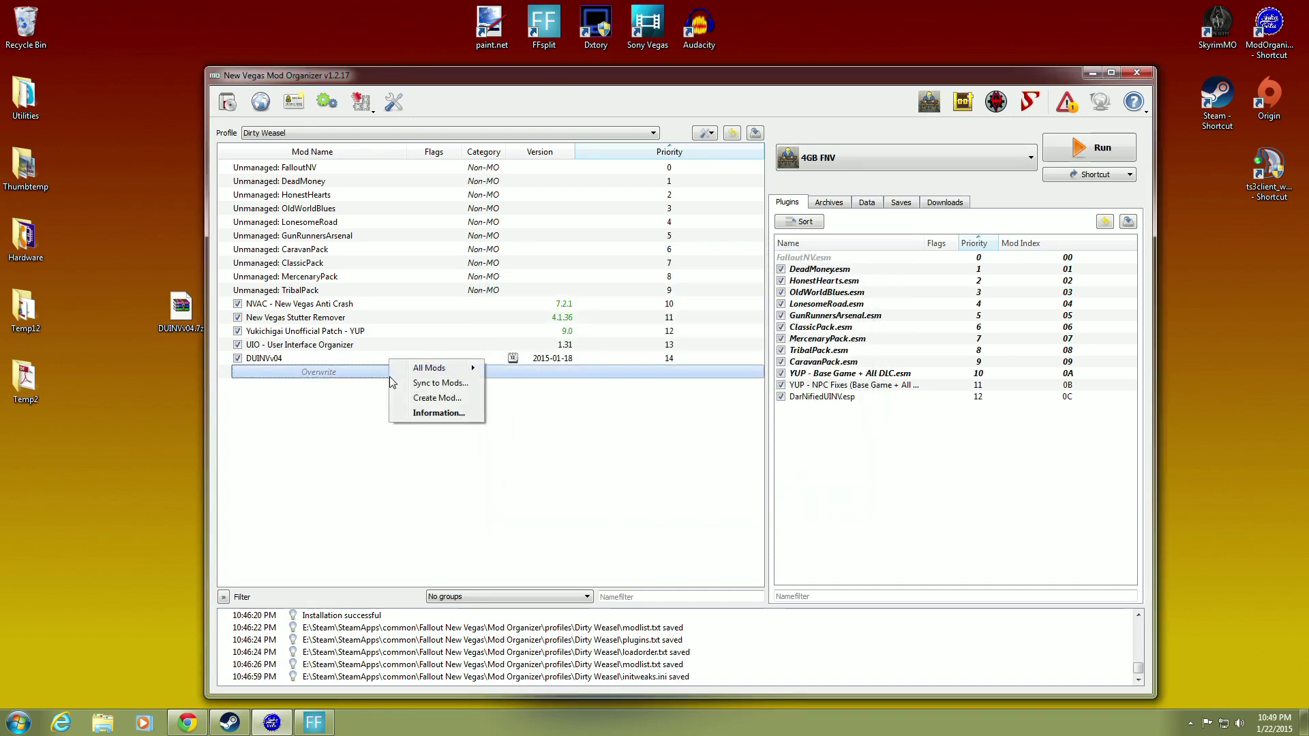
pyautogui.click(398, 414)
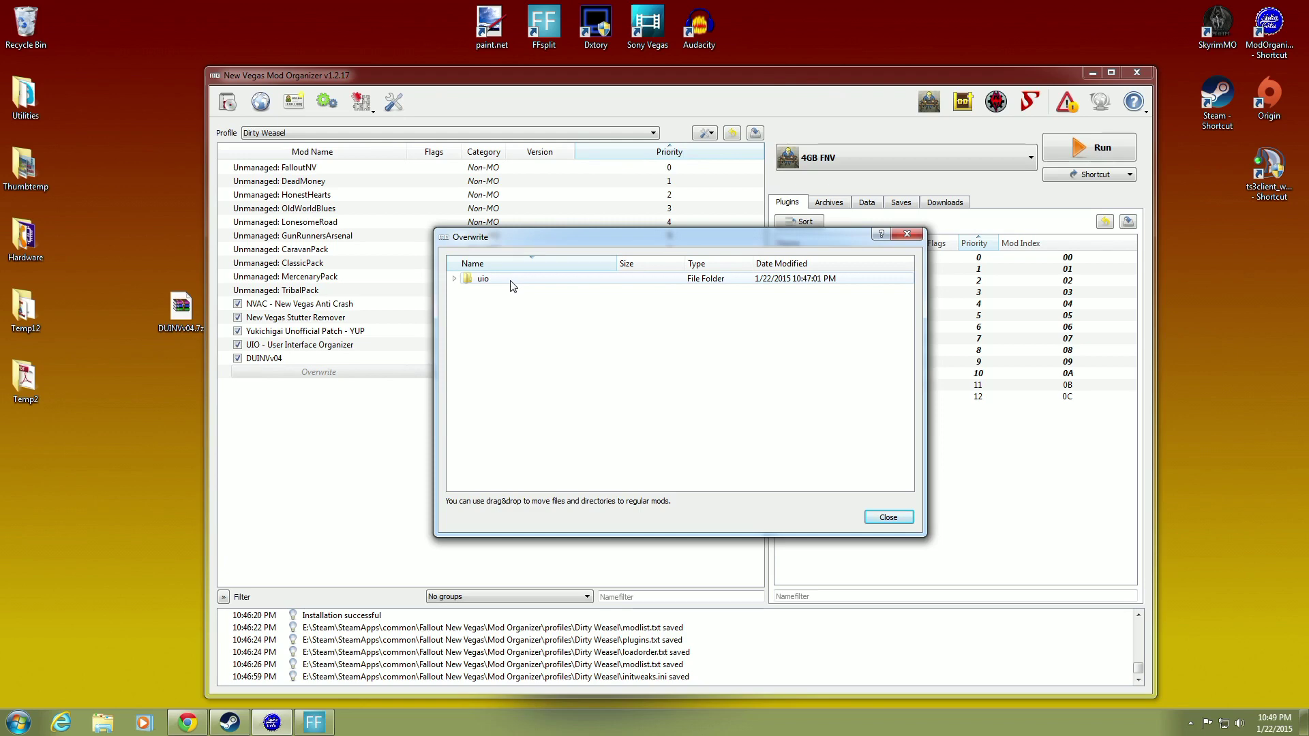
pyautogui.click(454, 279)
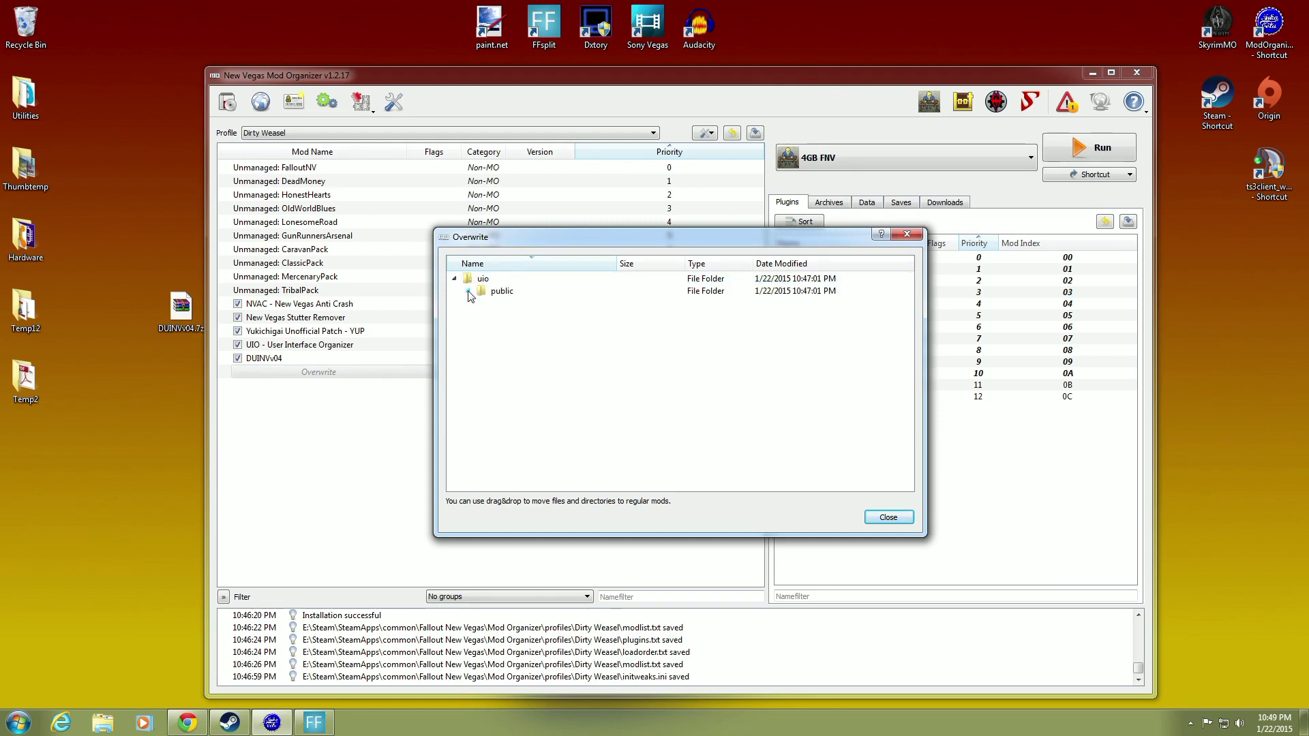
pyautogui.doubleClick(479, 293)
pyautogui.press('Escape')
pyautogui.click(455, 280)
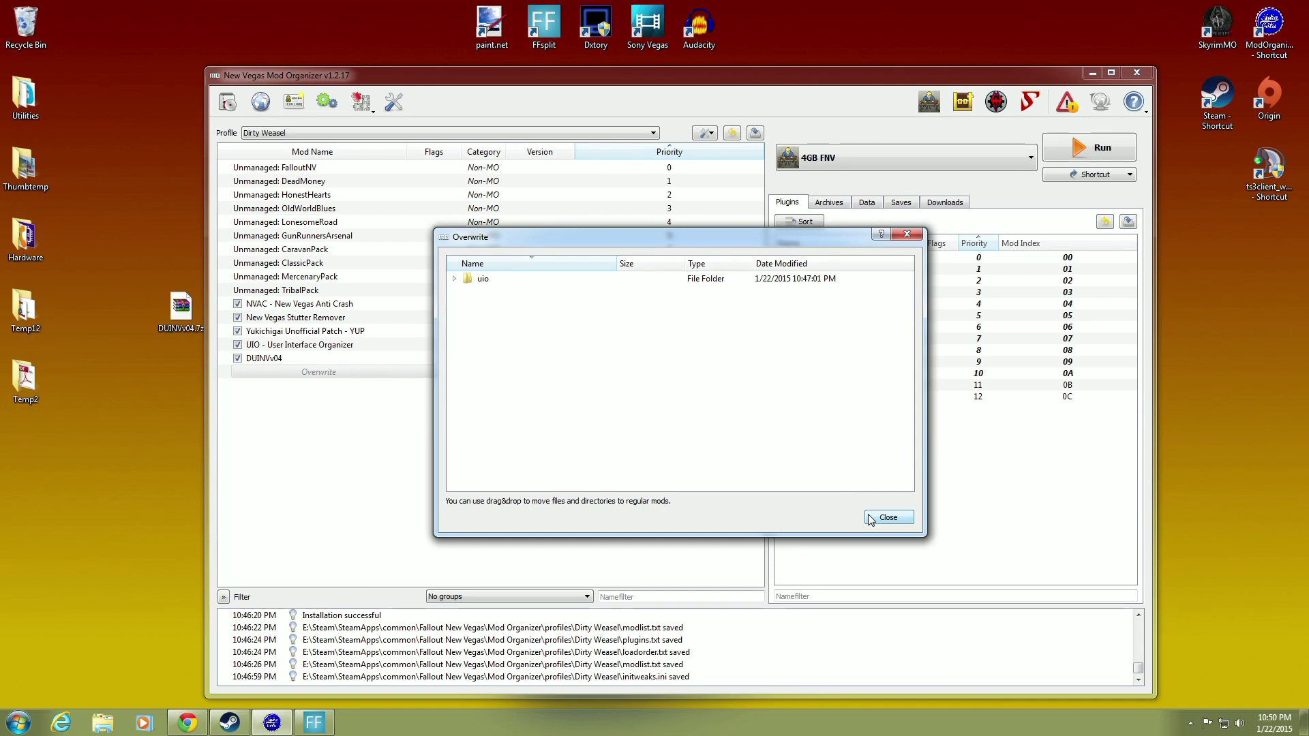
# Step: Delete the uio folder from Overwrite and close the Overwrite information
pyautogui.click(563, 283)
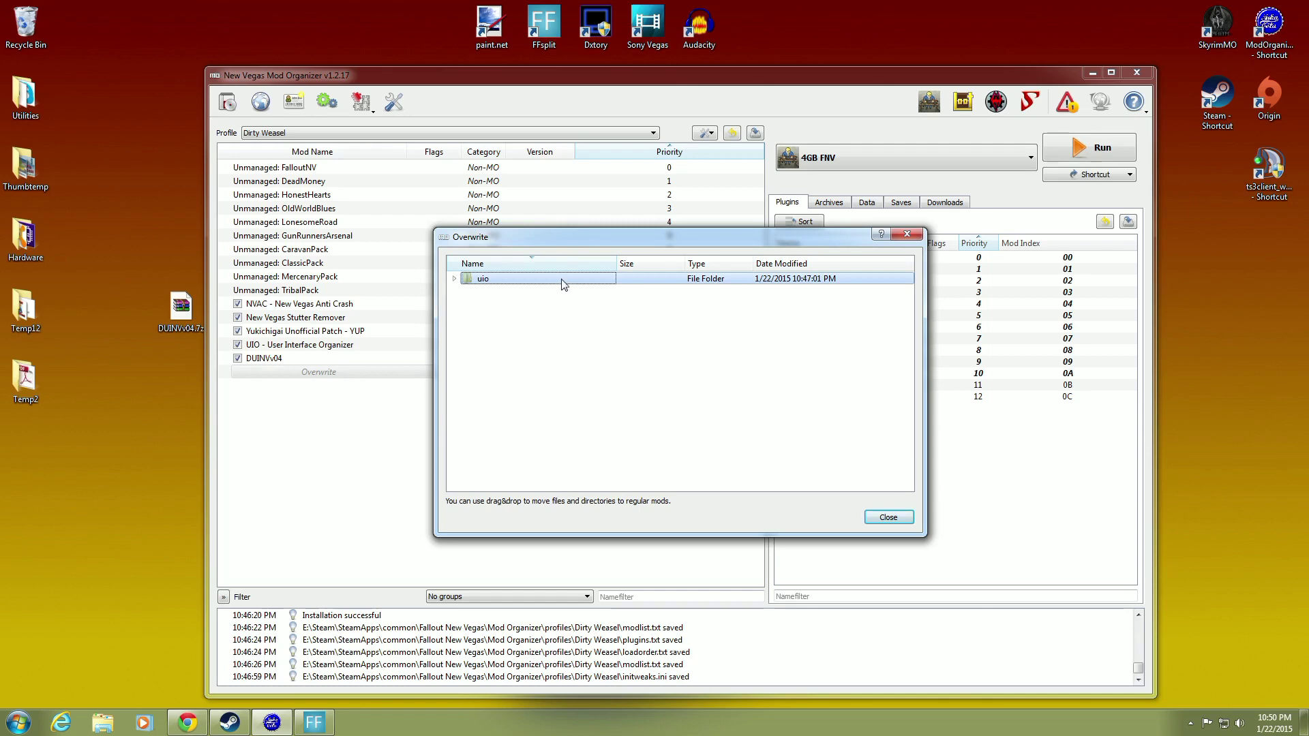
pyautogui.rightClick(563, 283)
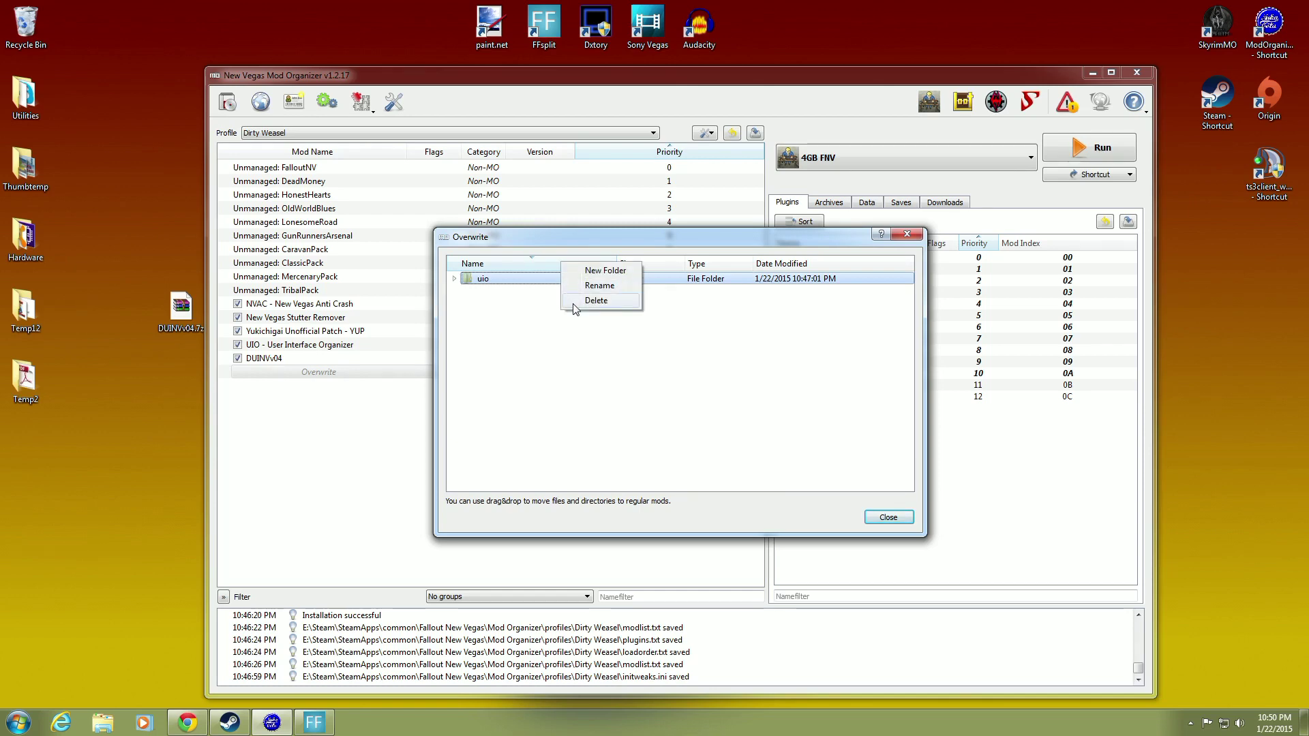
pyautogui.click(574, 300)
pyautogui.click(667, 405)
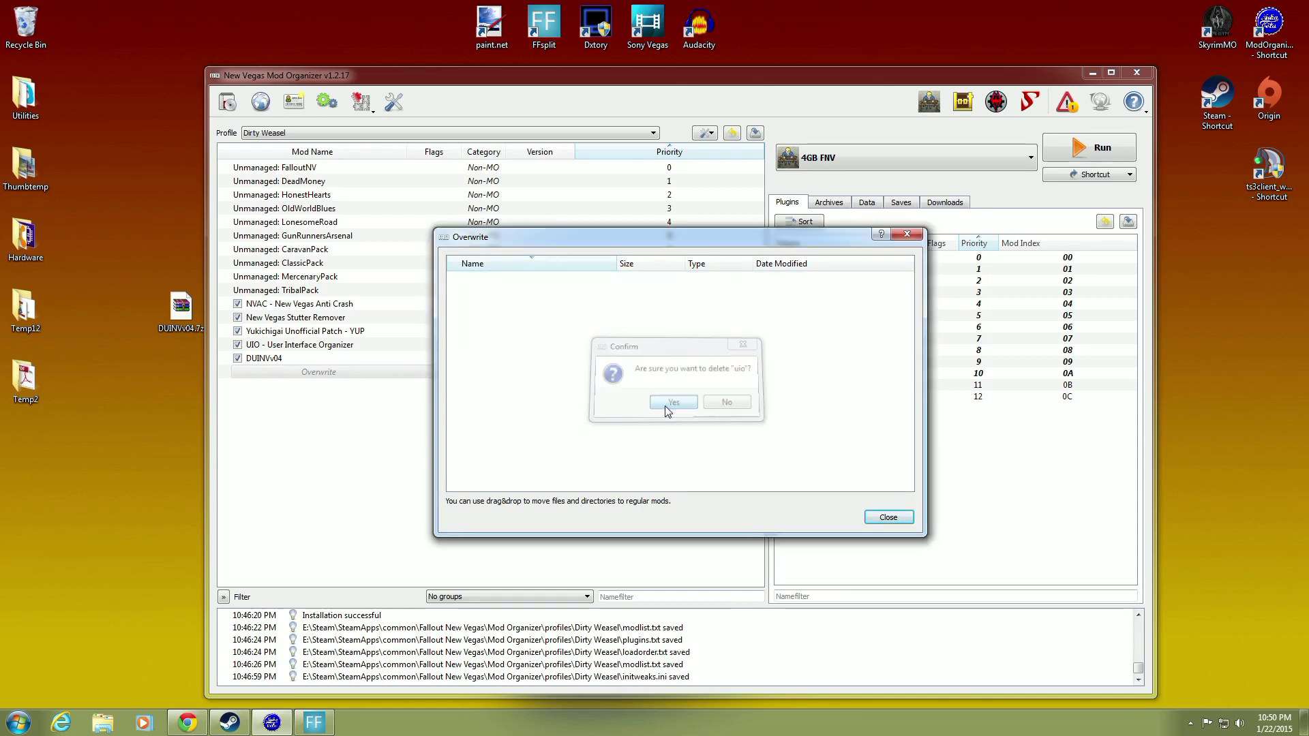
pyautogui.click(886, 518)
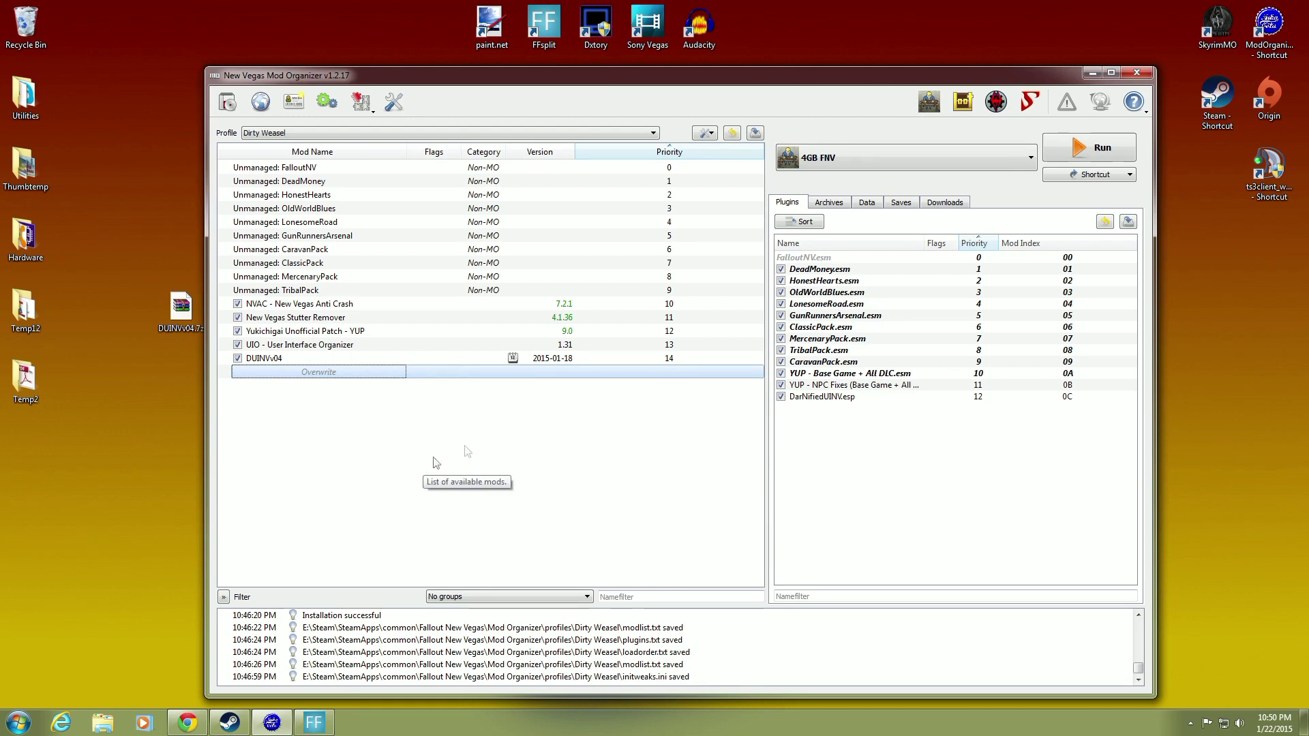
# Step: Clear the Mod Organizer window from view and move DUINVv04.7z from the desktop to the Recycle Bin
pyautogui.click(1135, 75)
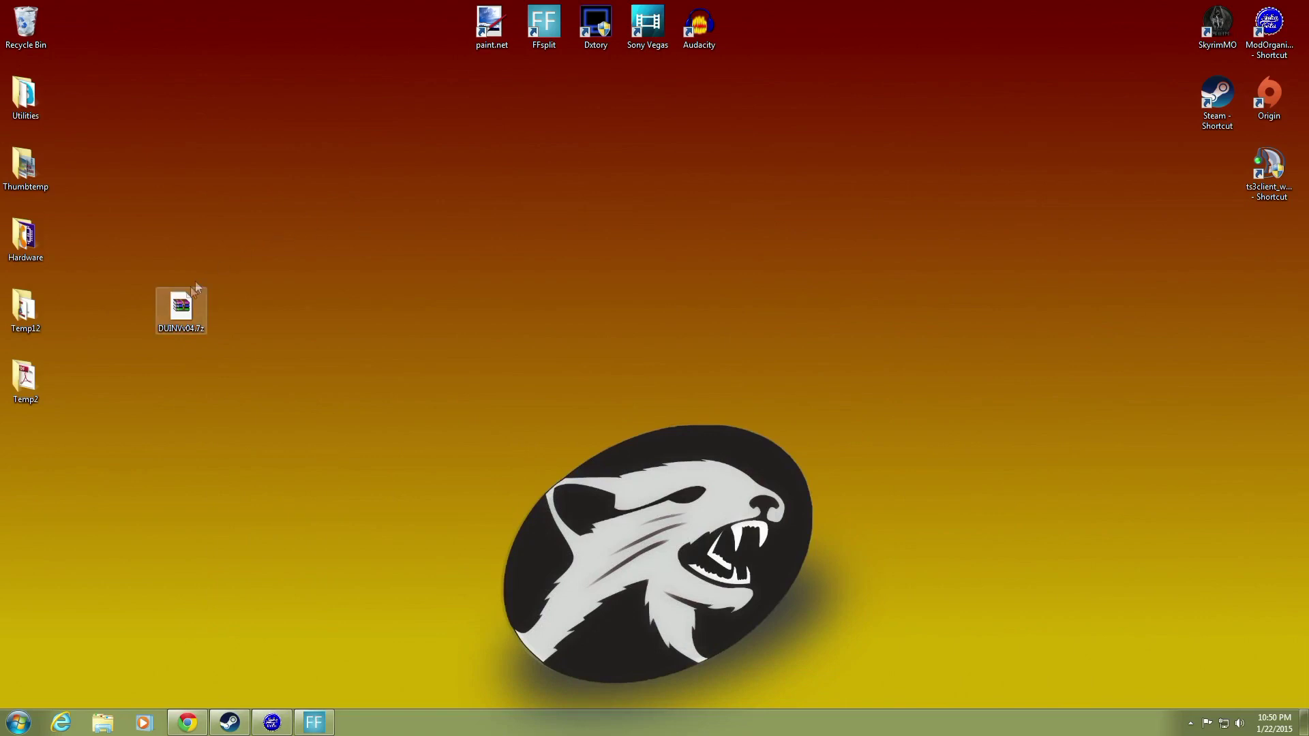
pyautogui.moveTo(196, 286); pyautogui.dragTo(26, 26)
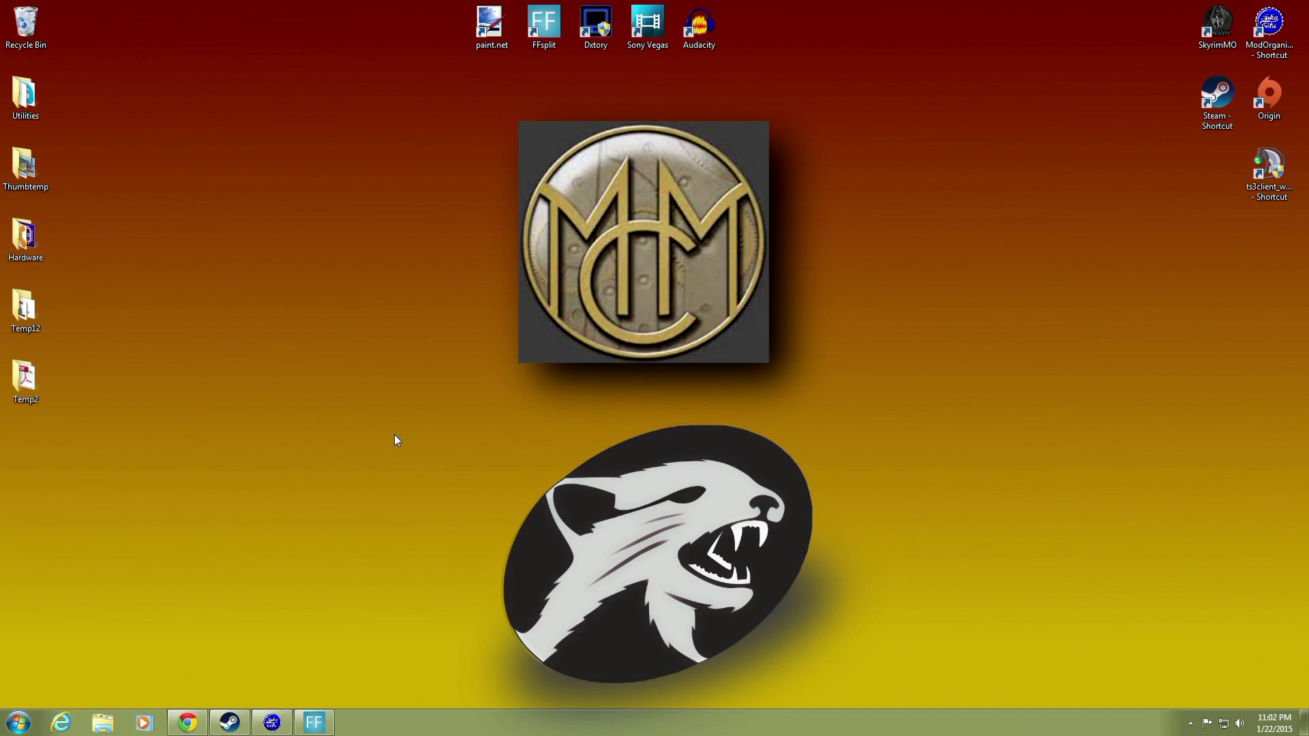
# Step: Switch to Chrome and read the STEP guide's User Interface section, including the entries for The Mod Configuration Menu and Darnified UI
pyautogui.moveTo(189, 724)
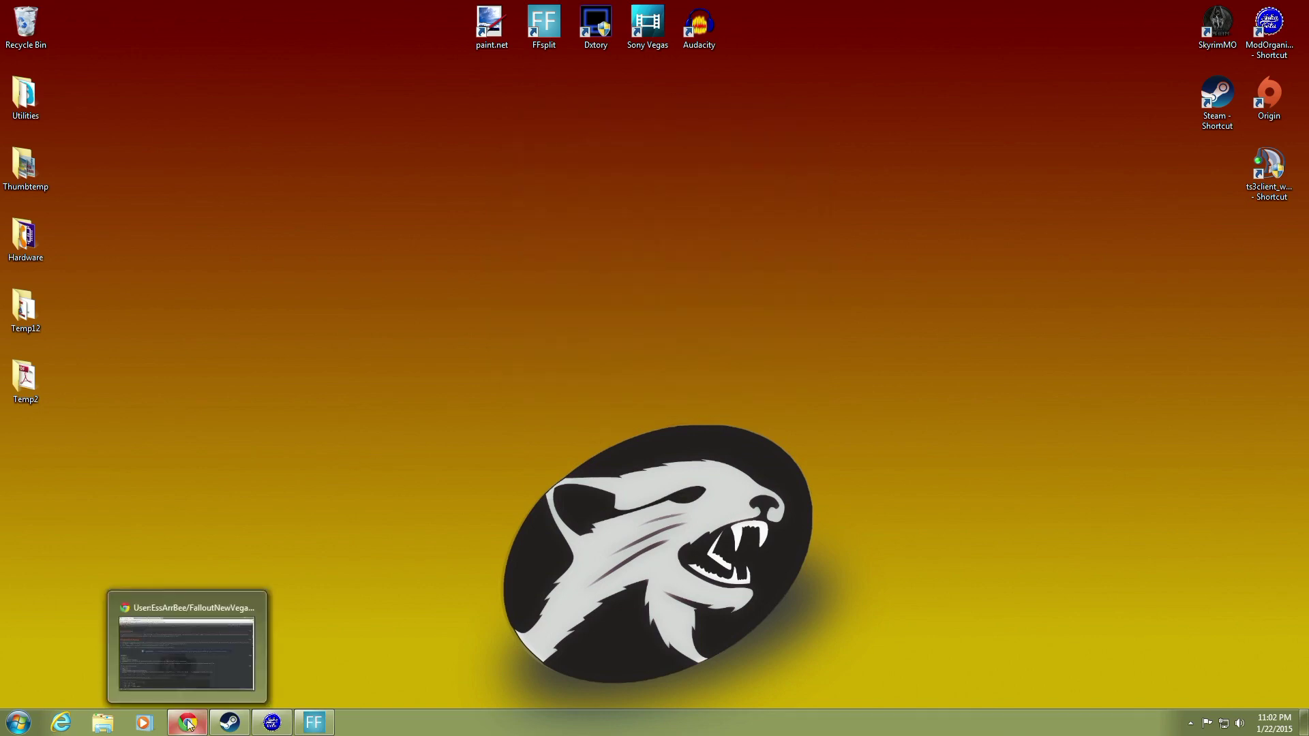
pyautogui.click(188, 648)
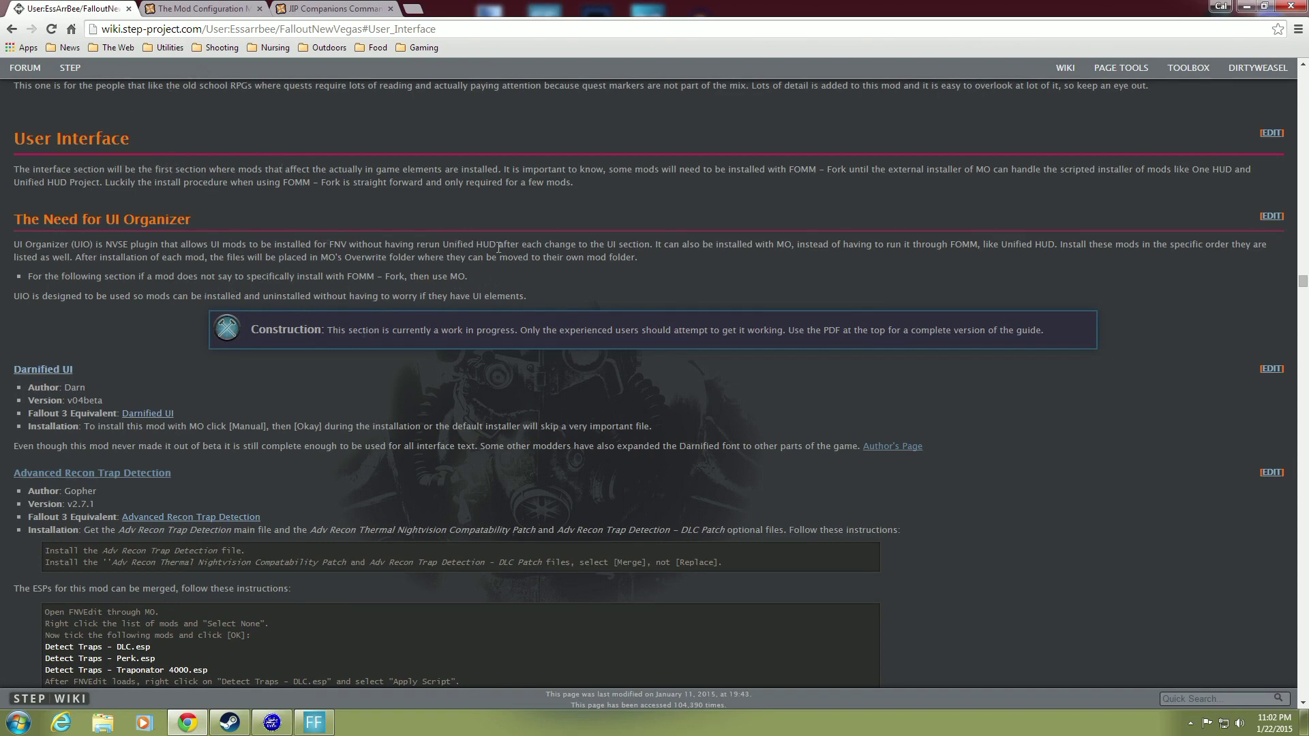
pyautogui.scroll(-2, 497, 278)
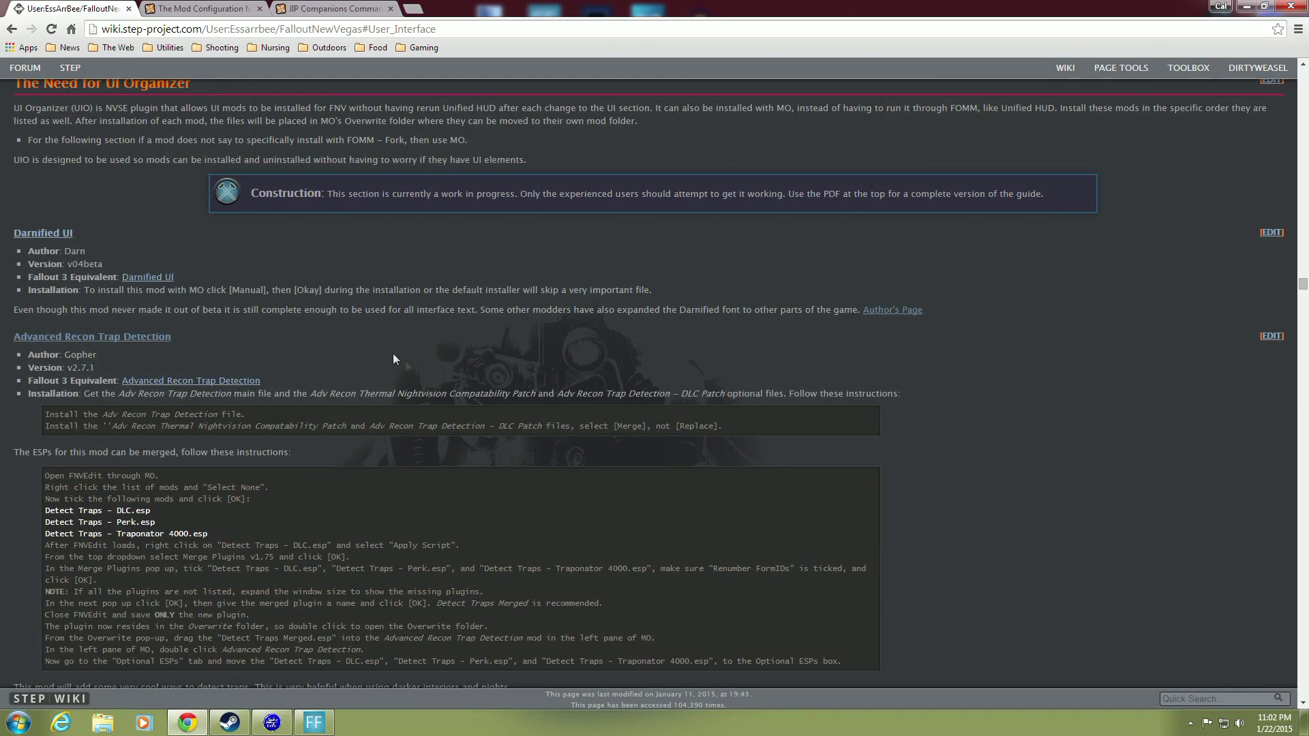
pyautogui.scroll(-8, 416, 366)
pyautogui.scroll(-7, 415, 365)
pyautogui.scroll(-6, 414, 372)
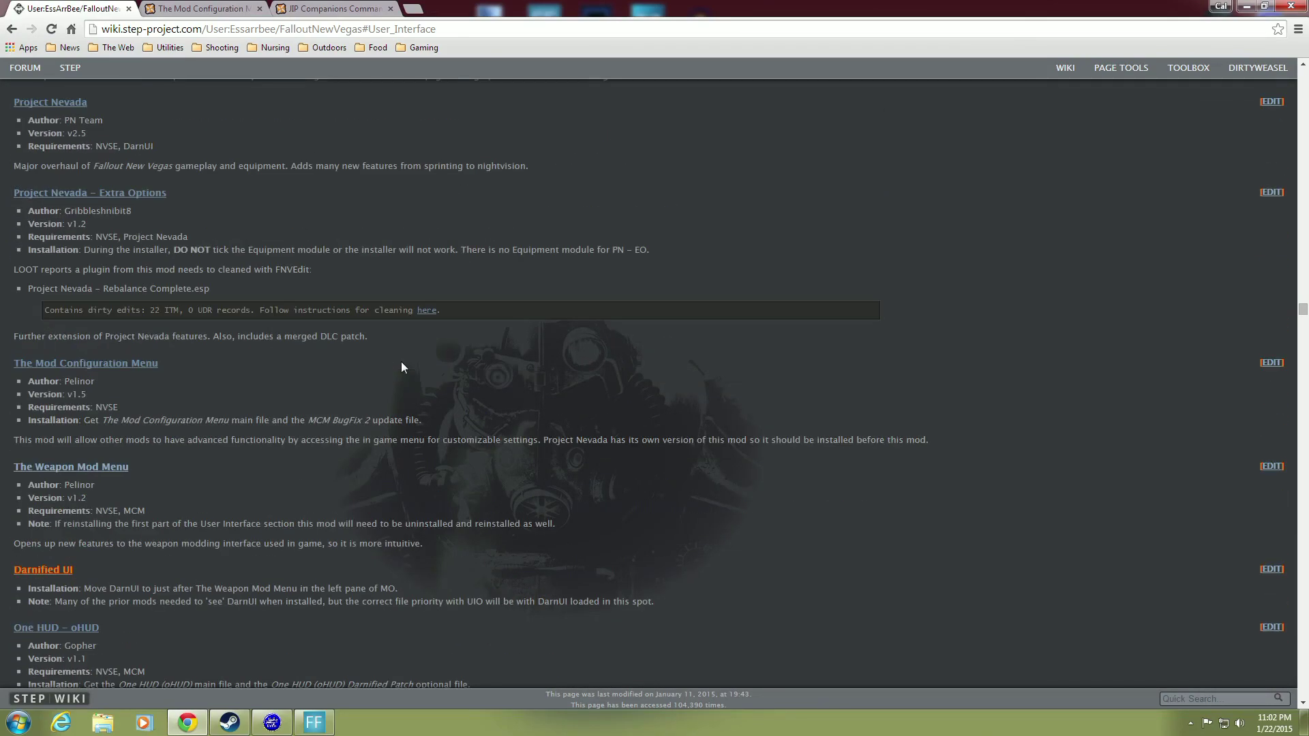
pyautogui.scroll(2, 193, 373)
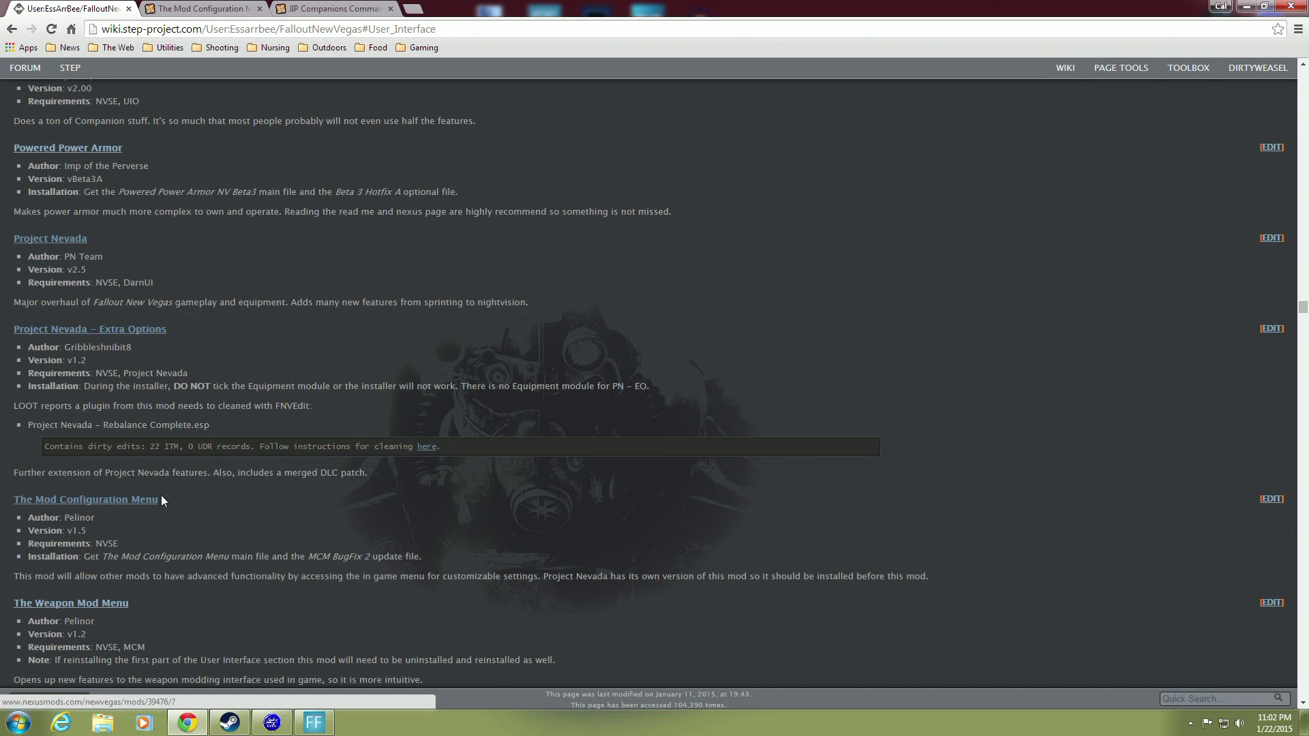
pyautogui.scroll(-1, 196, 499)
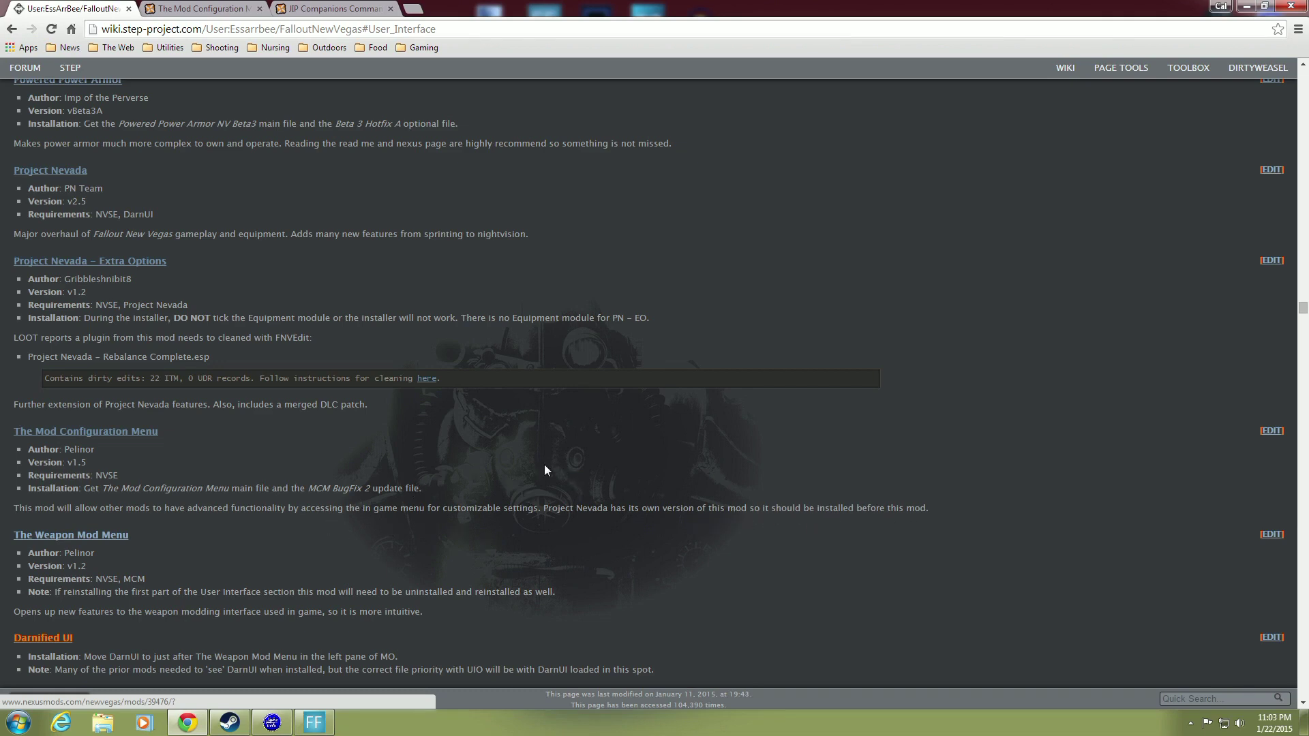
pyautogui.scroll(2, 547, 466)
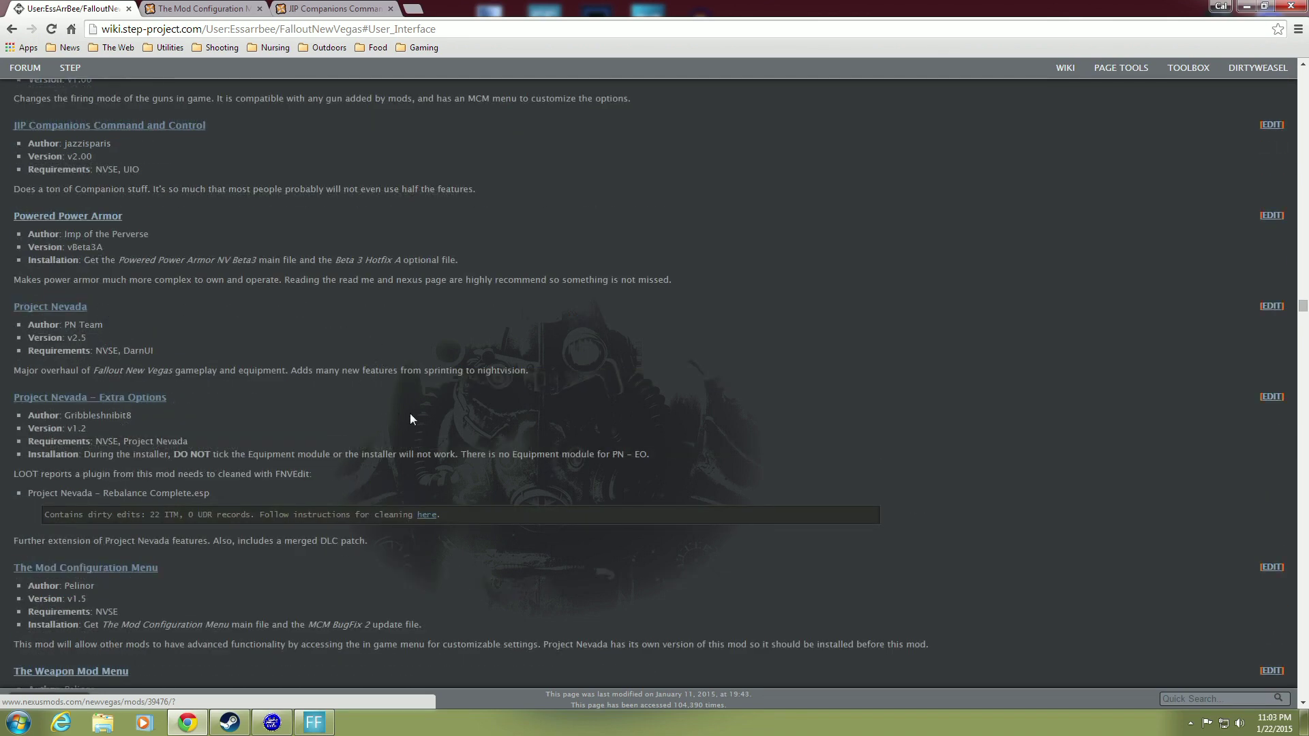
pyautogui.scroll(-3, 410, 416)
pyautogui.scroll(10, 490, 427)
pyautogui.scroll(7, 492, 428)
pyautogui.scroll(4, 492, 428)
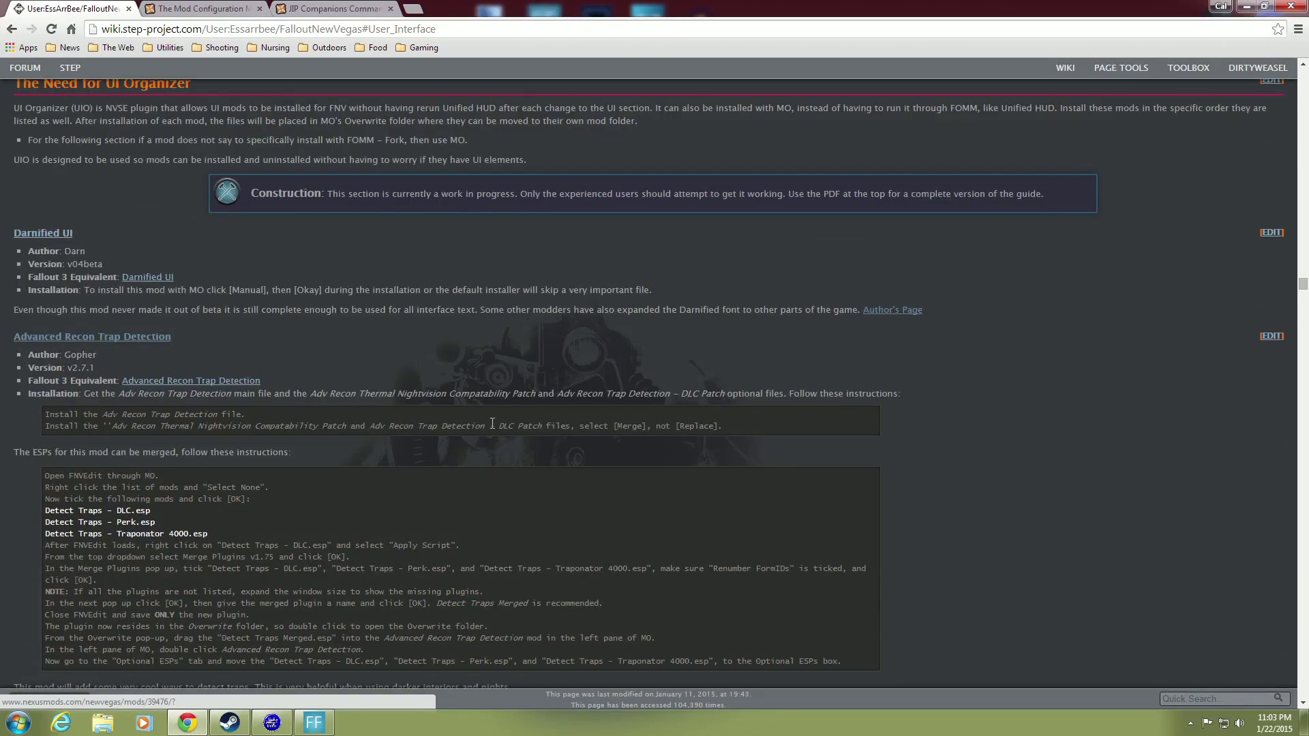
pyautogui.scroll(-6, 492, 424)
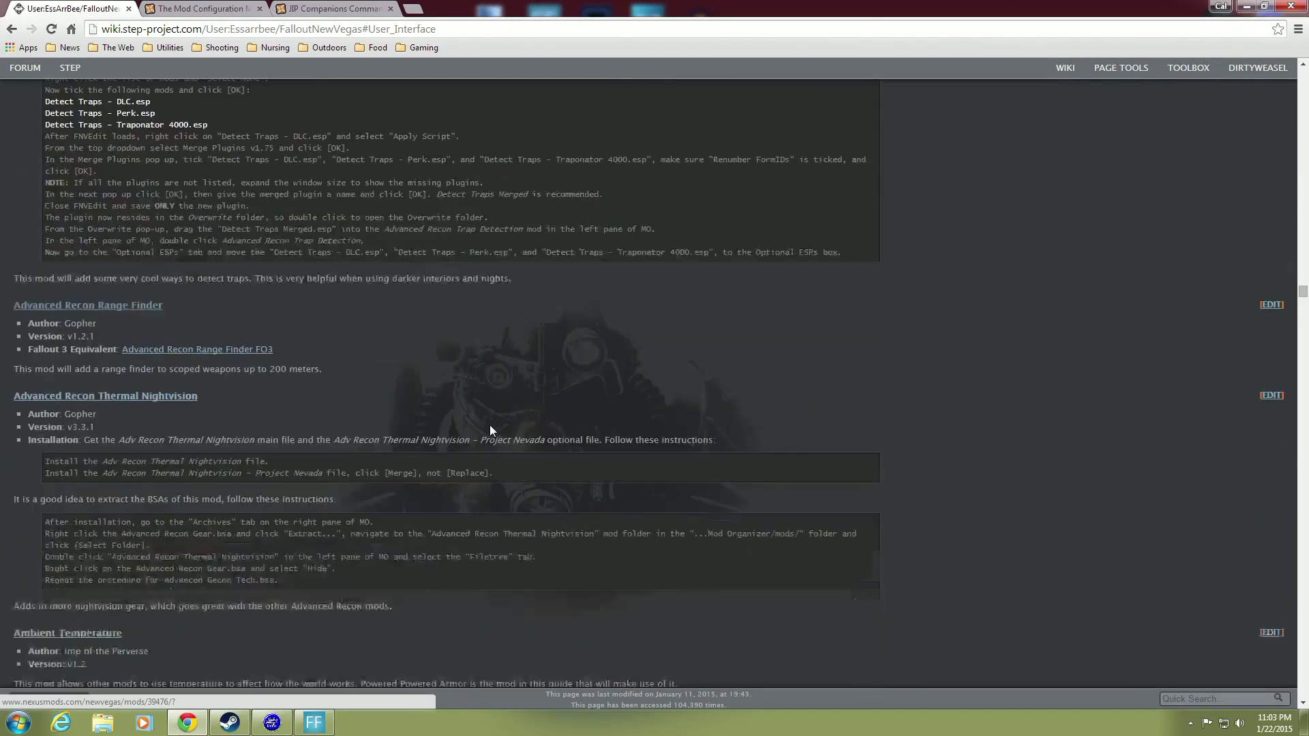
# Step: Switch to Mod Organizer to view the installed mods and return to the guide in Chrome
pyautogui.click(1245, 6)
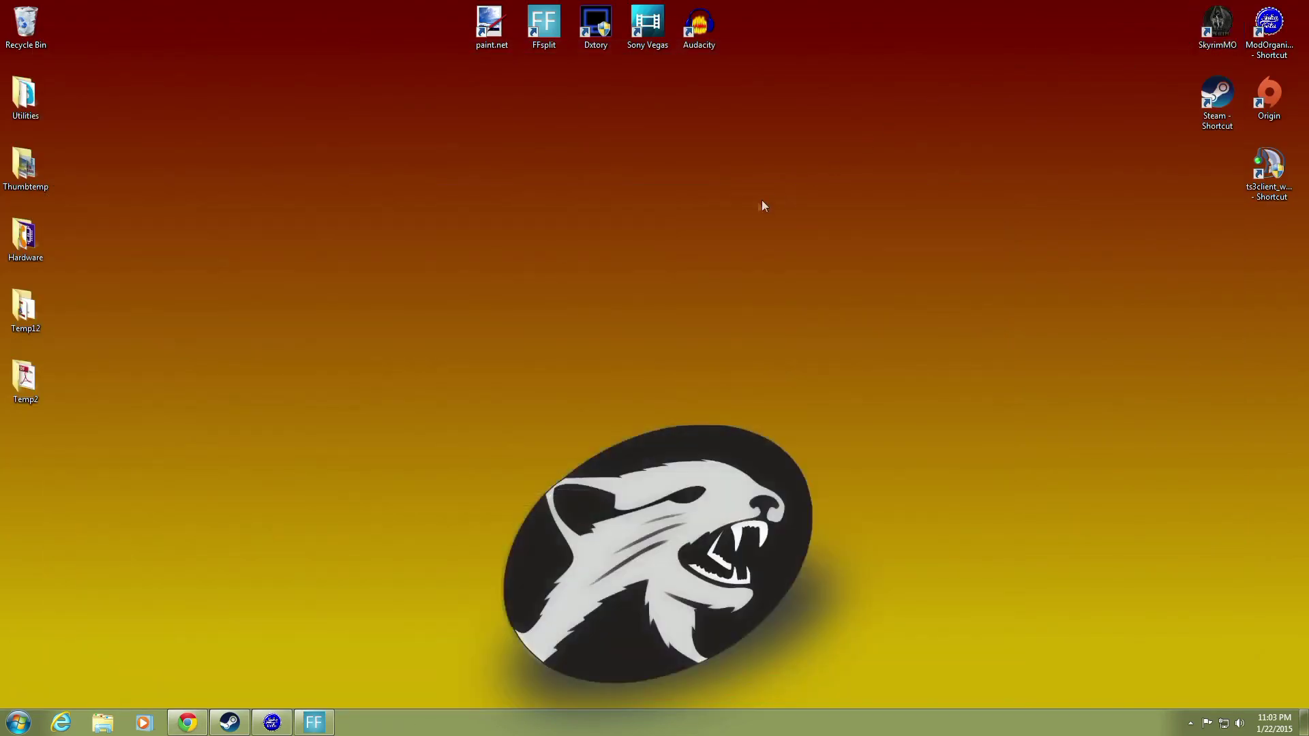
pyautogui.click(272, 721)
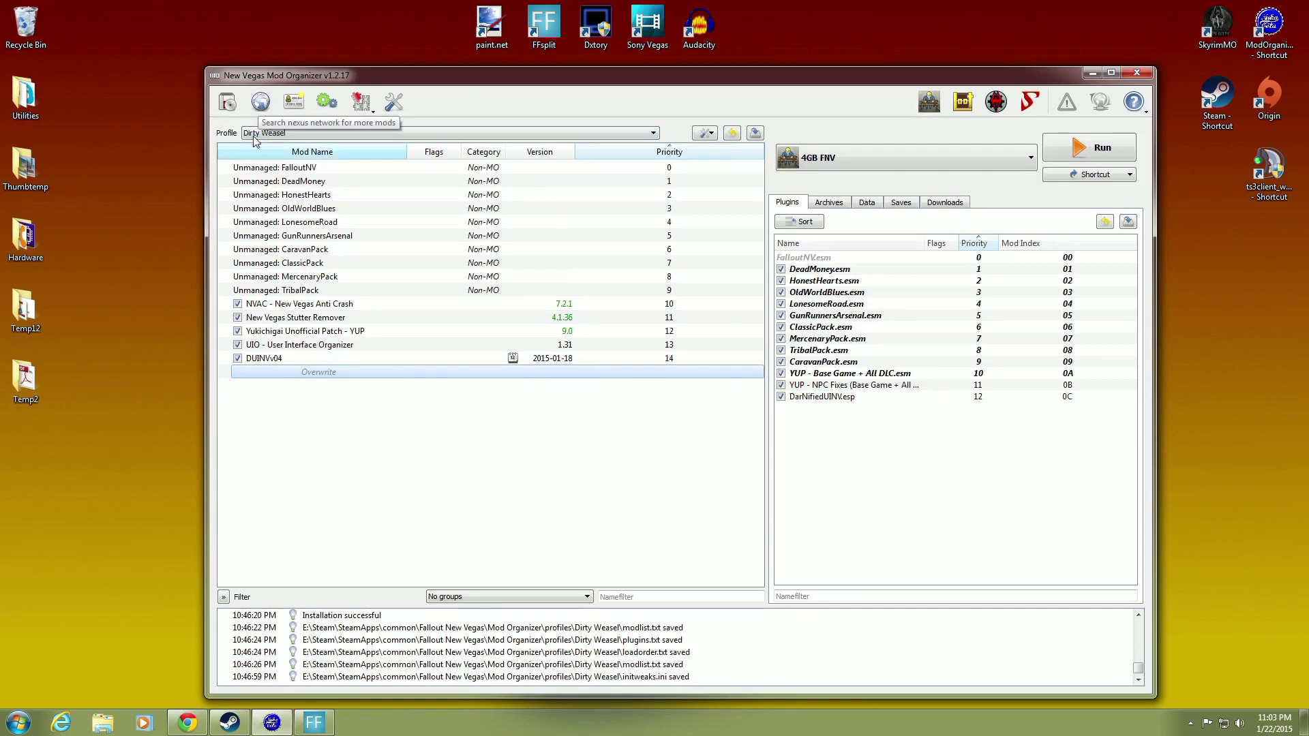
pyautogui.click(187, 722)
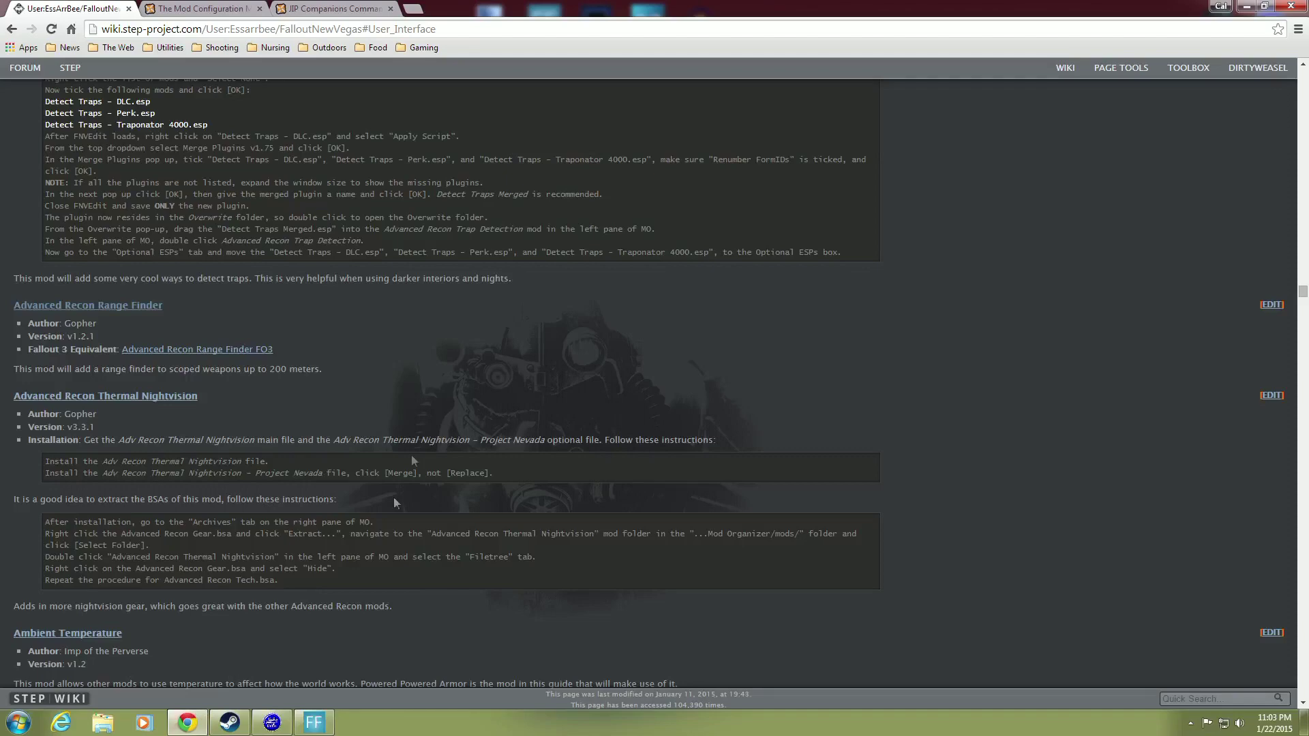
# Step: Review The Mod Configuration Menu page on Nexus Mods: description, mods using MCM, requirements, installation and compatibility
pyautogui.click(198, 9)
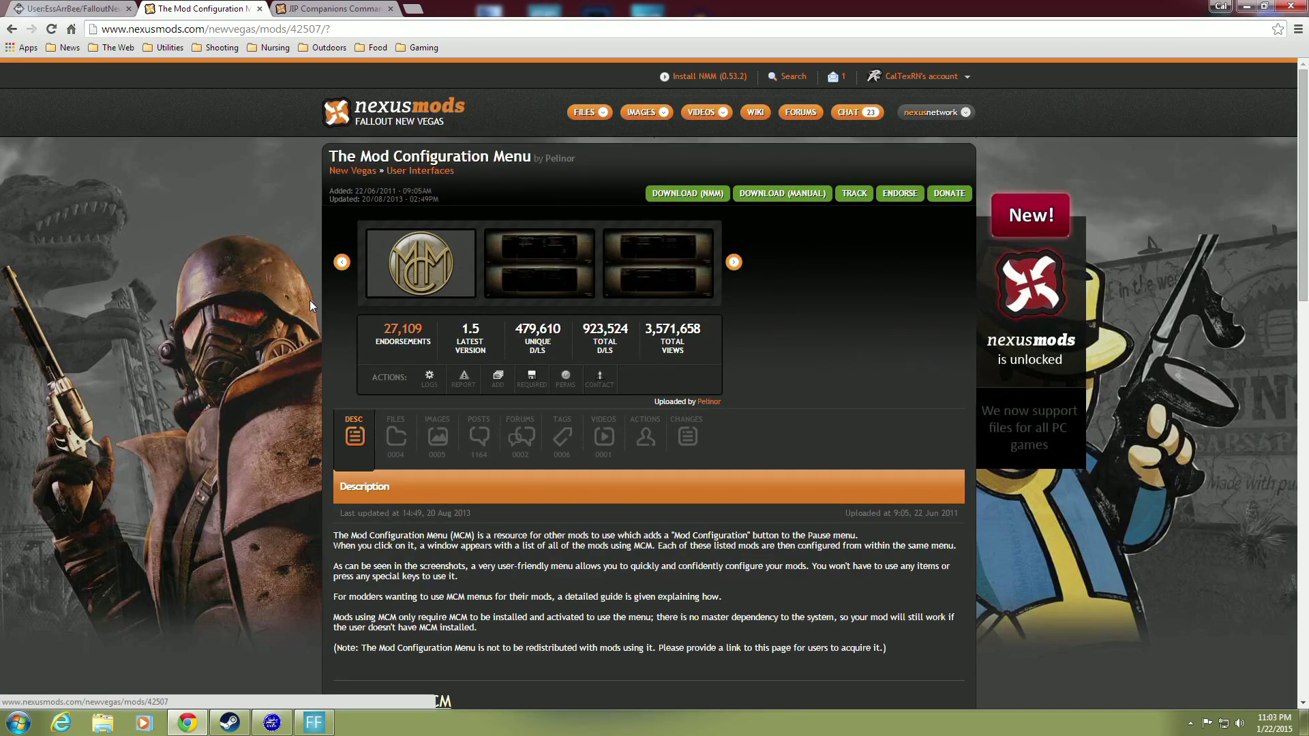
pyautogui.scroll(-3, 314, 309)
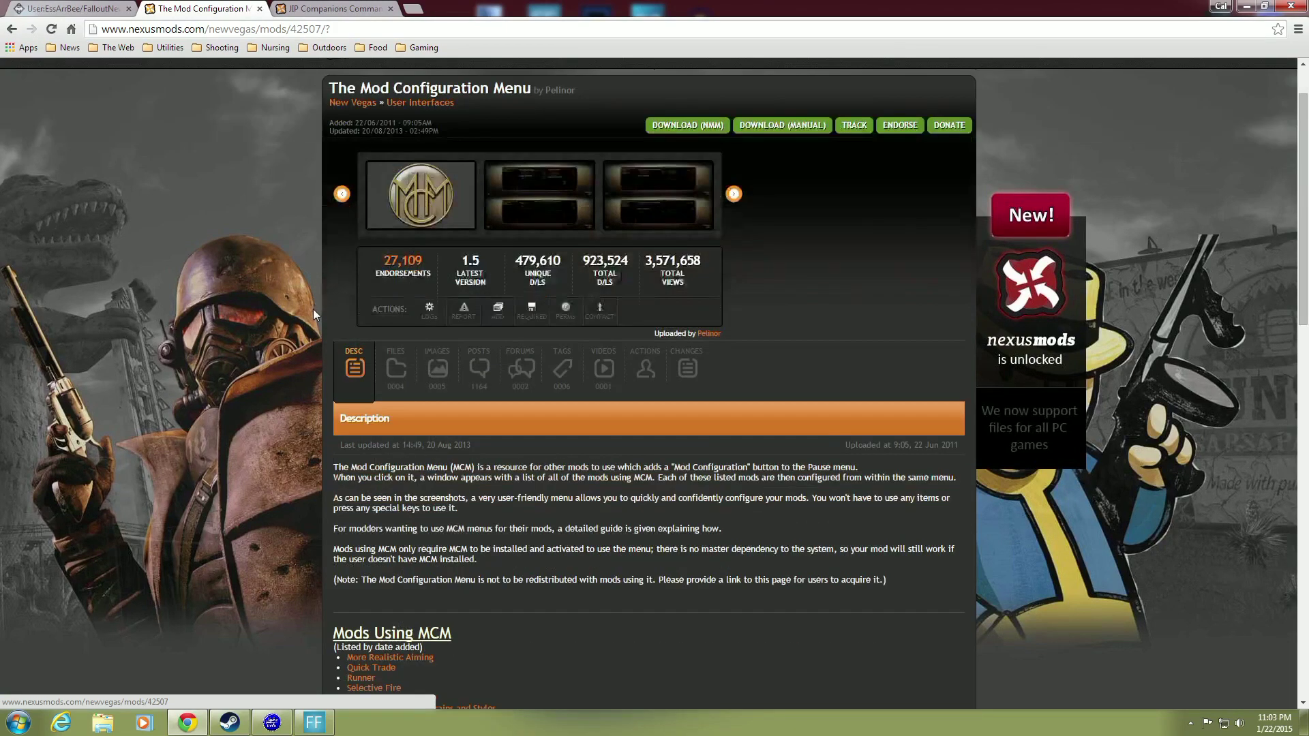
pyautogui.scroll(-1, 313, 310)
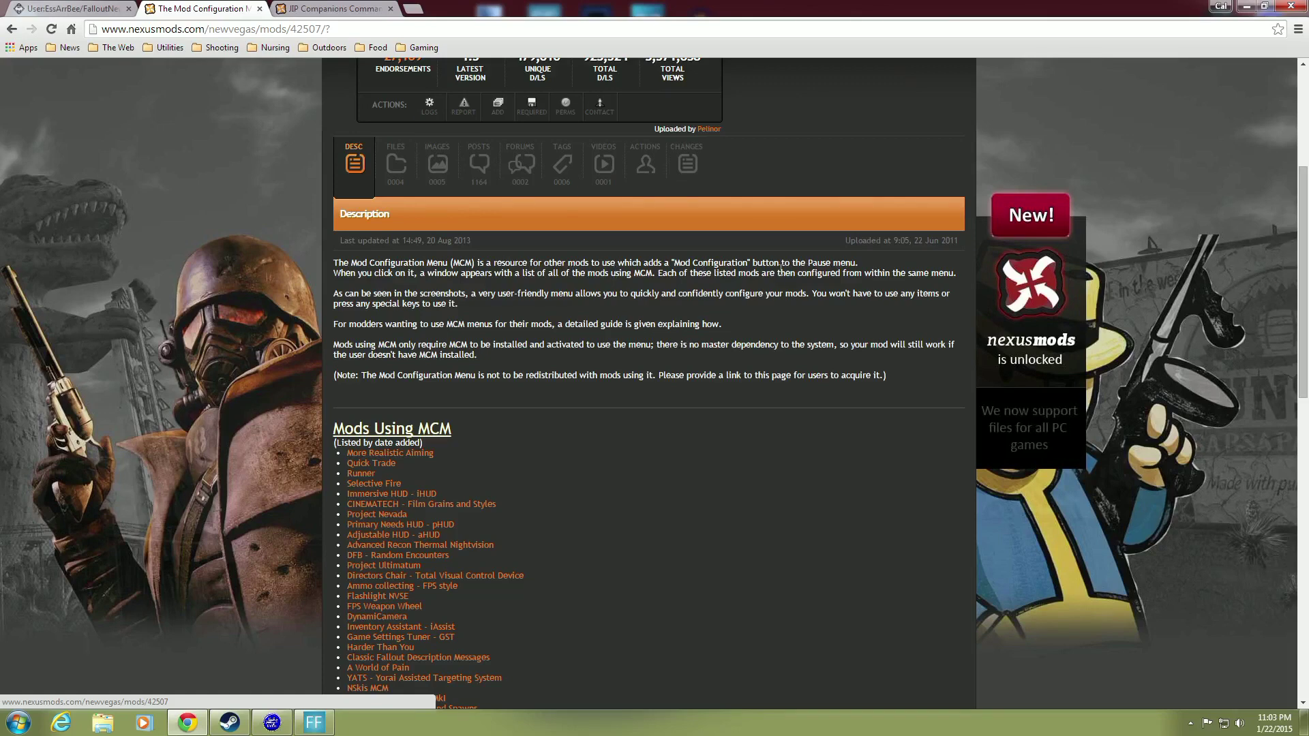
pyautogui.scroll(-3, 626, 277)
pyautogui.scroll(-1, 555, 255)
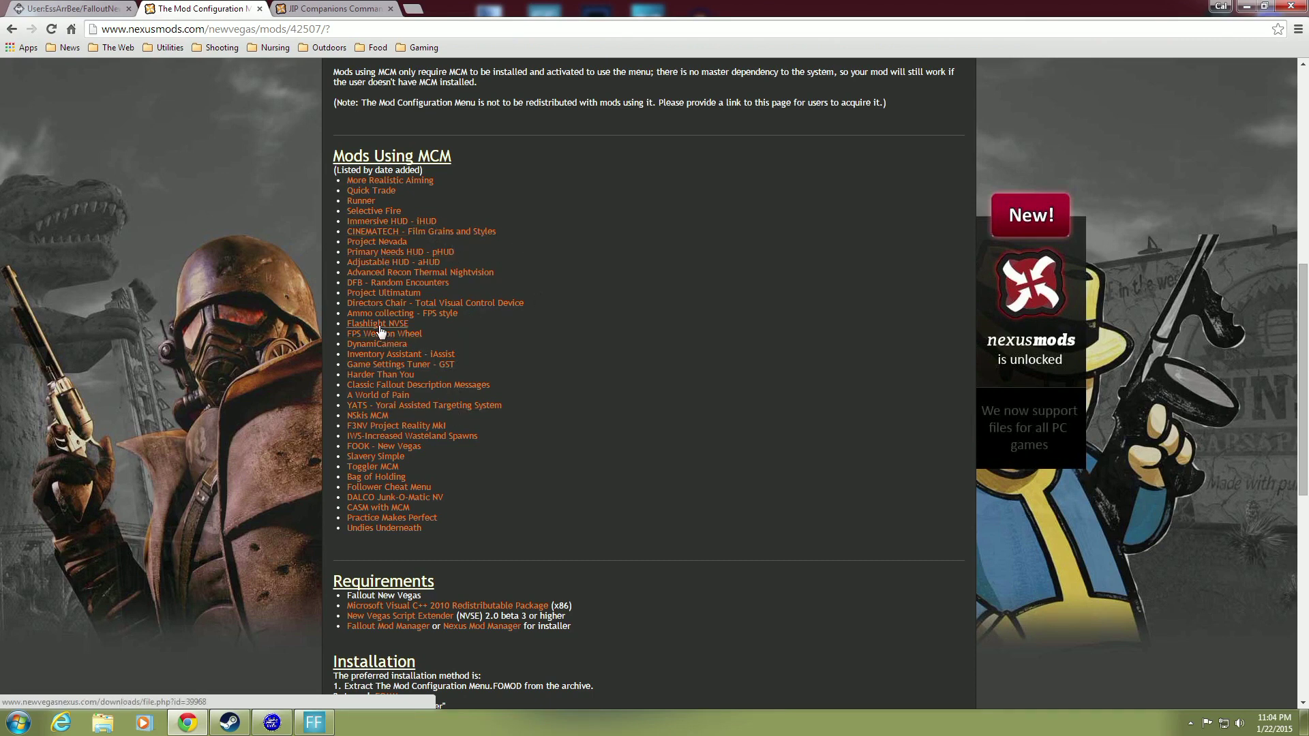
pyautogui.scroll(-3, 550, 344)
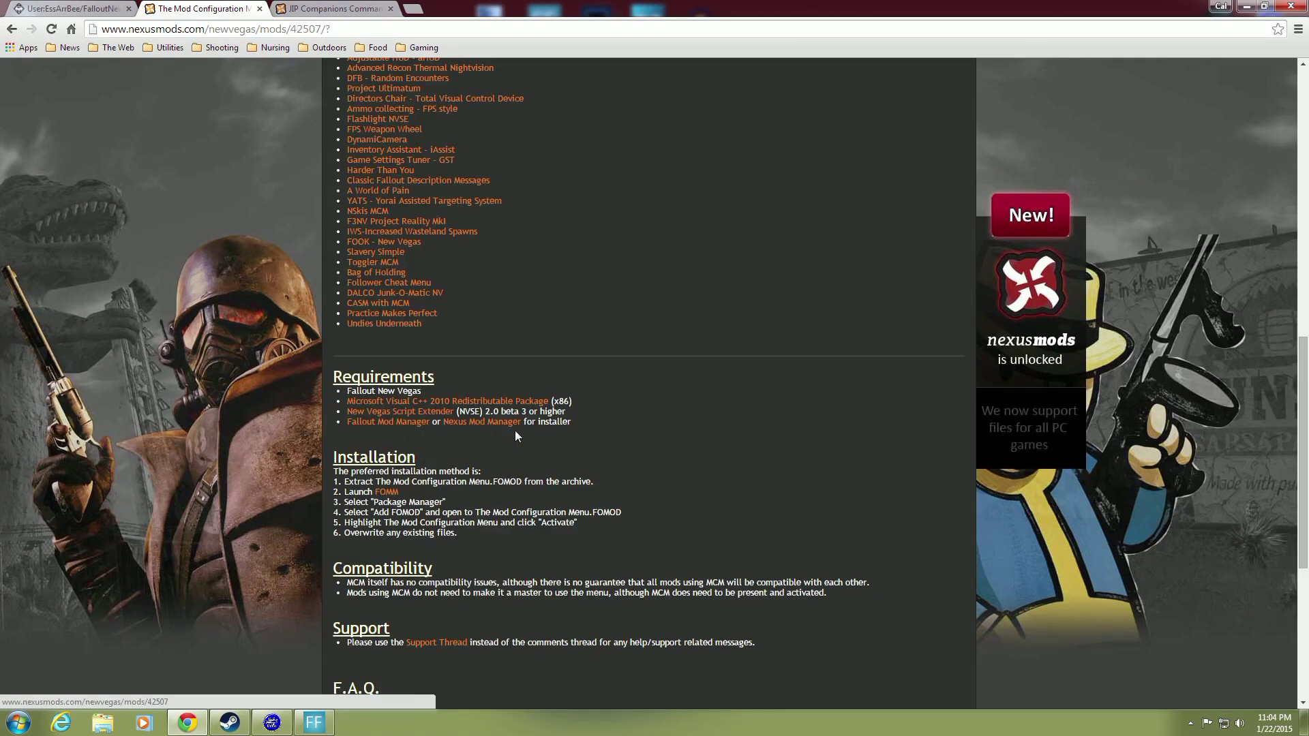
pyautogui.scroll(-1, 515, 431)
pyautogui.scroll(4, 515, 432)
pyautogui.scroll(1, 514, 431)
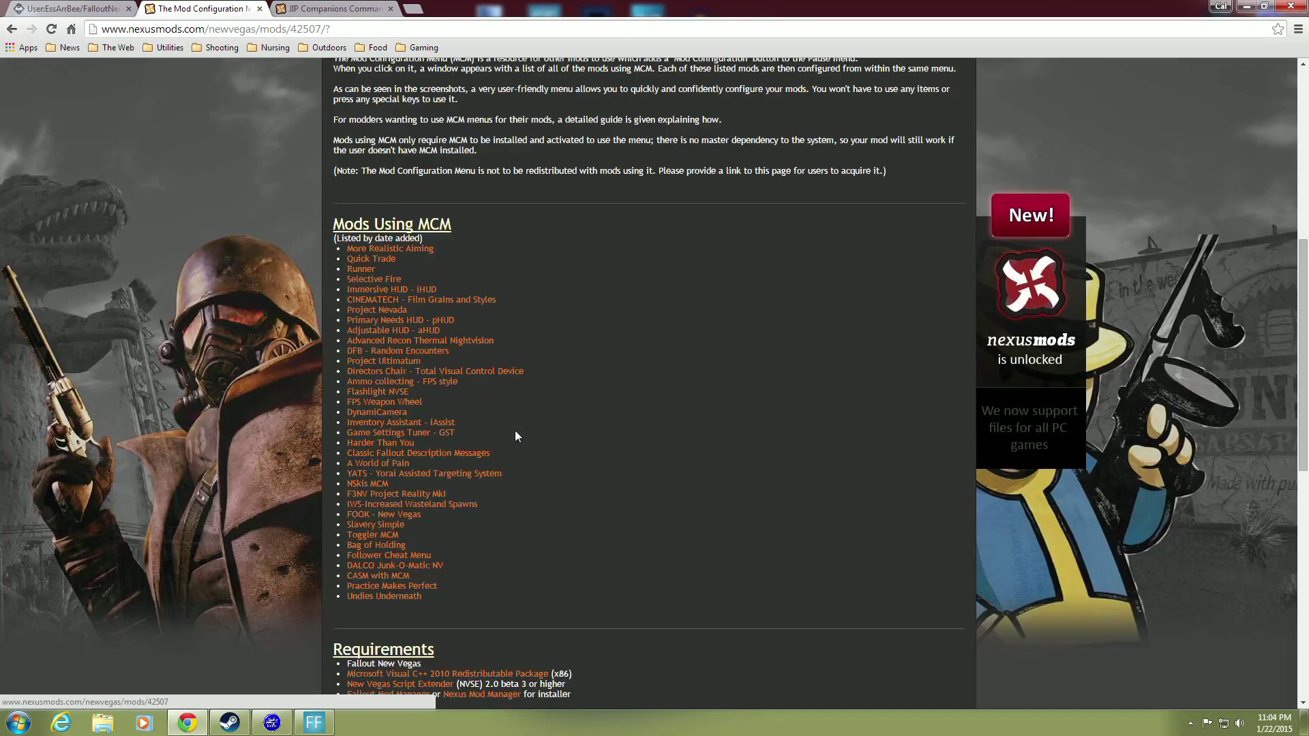
pyautogui.scroll(-6, 514, 431)
pyautogui.scroll(15, 506, 435)
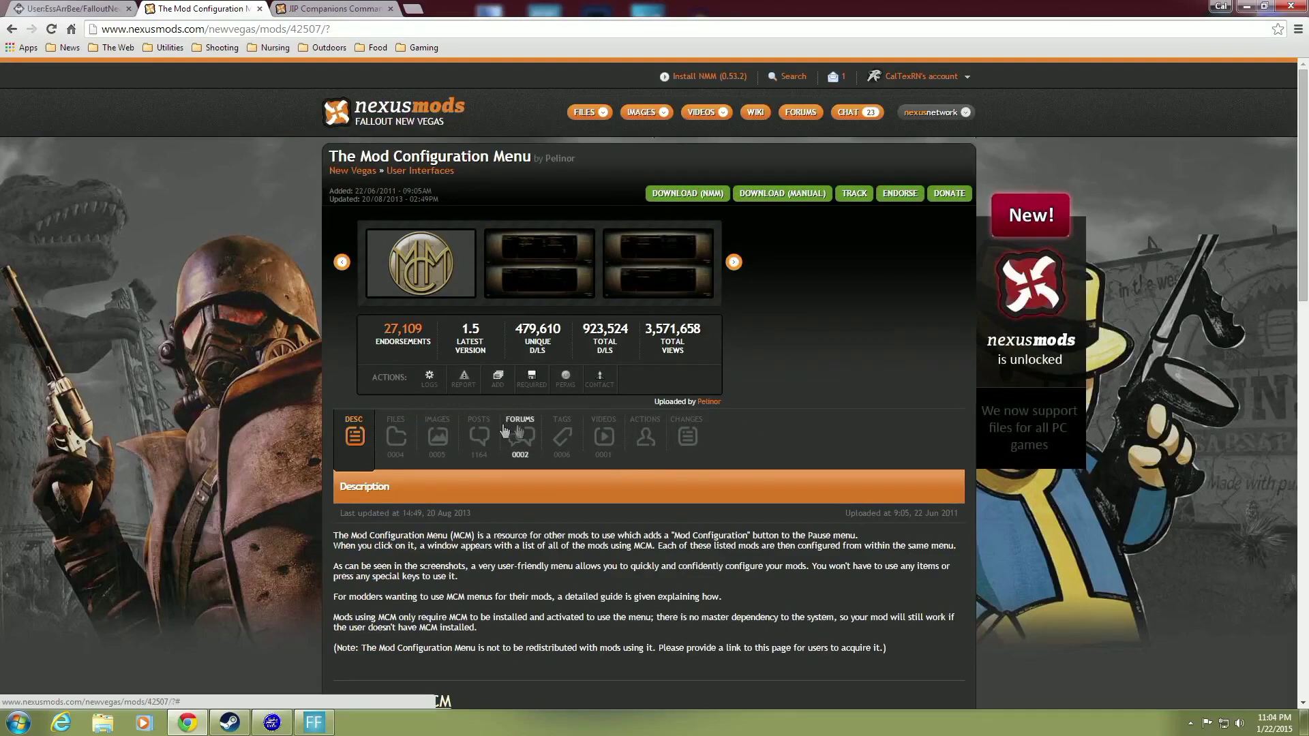
# Step: Show the downloadable files of The Mod Configuration Menu on Nexus Mods, with its main file and the MCM BugFix 2 update
pyautogui.click(1245, 6)
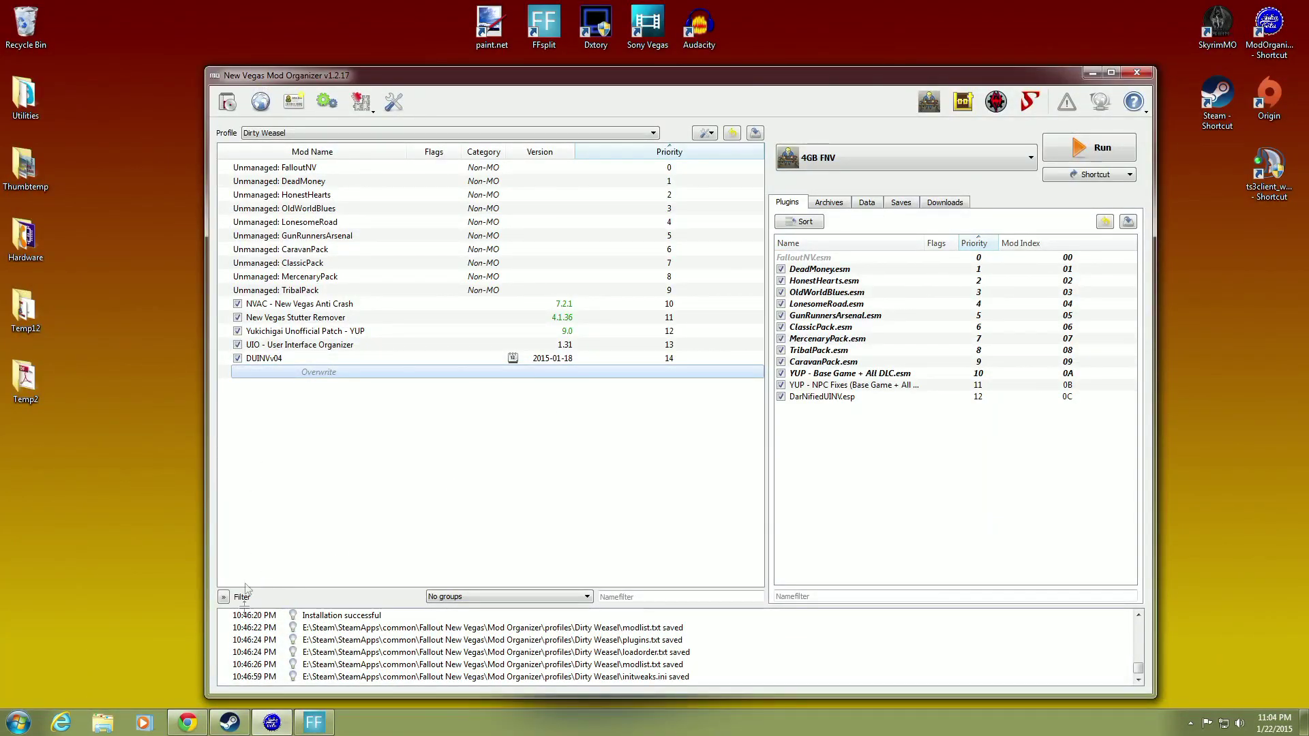
pyautogui.click(188, 722)
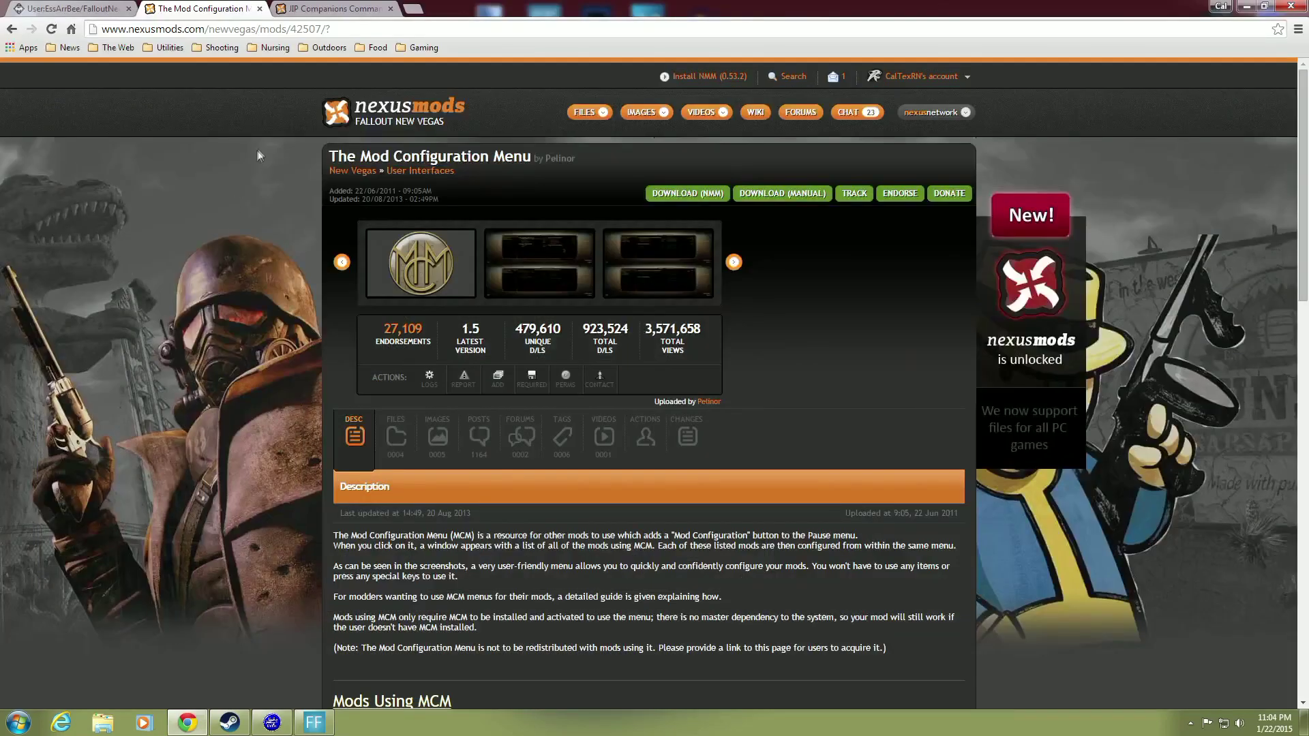
pyautogui.click(394, 440)
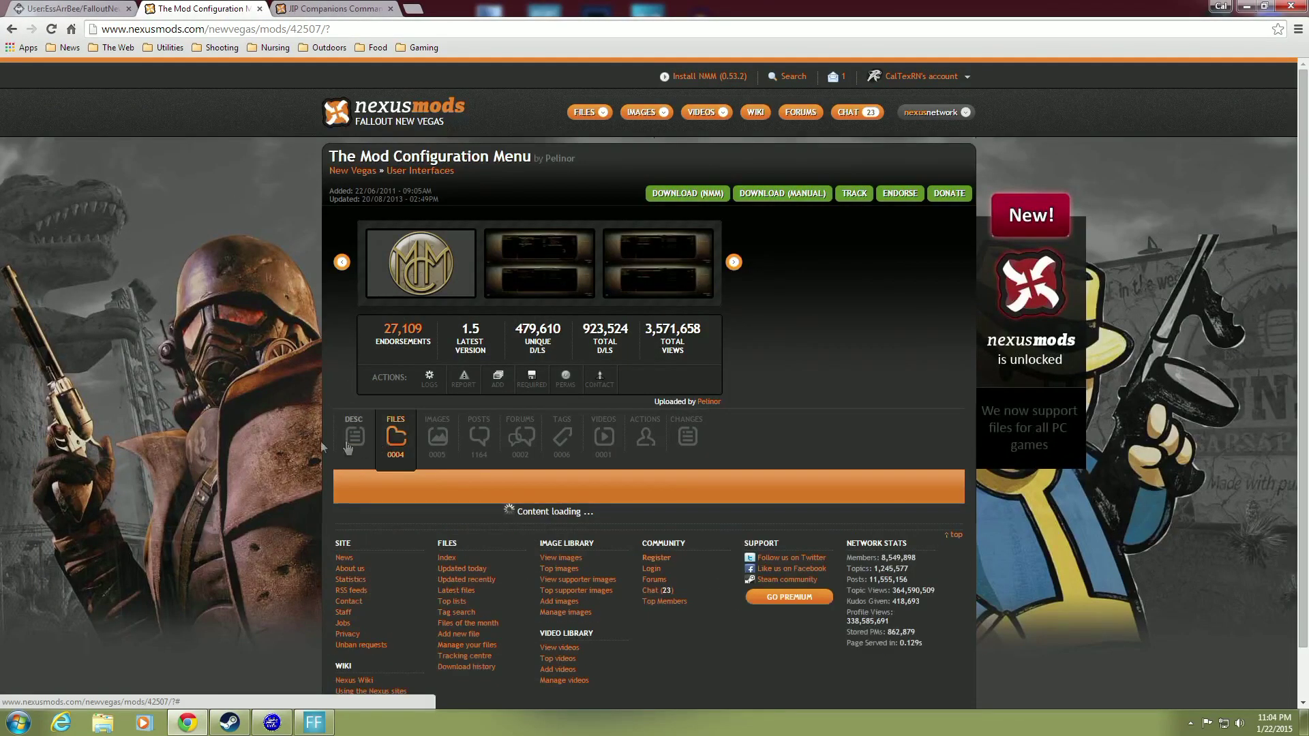
pyautogui.scroll(-5, 289, 415)
pyautogui.scroll(1, 289, 418)
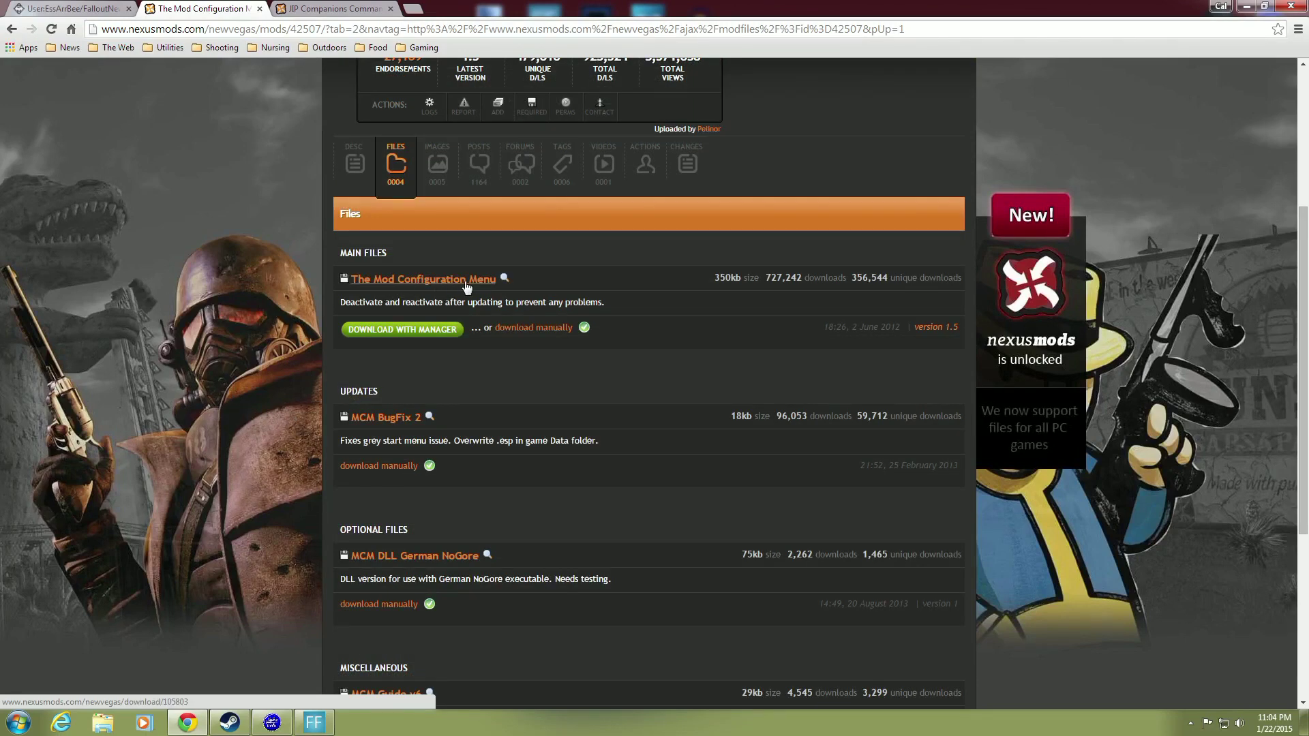
# Step: Download The Mod Configuration Menu main file into Mod Organizer and check it in the list of downloads
pyautogui.click(400, 330)
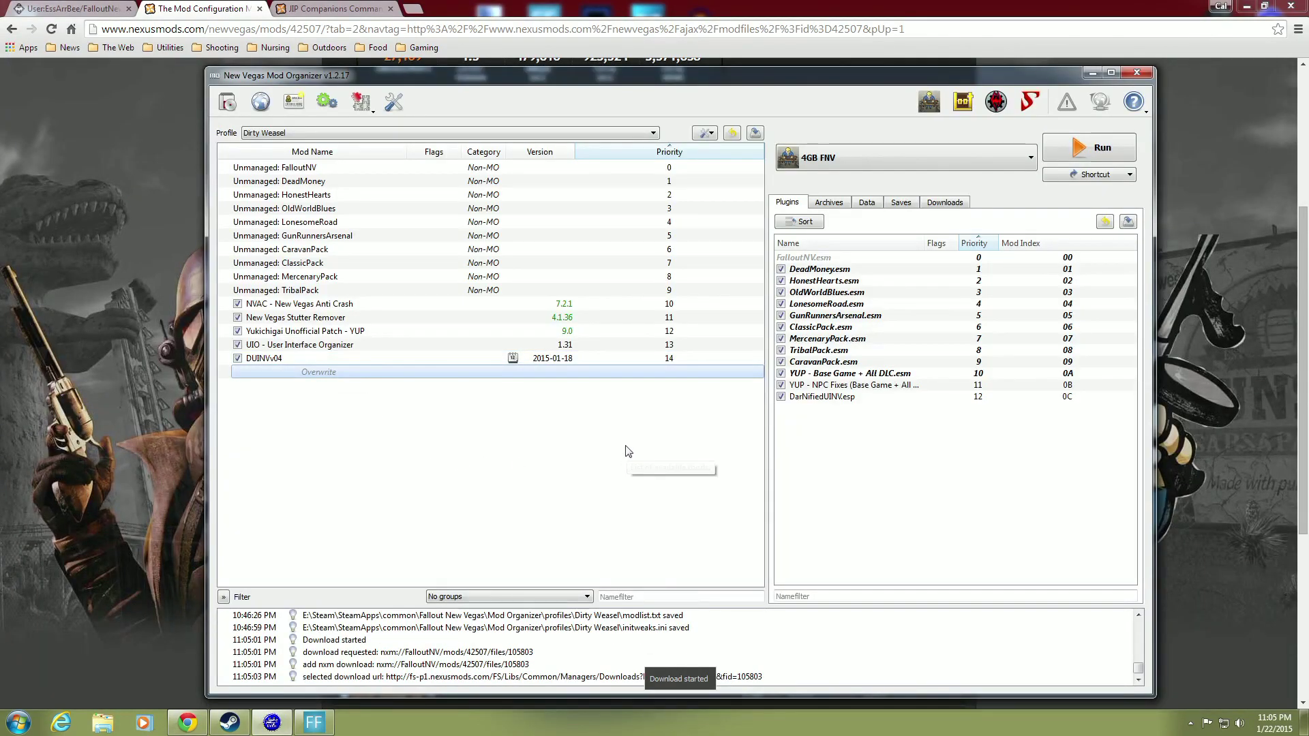
pyautogui.click(940, 207)
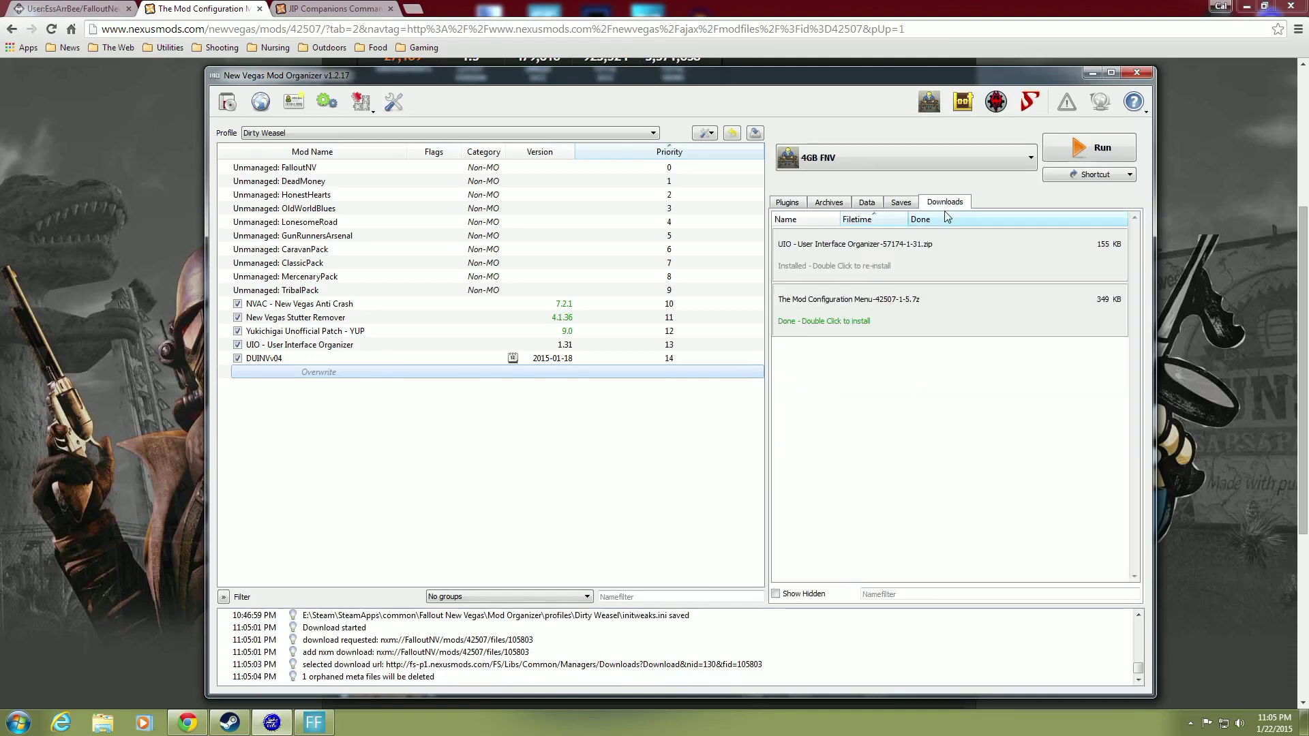
pyautogui.click(1093, 72)
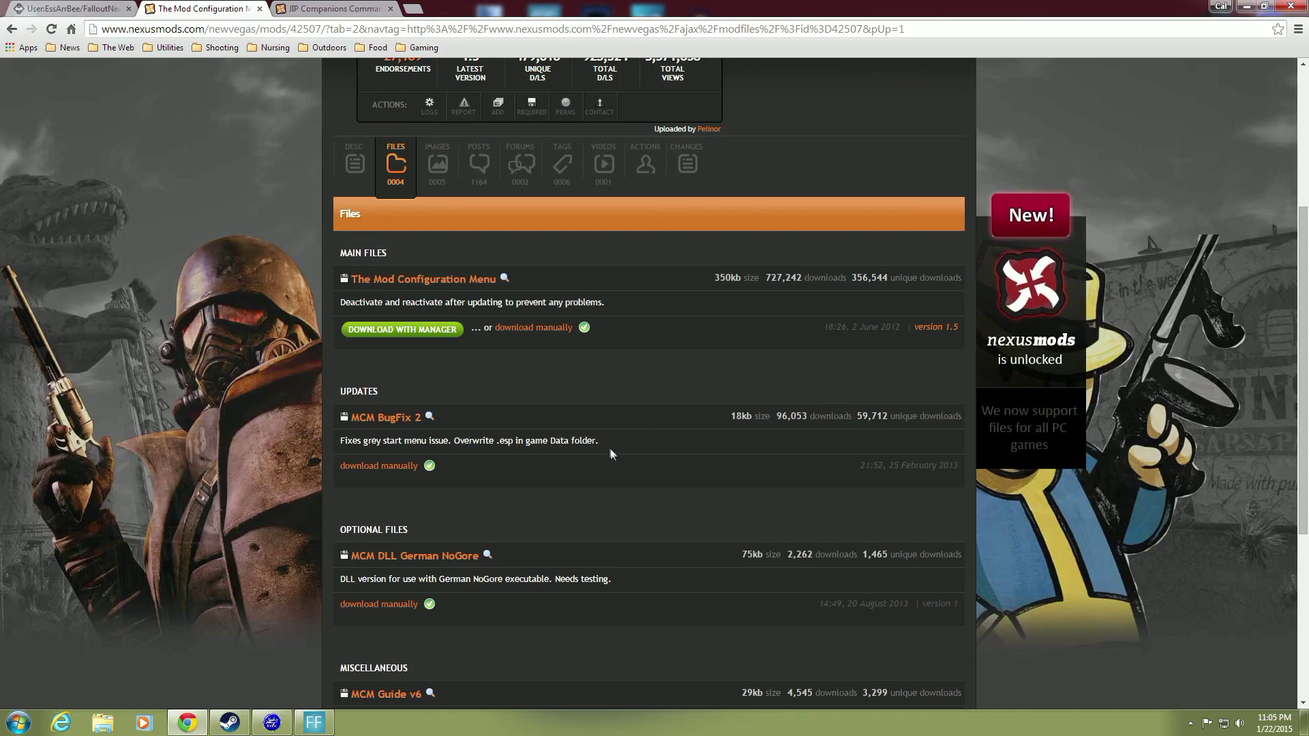
# Step: Download the MCM BugFix 2 update manually from Nexus Mods and minimize Chrome
pyautogui.click(373, 467)
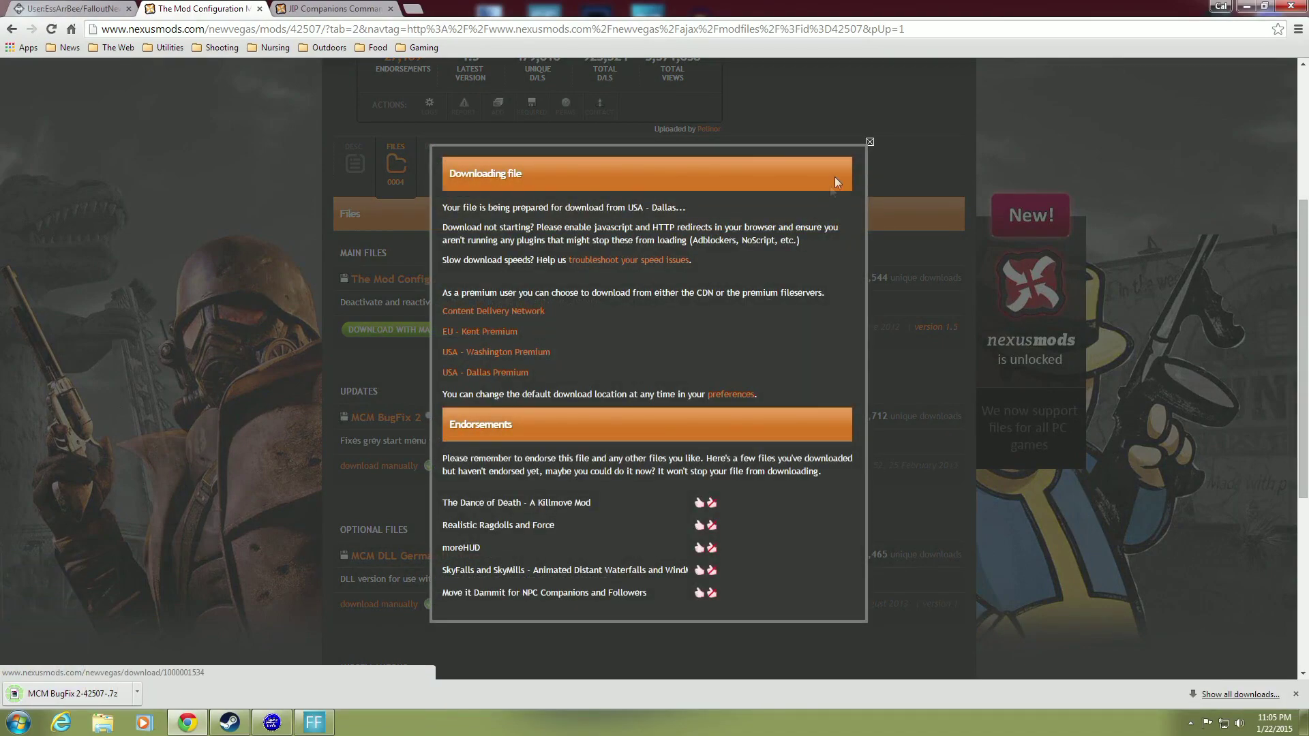
pyautogui.click(870, 141)
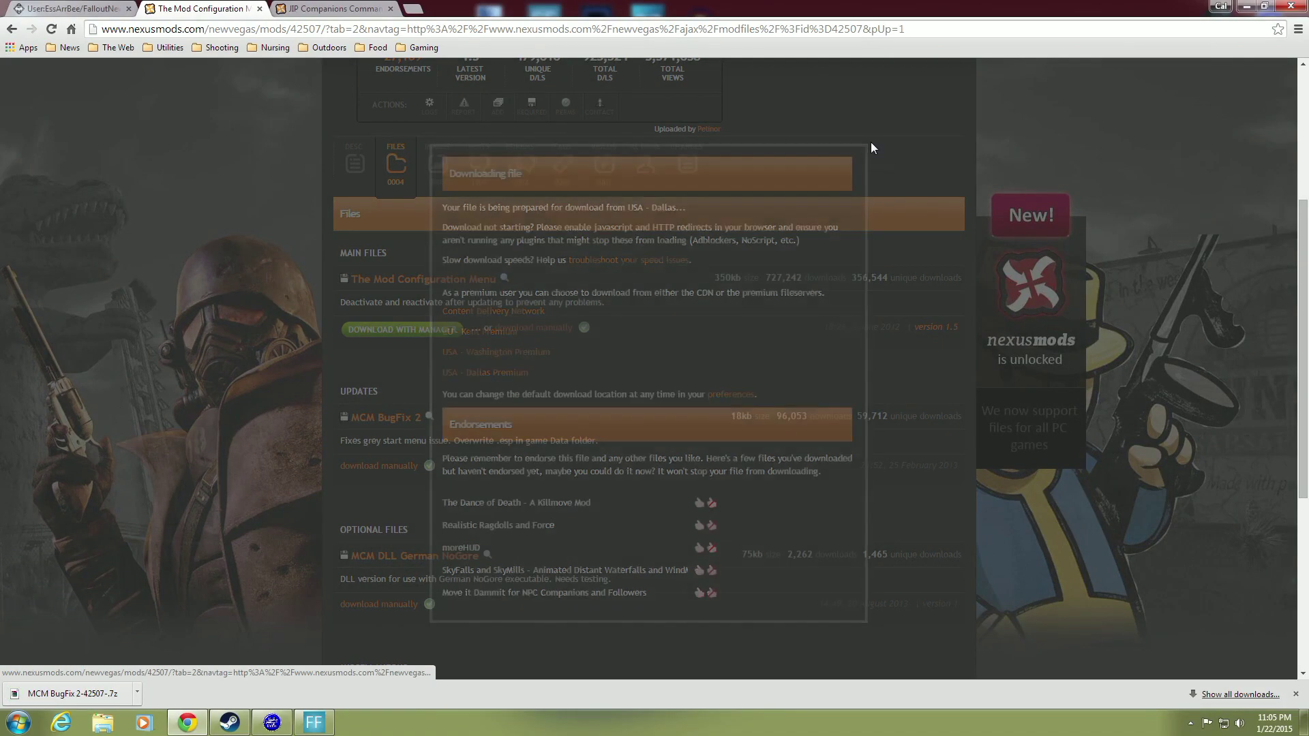
pyautogui.click(1245, 8)
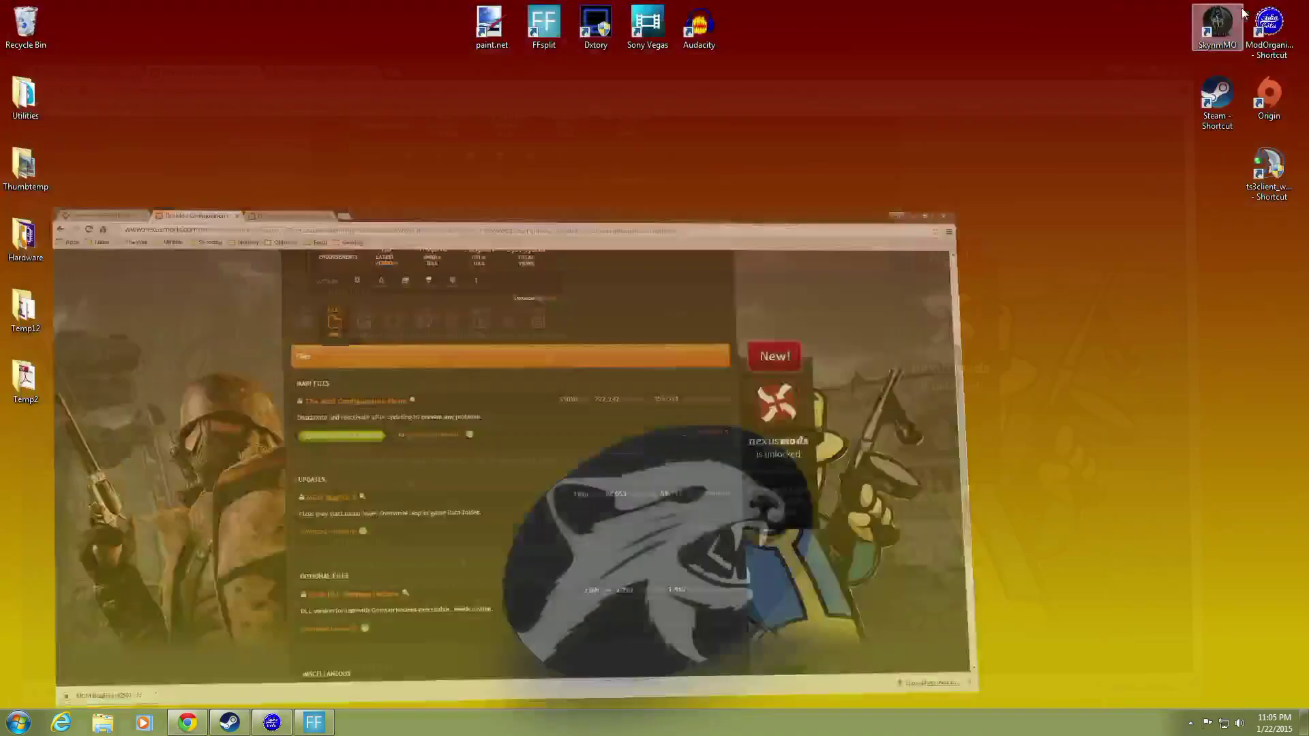
# Step: Move the MCM BugFix 2 archive from the Downloads folder to the desktop and close the folder window
pyautogui.click(102, 723)
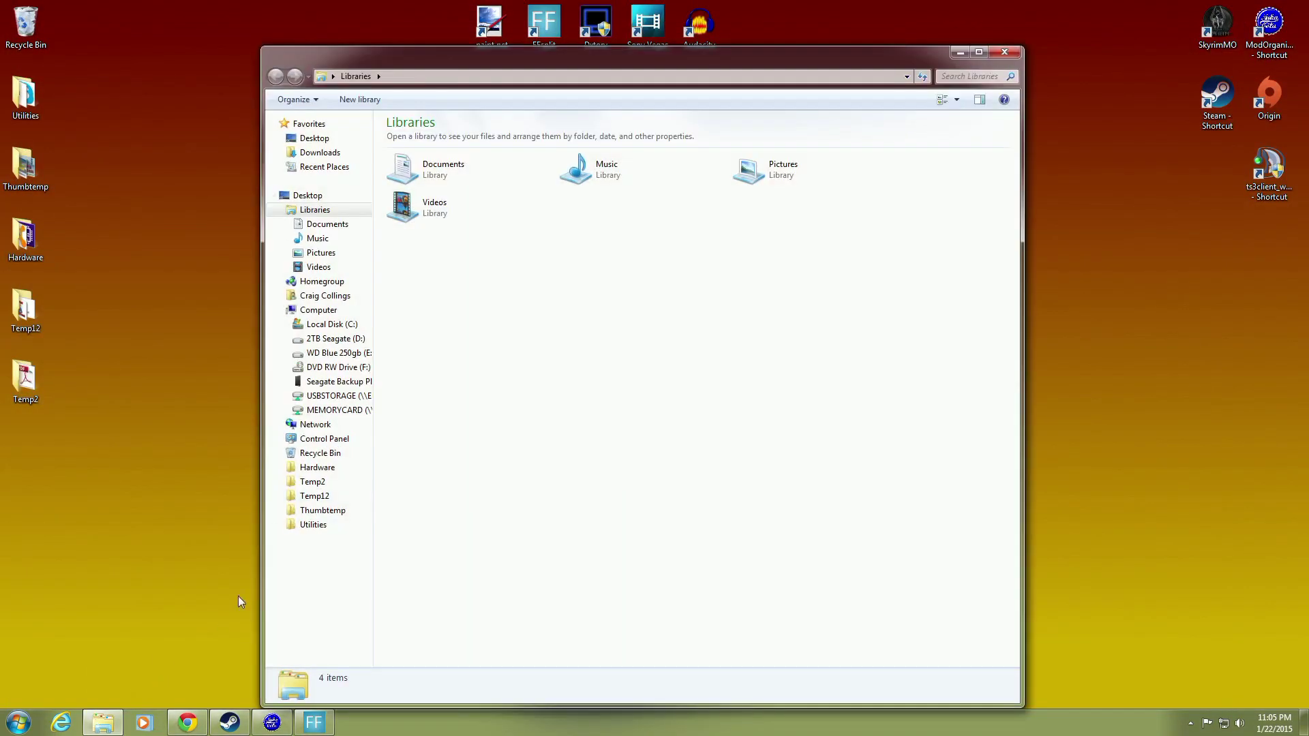
pyautogui.click(319, 152)
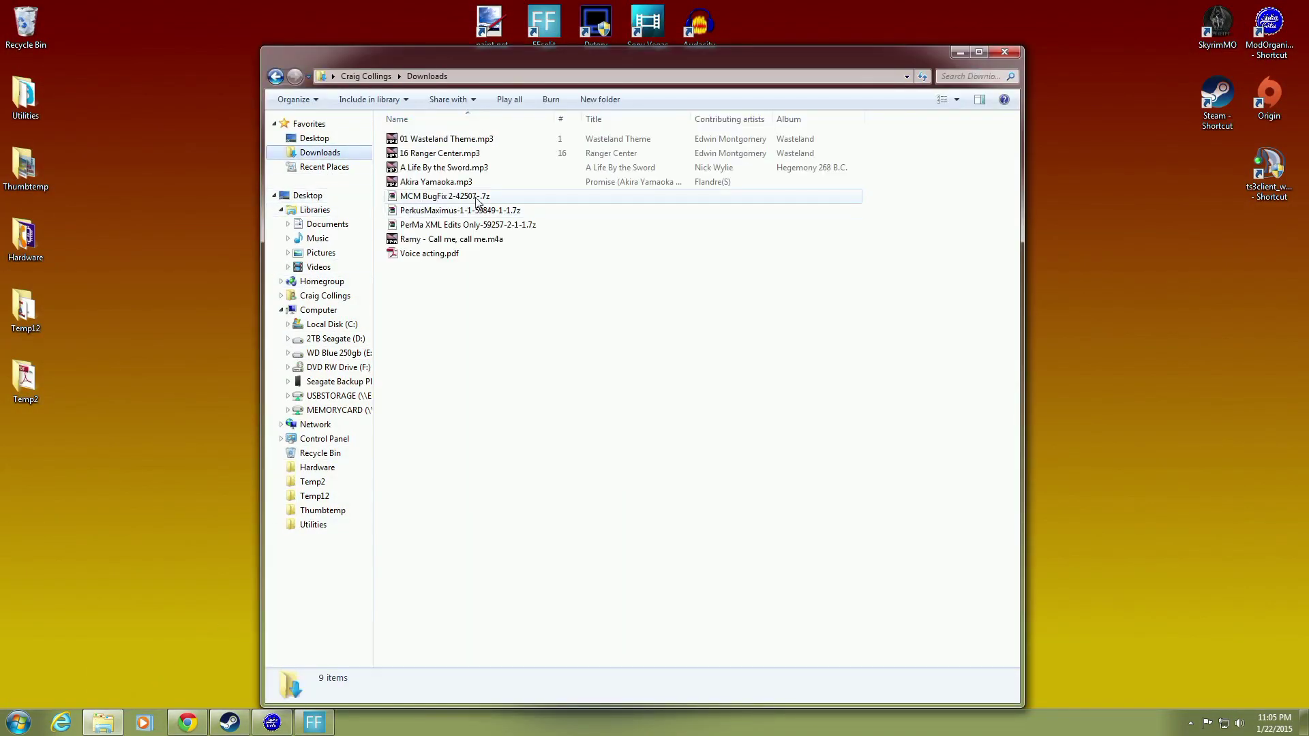
pyautogui.moveTo(478, 197); pyautogui.dragTo(231, 253)
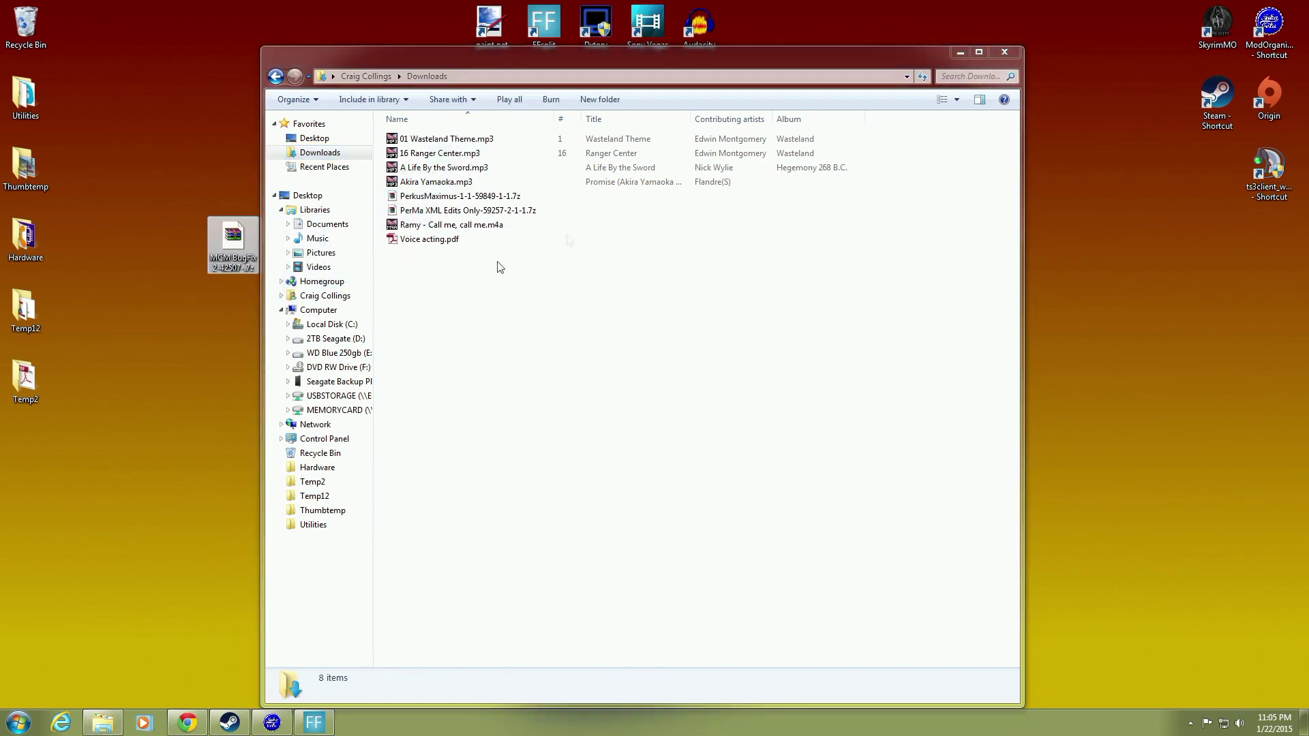
pyautogui.click(1002, 52)
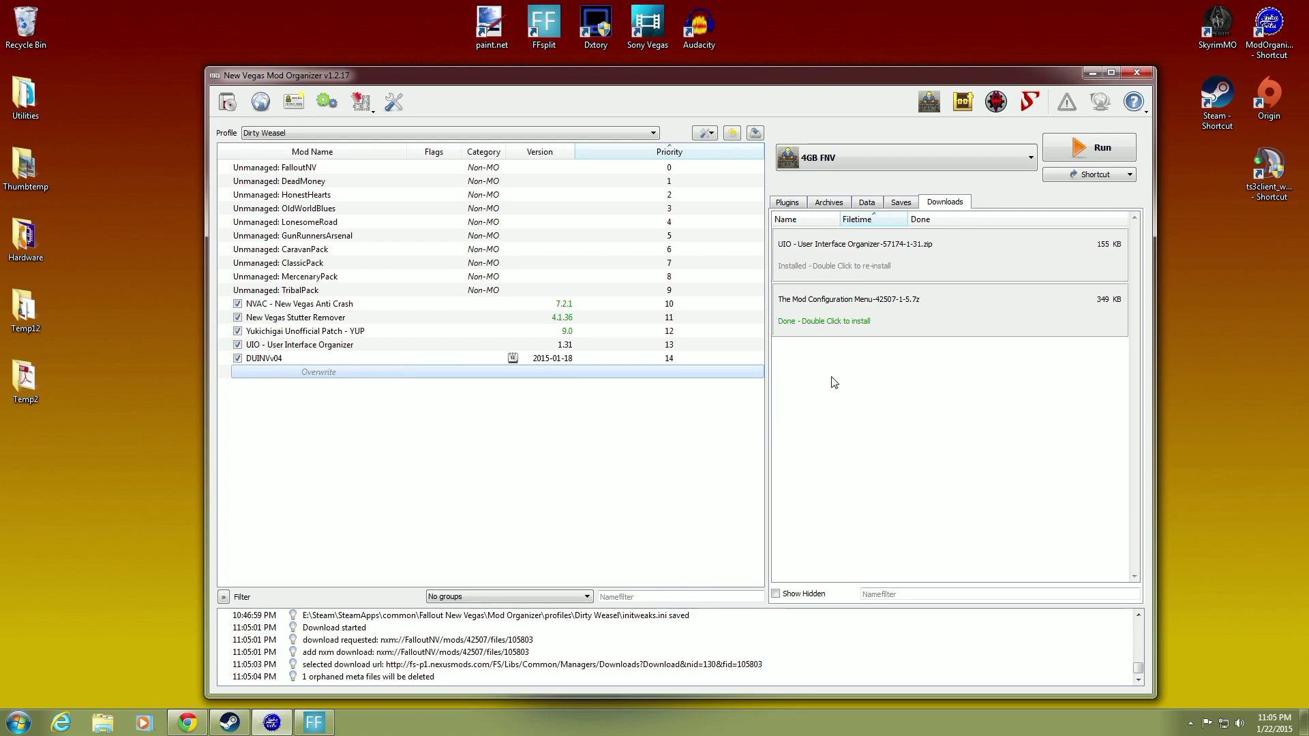
# Step: Install The Mod Configuration Menu from its downloaded archive in Mod Organizer and enable the mod
pyautogui.doubleClick(844, 322)
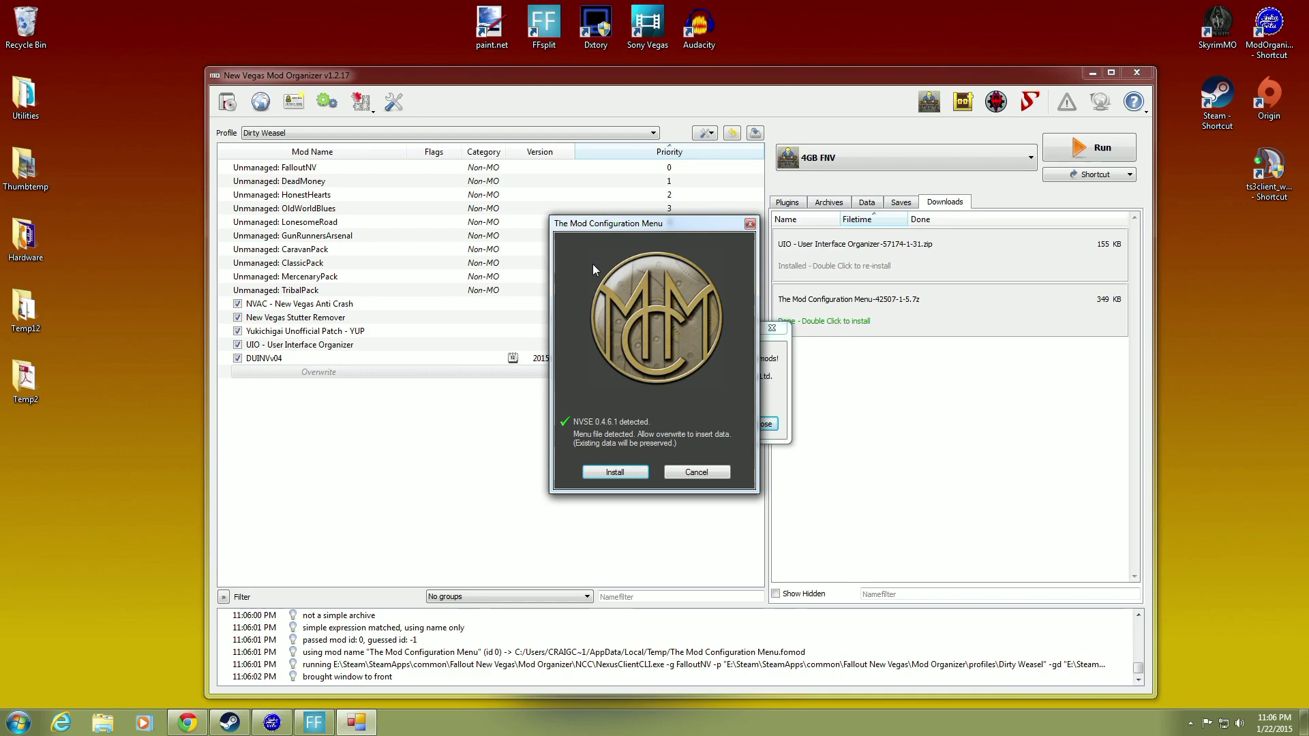
pyautogui.click(613, 473)
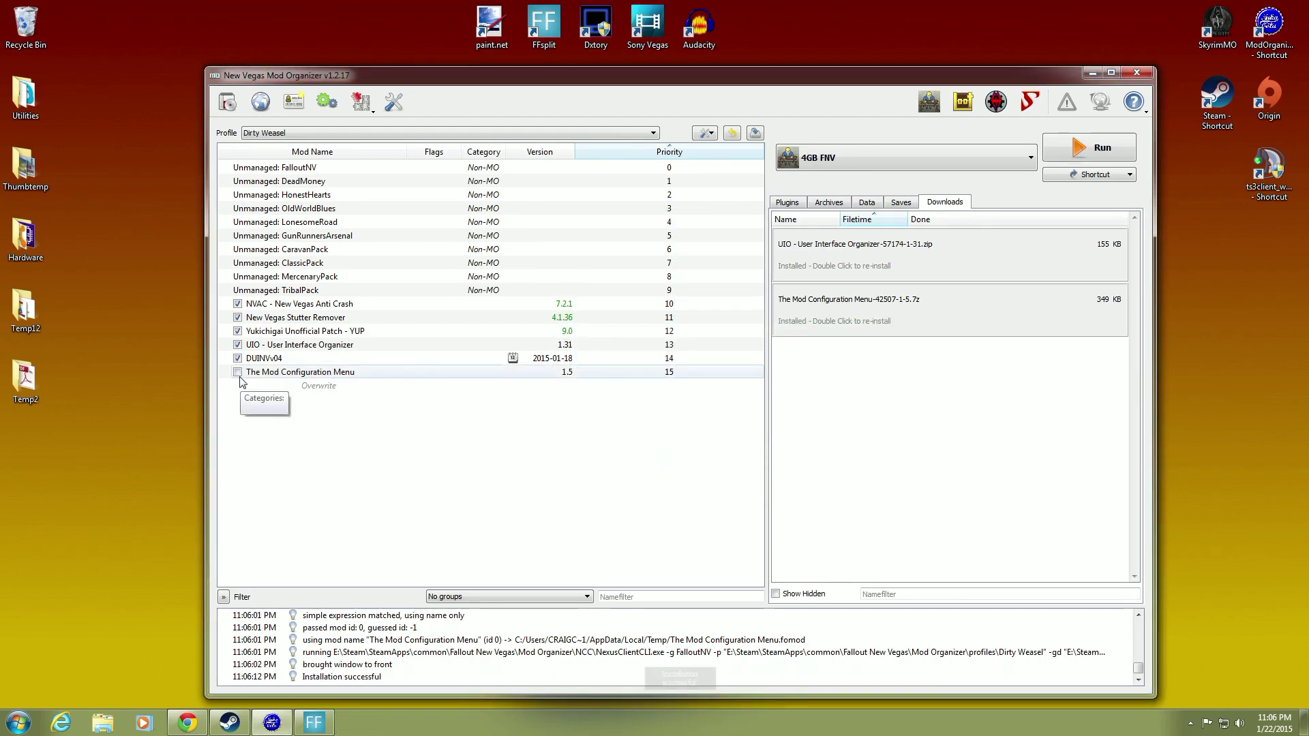
pyautogui.click(237, 372)
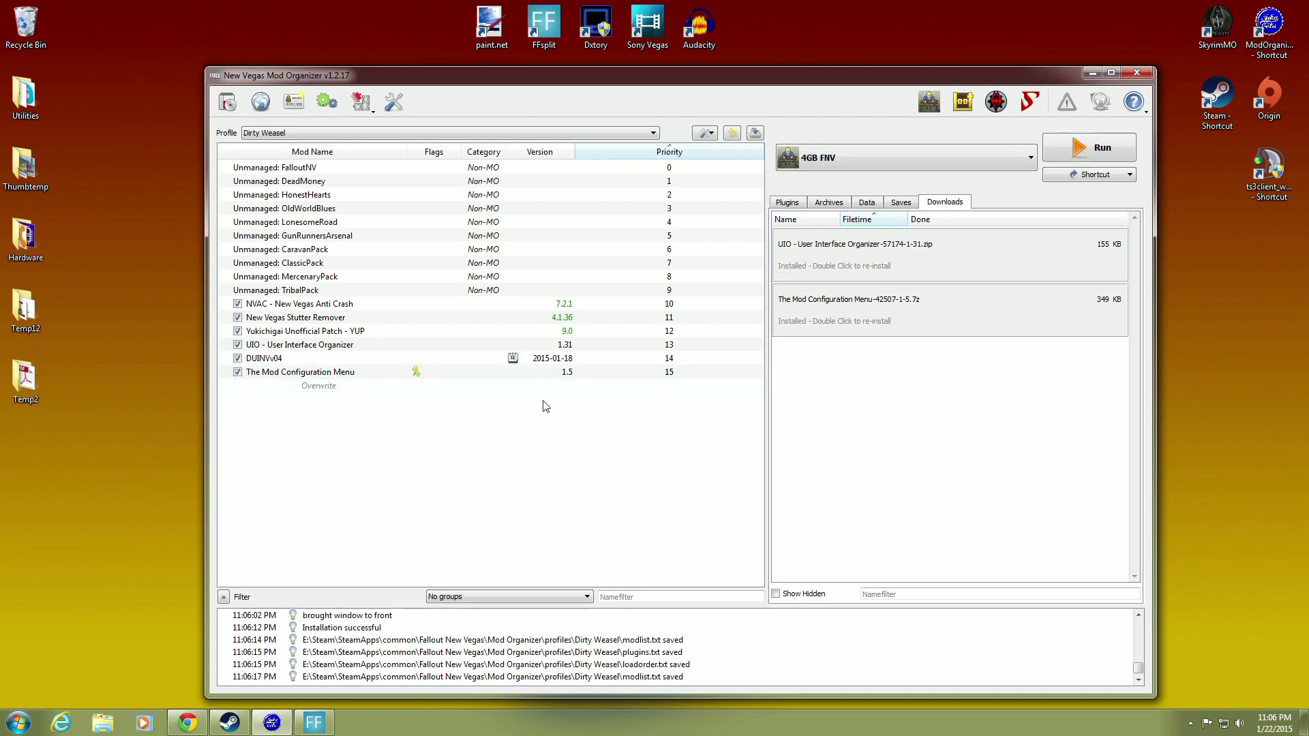
# Step: Start installing a mod from an archive and choose the MCM BugFix 2 archive on the desktop
pyautogui.moveTo(673, 83); pyautogui.dragTo(763, 85)
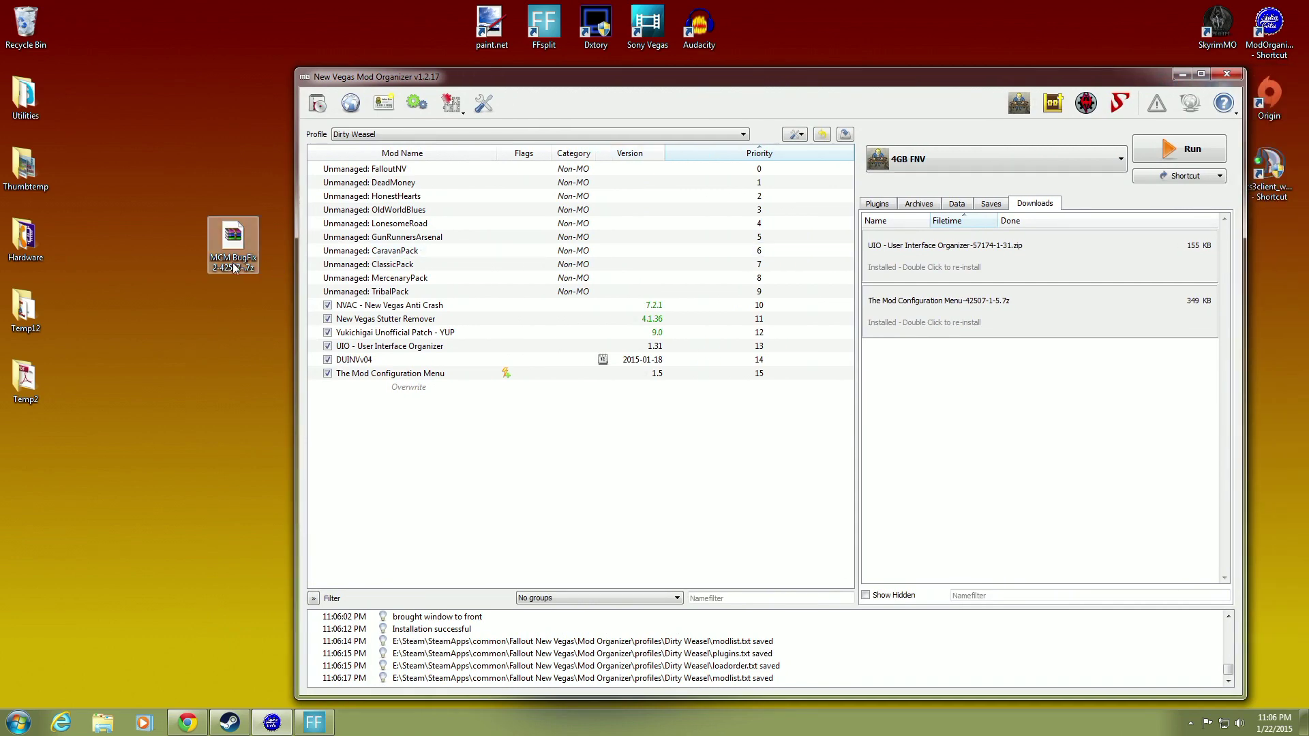
pyautogui.click(324, 111)
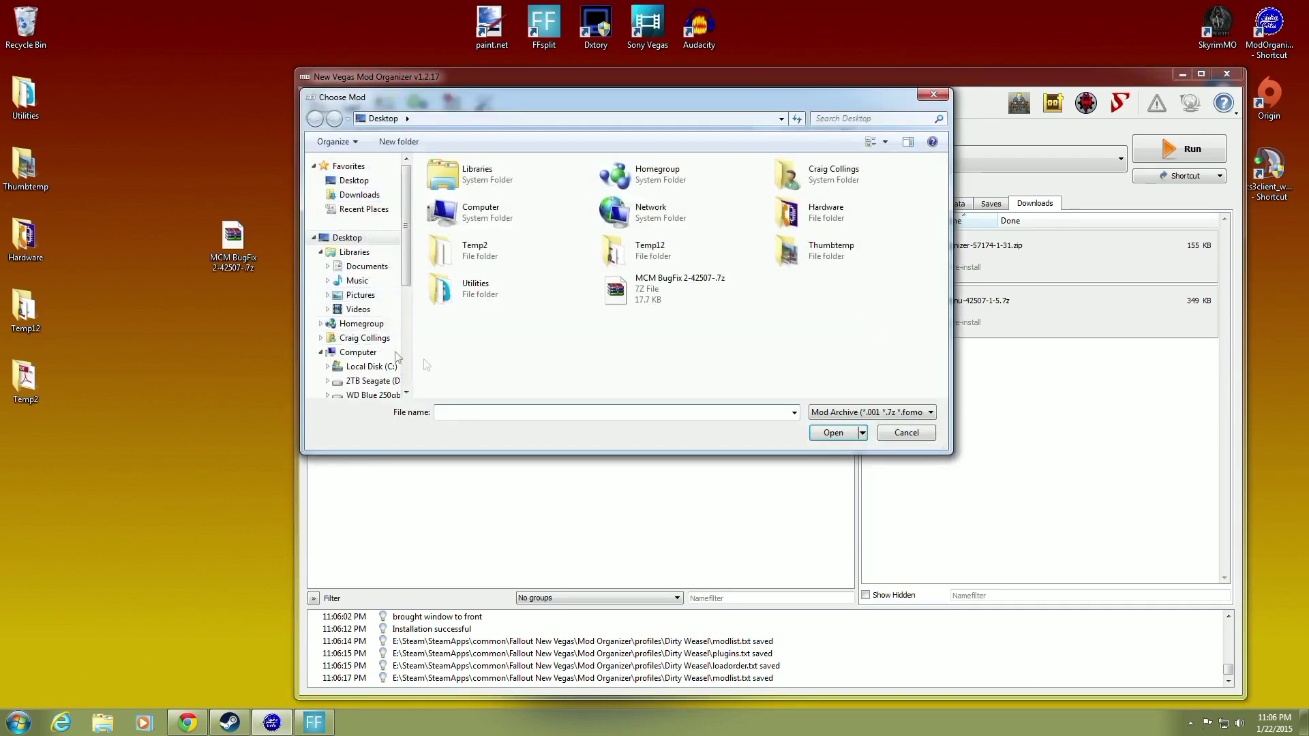
pyautogui.click(603, 295)
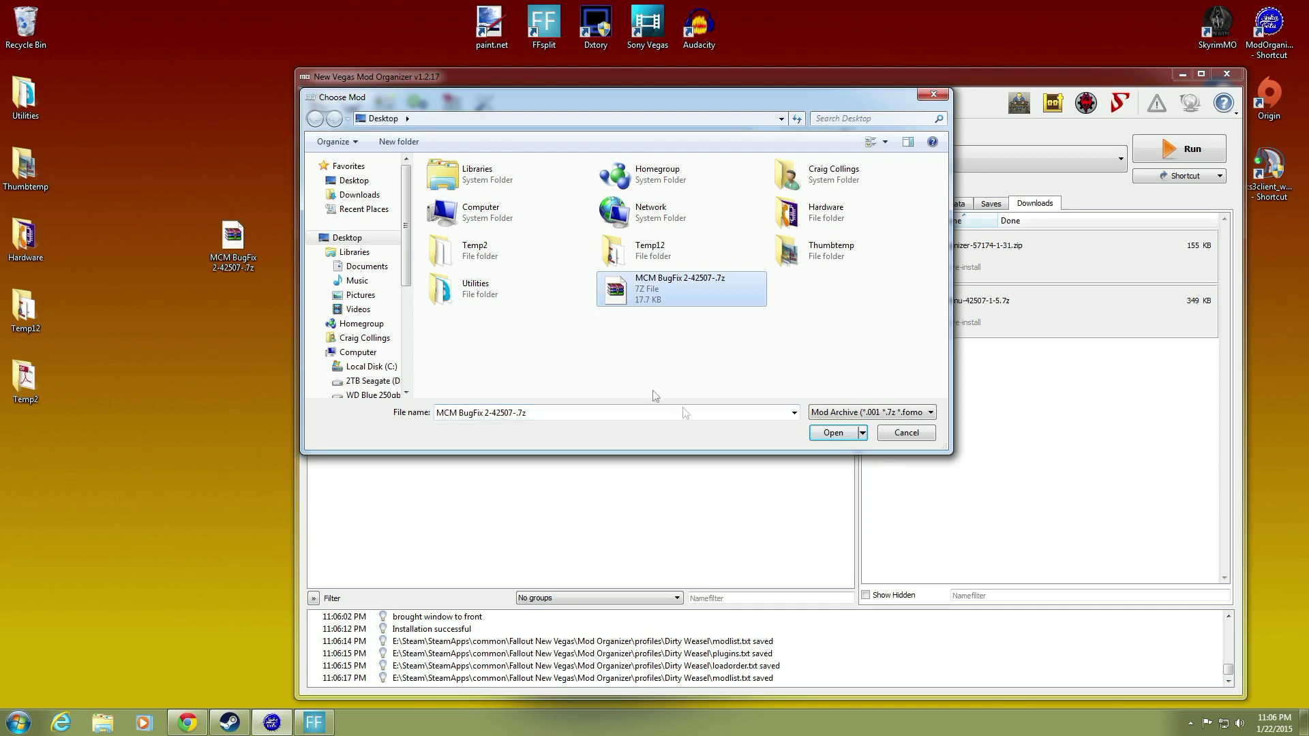
pyautogui.click(817, 435)
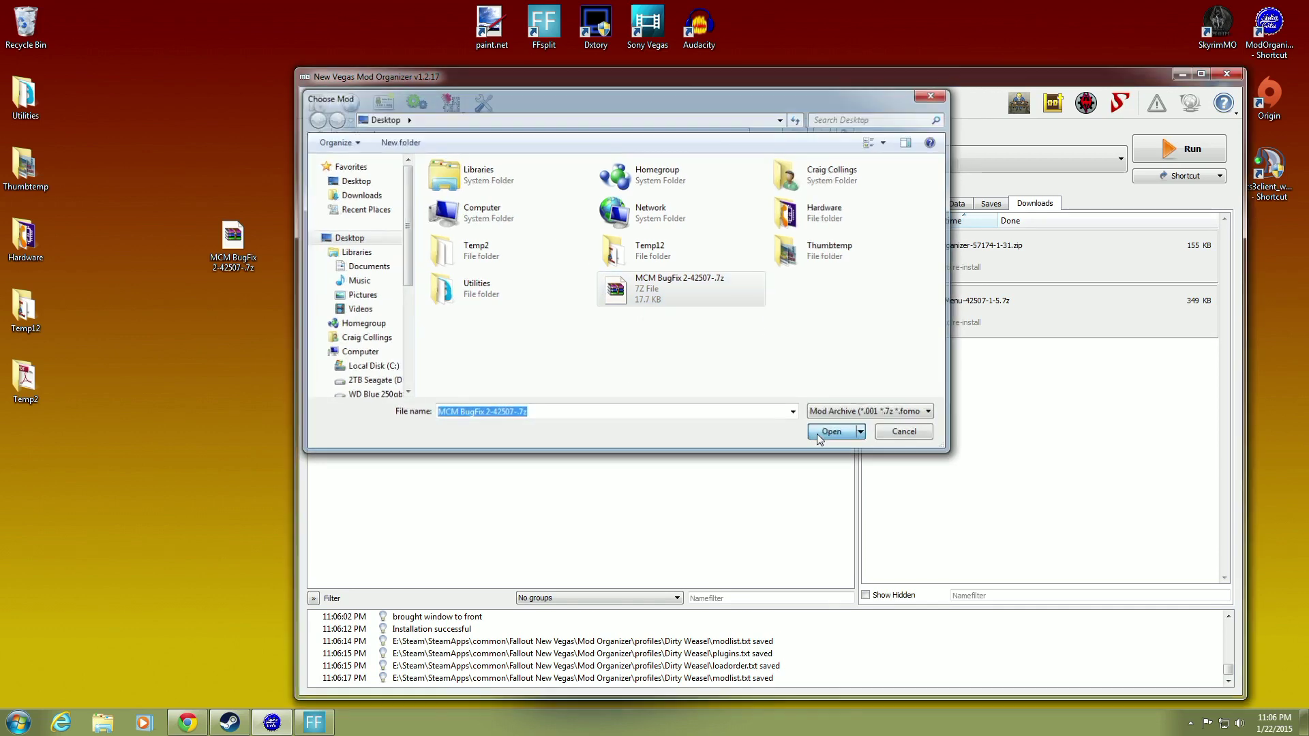
# Step: Name the bugfix install "The Mod Configuration Menu", install it manually and merge it with the existing mod
pyautogui.moveTo(797, 382); pyautogui.dragTo(719, 382)
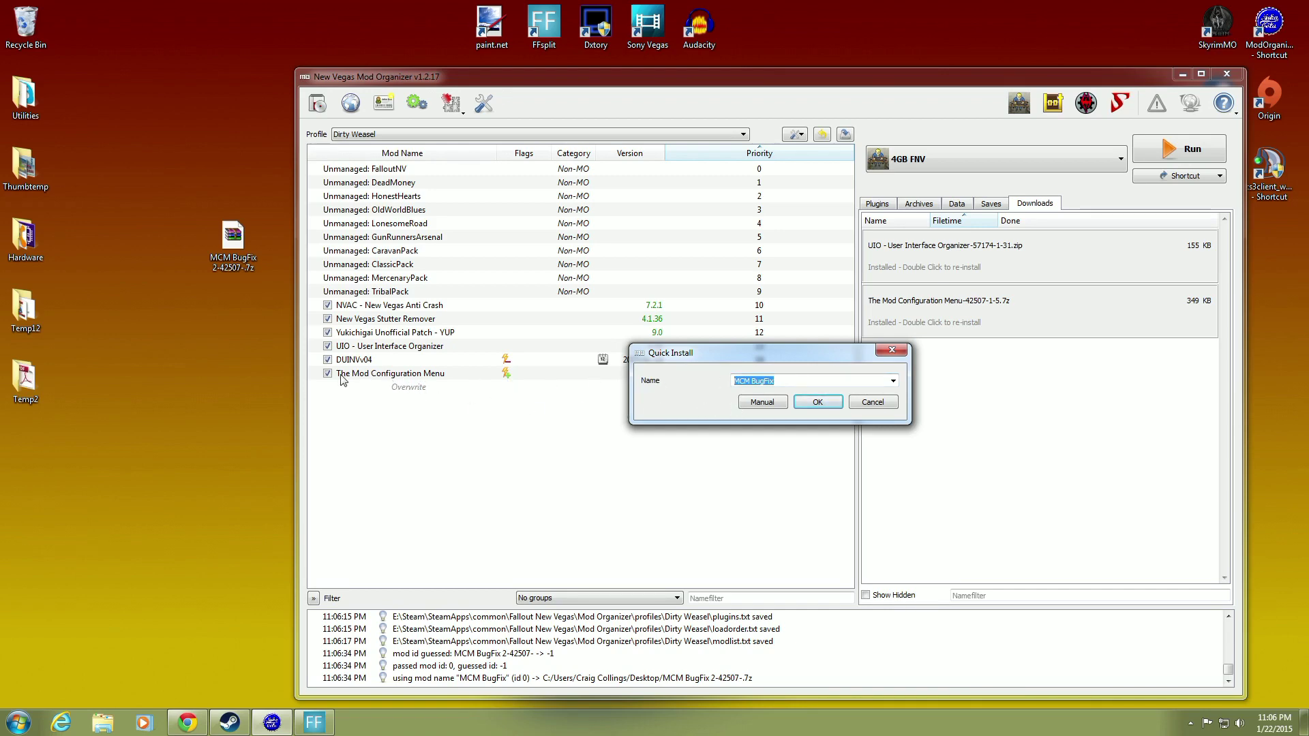
pyautogui.write('T')
pyautogui.write('Mod Configuration Menu')
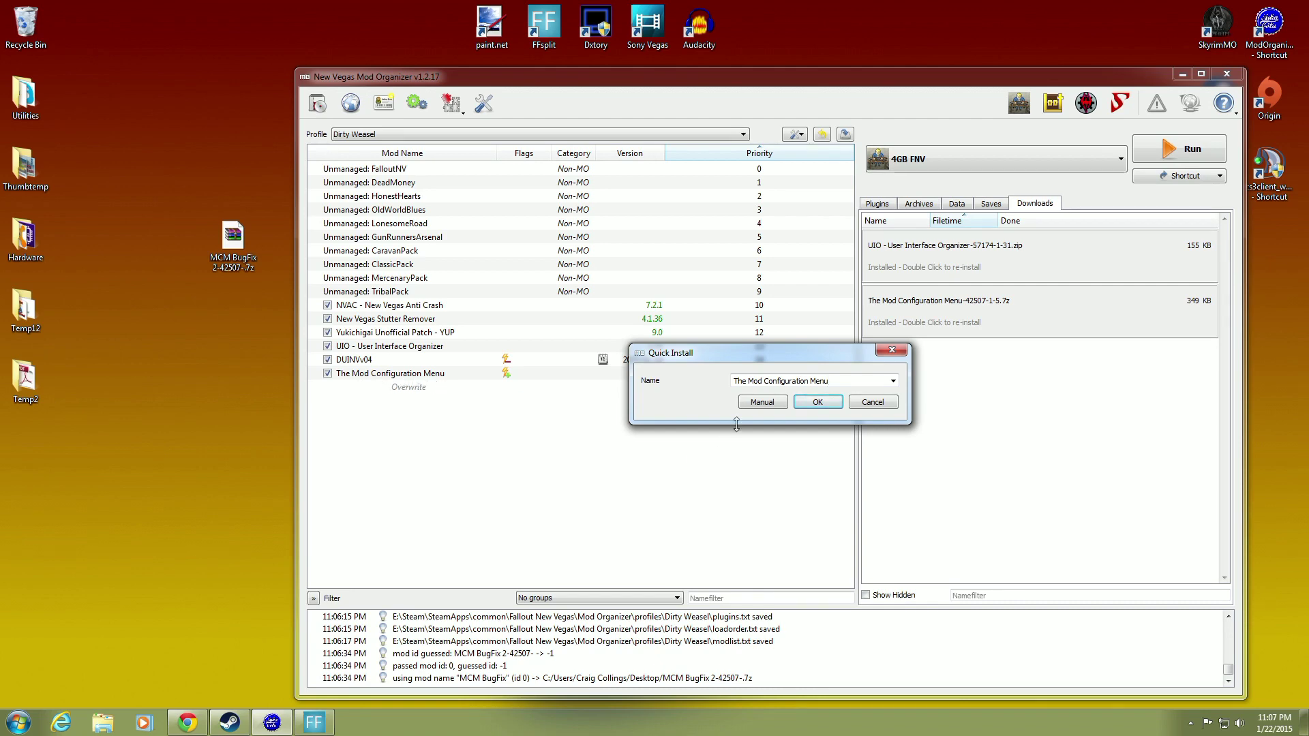
pyautogui.click(760, 402)
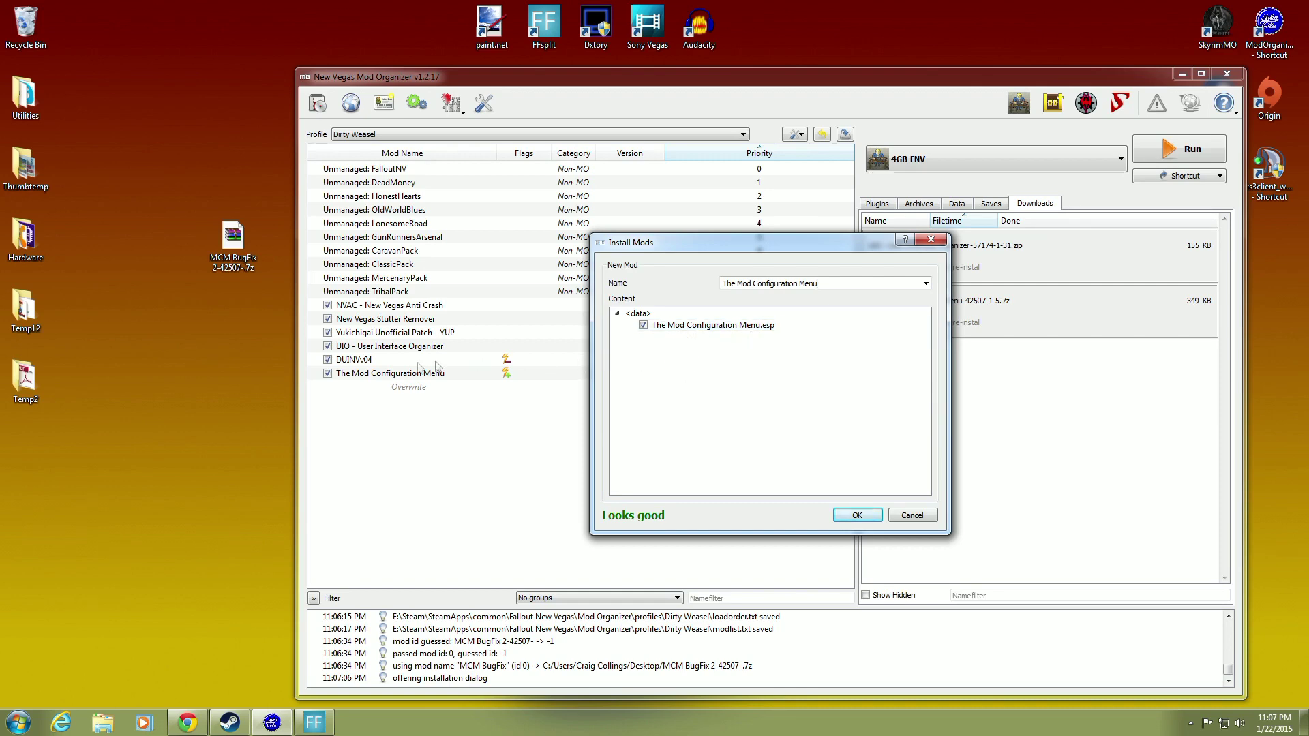
pyautogui.click(842, 518)
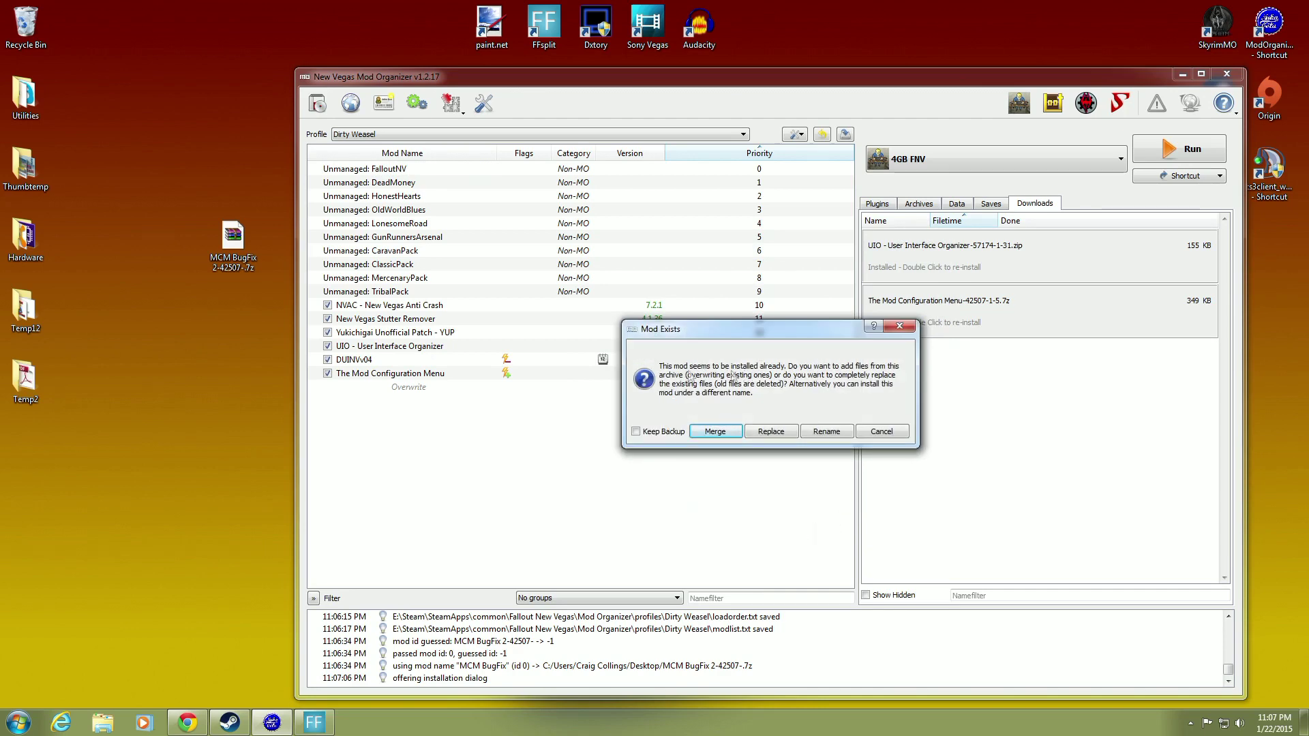
pyautogui.click(709, 432)
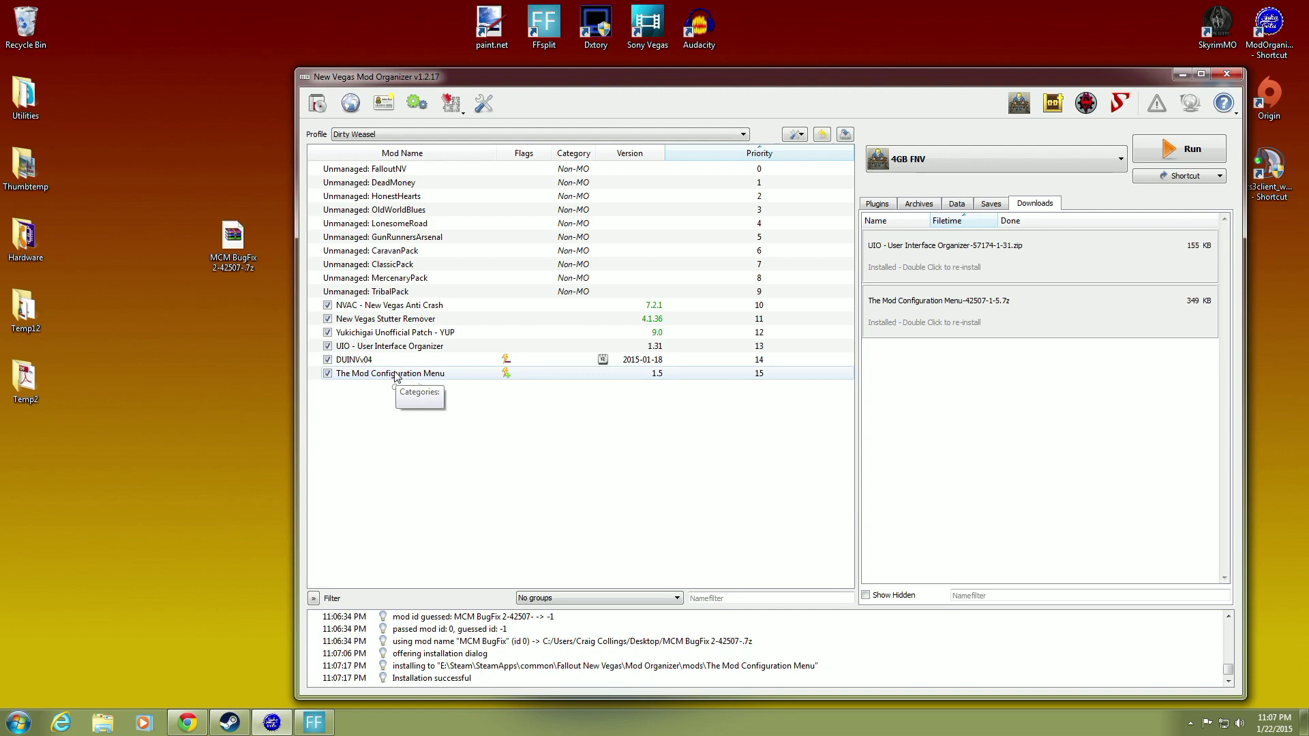
# Step: Examine the optional and available ESPs in The Mod Configuration Menu's mod information
pyautogui.click(442, 374)
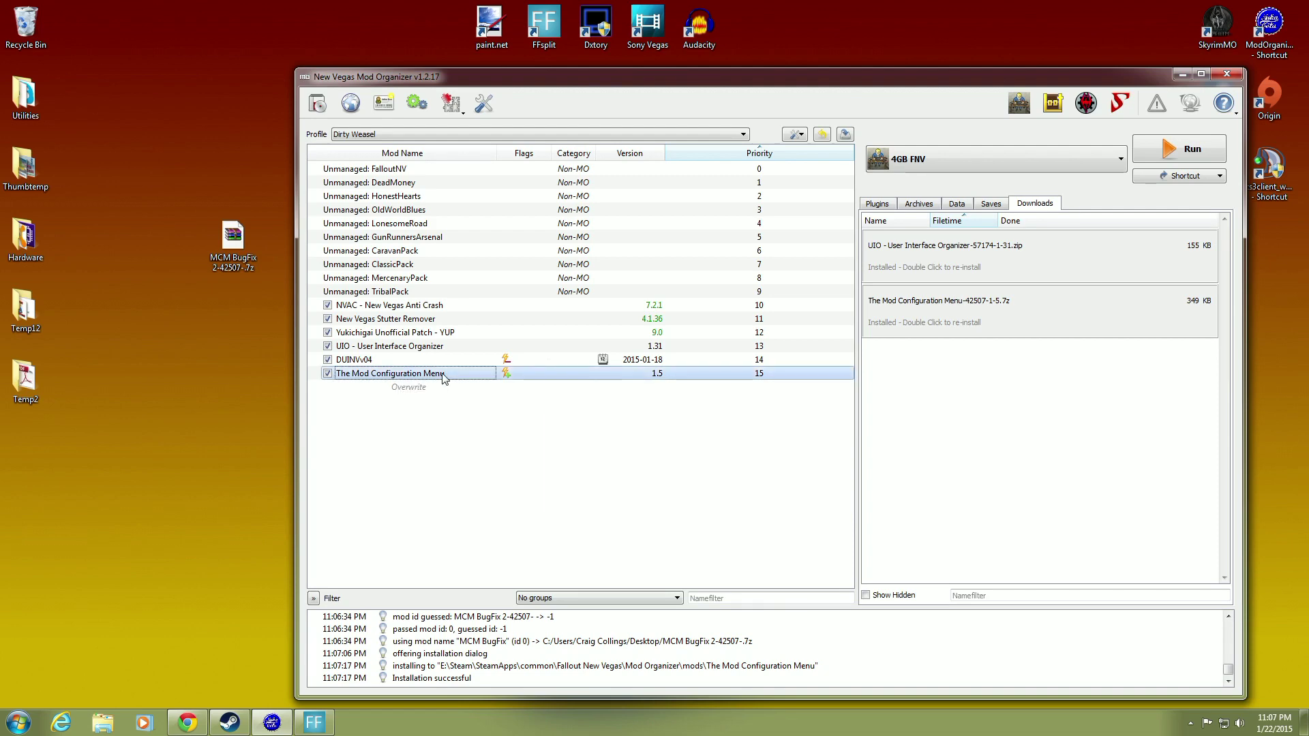
pyautogui.rightClick(443, 379)
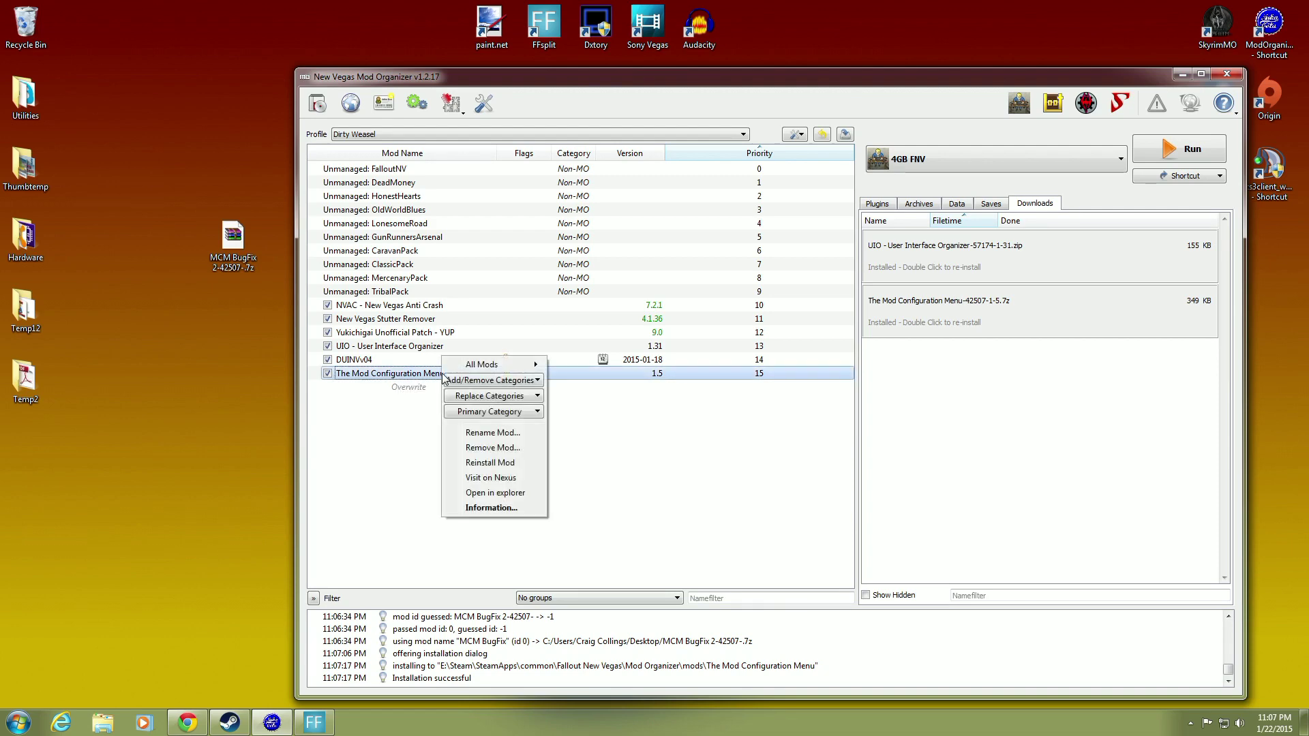
pyautogui.click(469, 508)
pyautogui.click(683, 188)
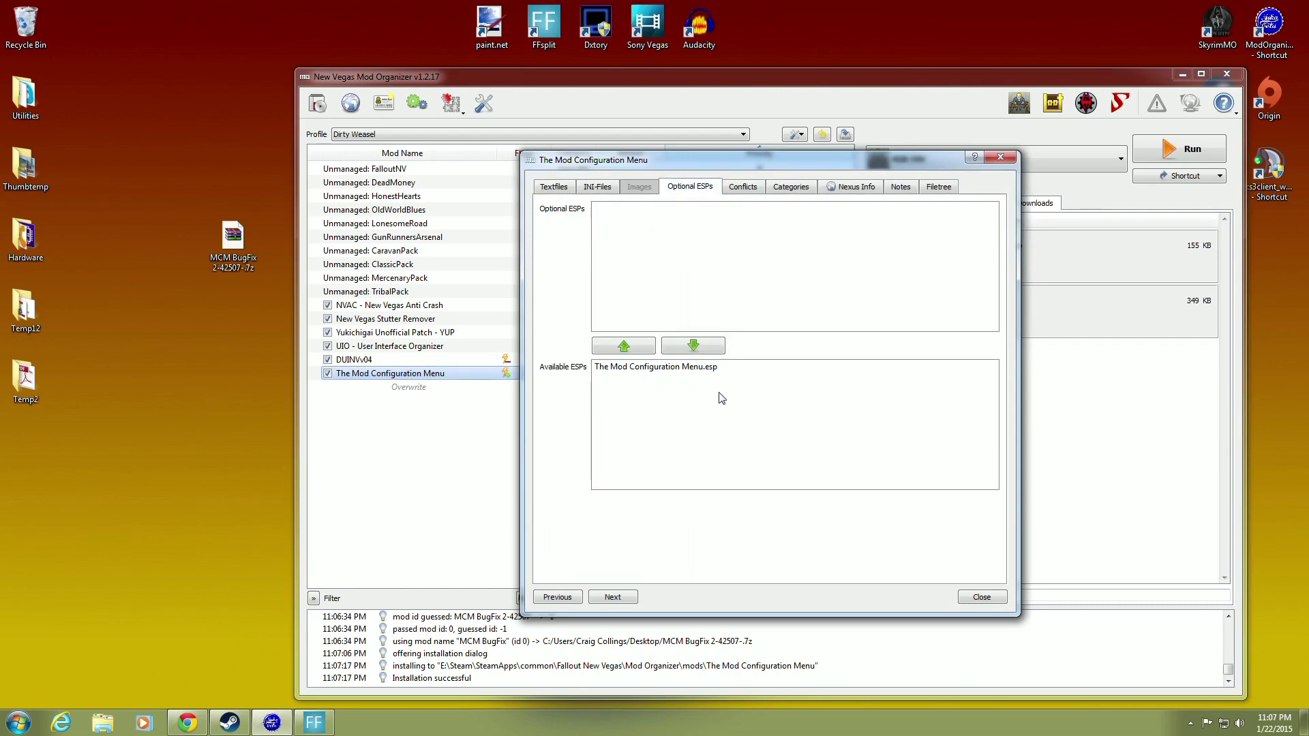
pyautogui.click(972, 599)
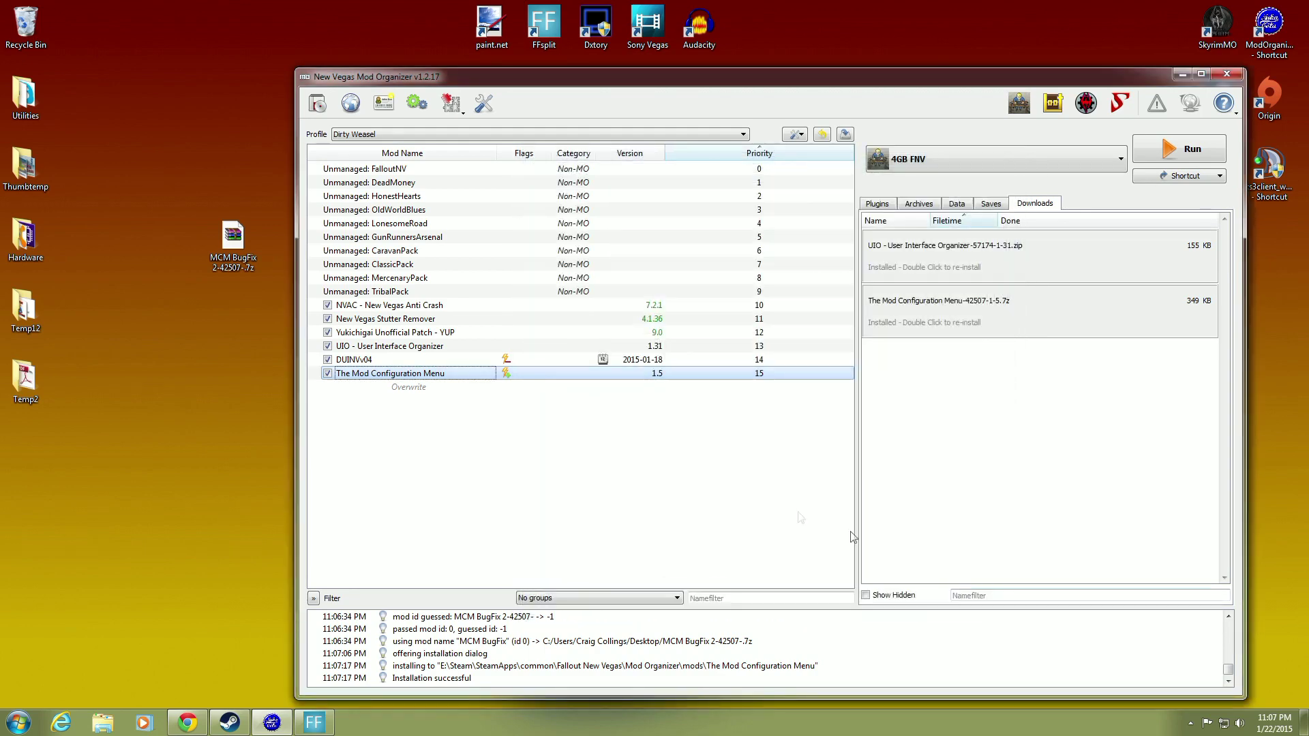
# Step: Check the plugin list for The Mod Configuration Menu.esp and its plugin details
pyautogui.click(884, 206)
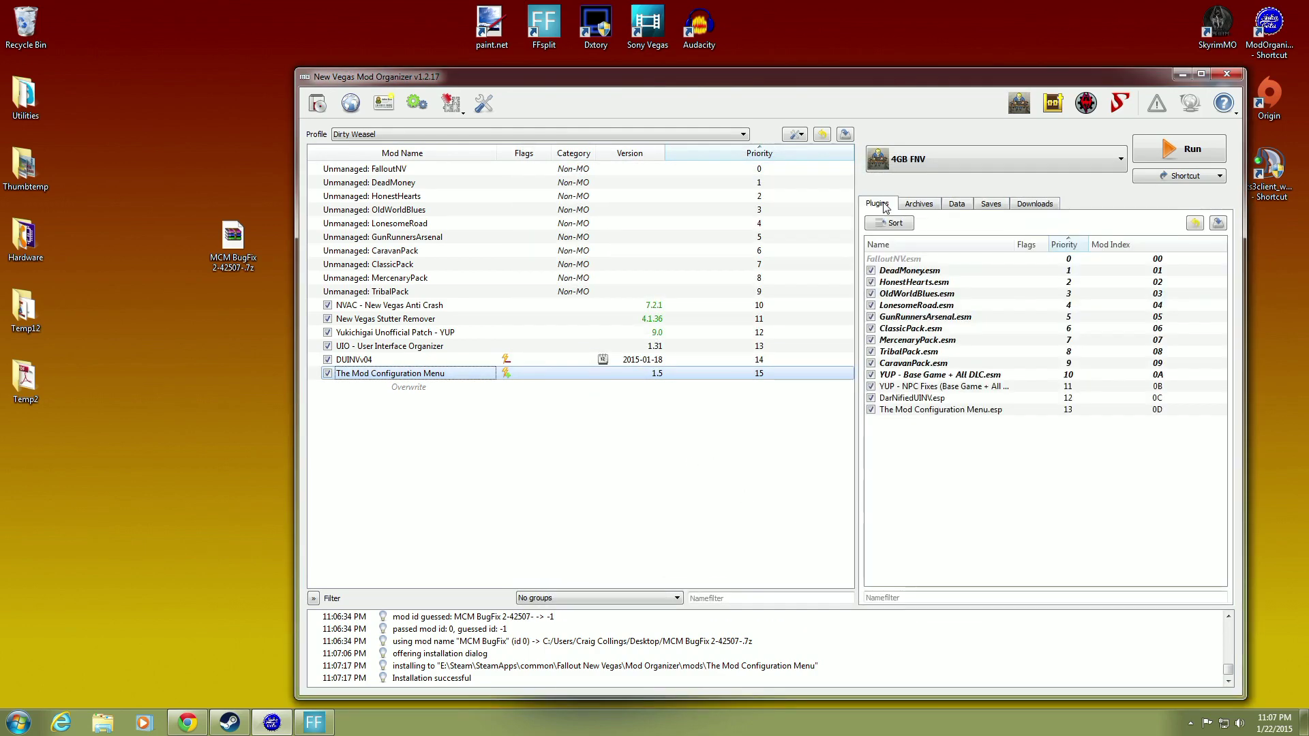
pyautogui.moveTo(936, 415)
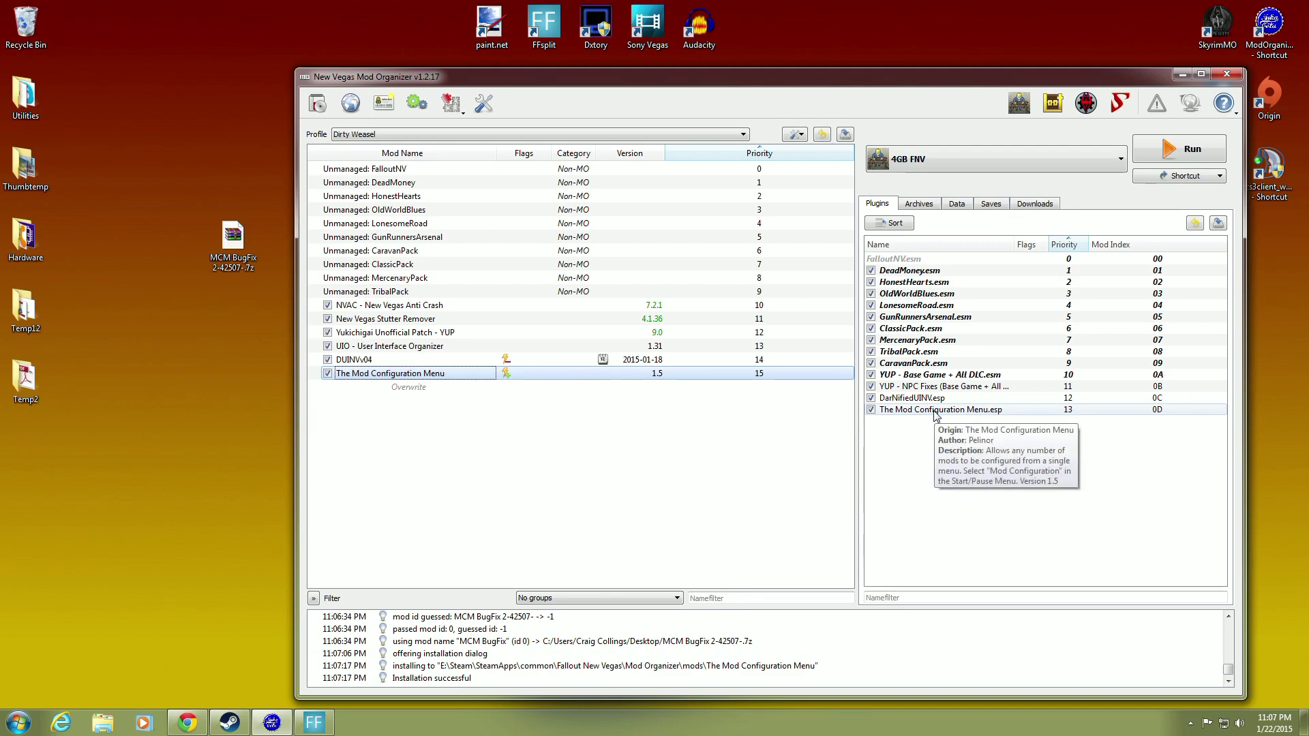
pyautogui.moveTo(945, 391)
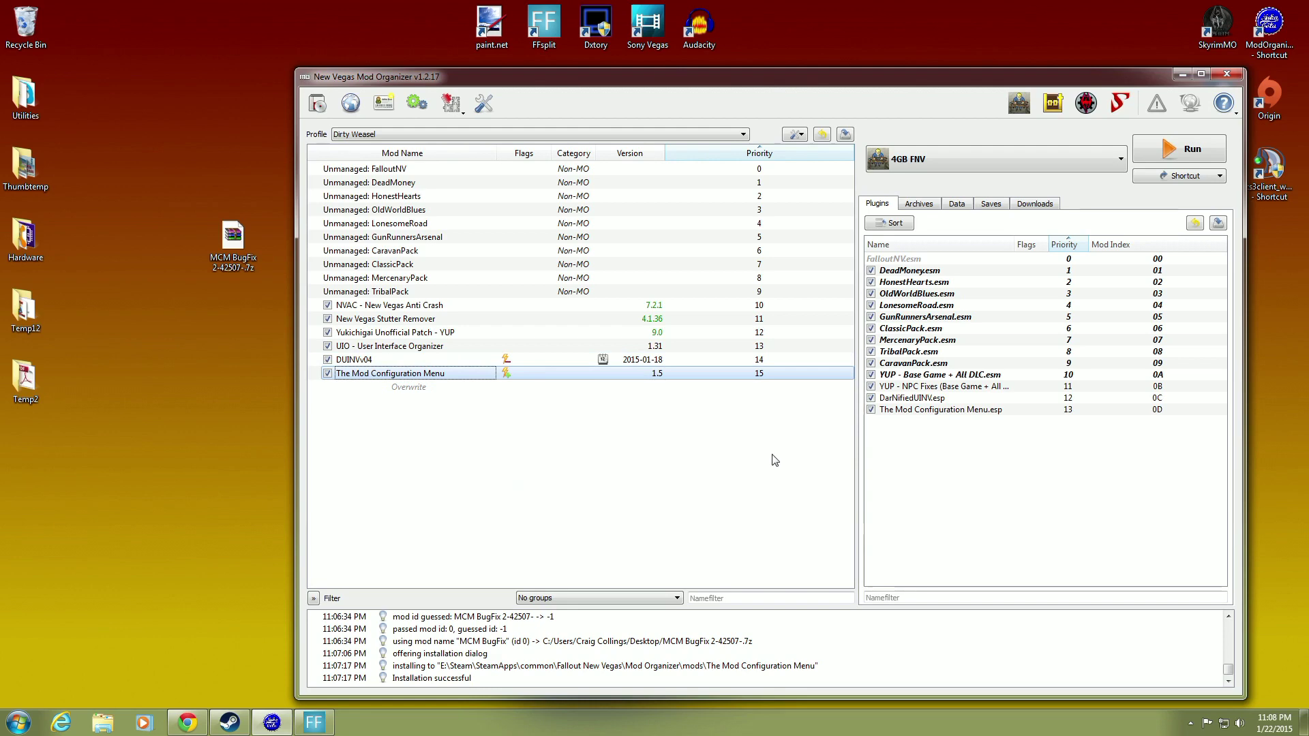
# Step: Move the MCM BugFix 2 archive from the desktop to the Recycle Bin and minimize Mod Organizer
pyautogui.moveTo(239, 247); pyautogui.dragTo(34, 30)
pyautogui.click(418, 374)
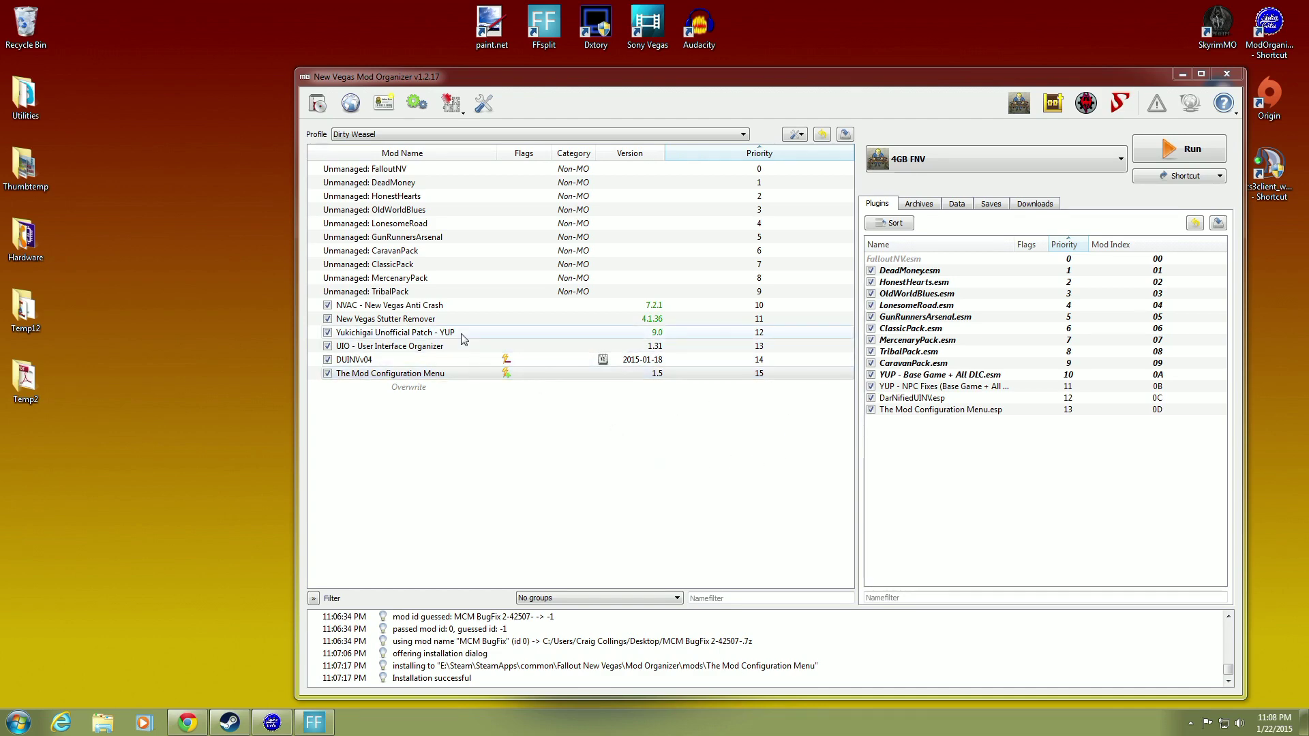
pyautogui.click(1181, 75)
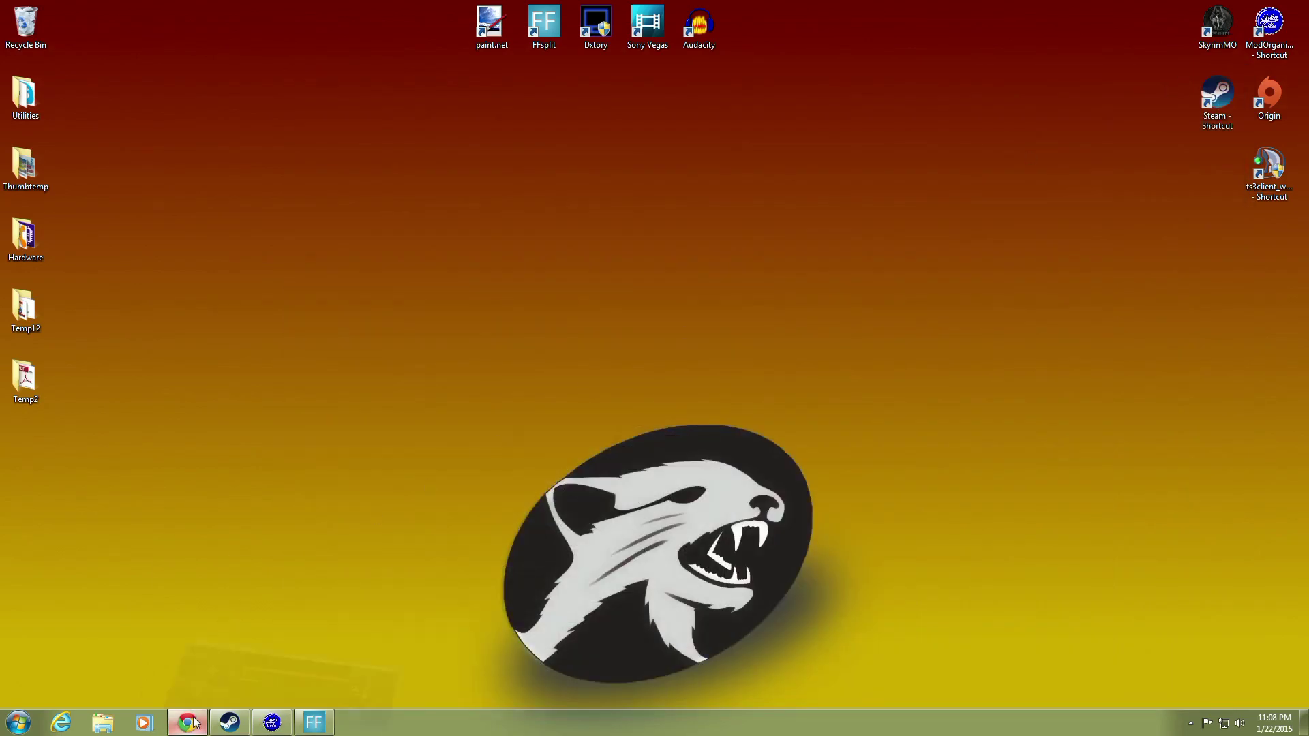
# Step: Switch to Chrome and read the STEP guide's Darnified UI and Advanced Recon Trap Detection entries
pyautogui.click(188, 722)
pyautogui.click(64, 10)
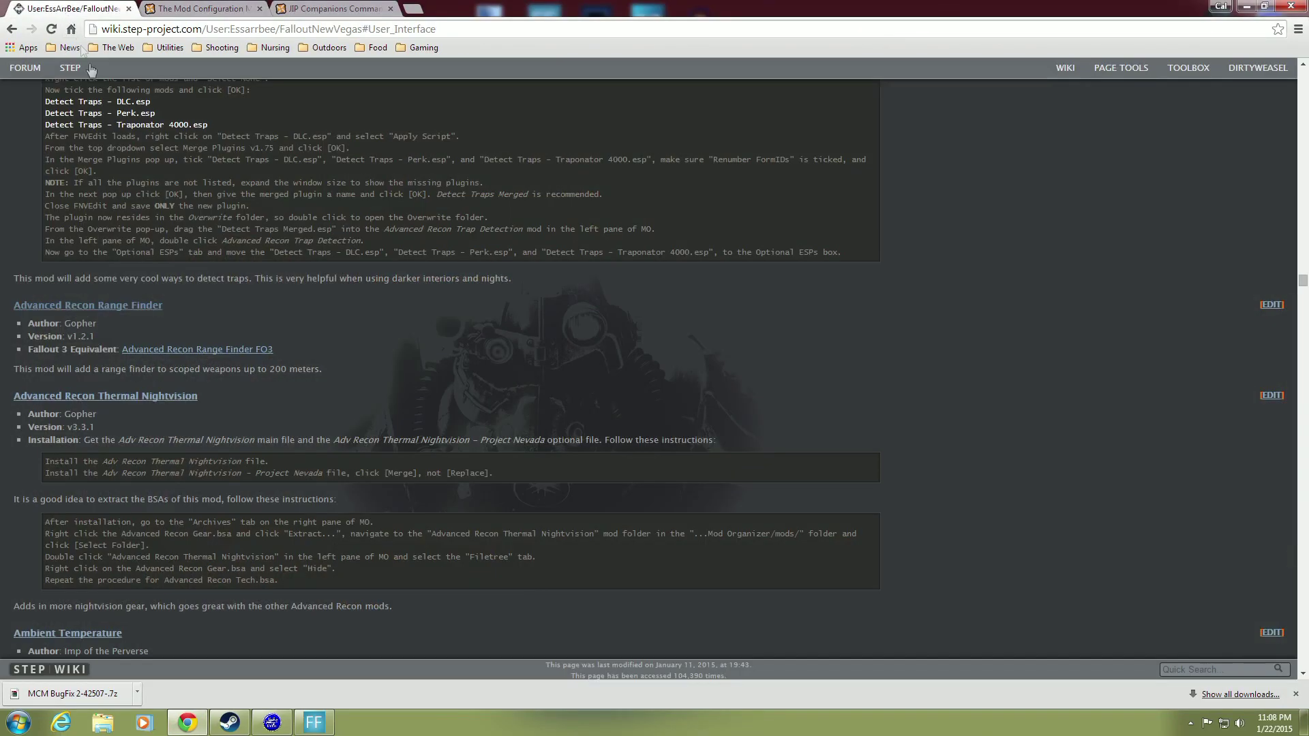
pyautogui.scroll(3, 292, 311)
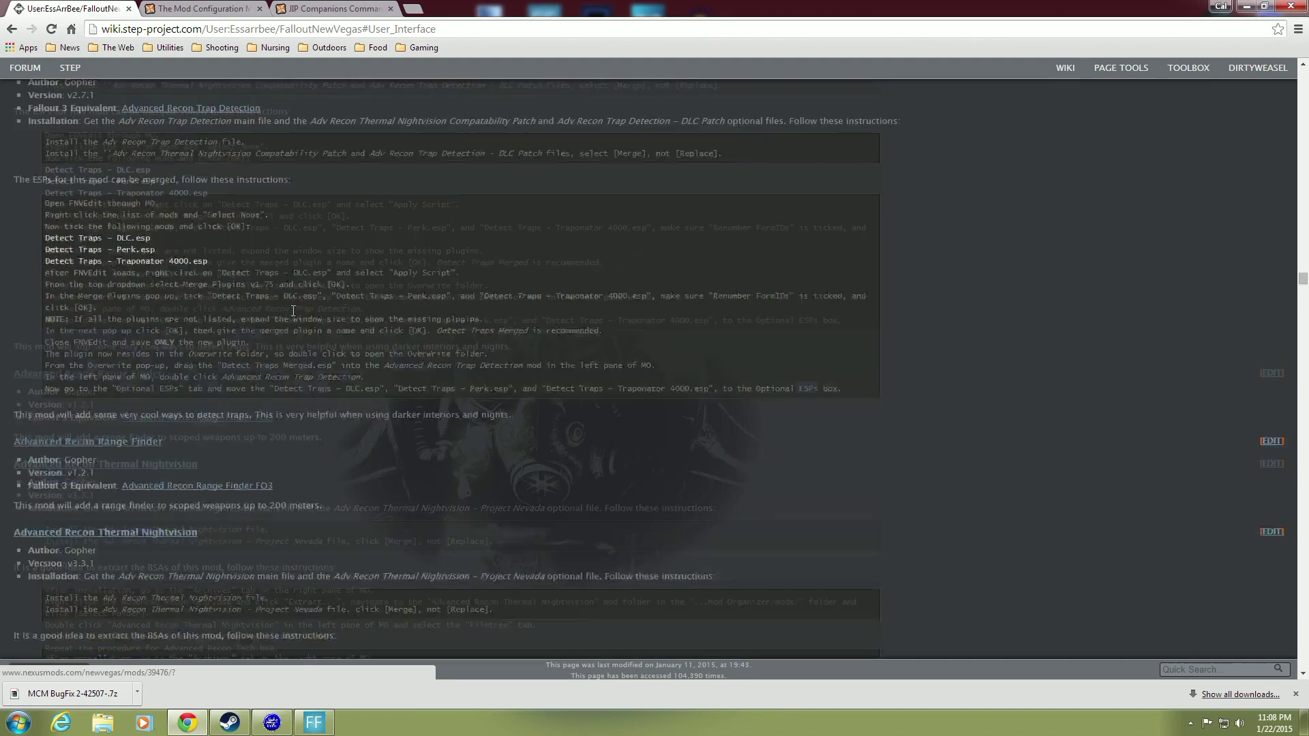
pyautogui.scroll(-1, 293, 311)
pyautogui.scroll(4, 292, 311)
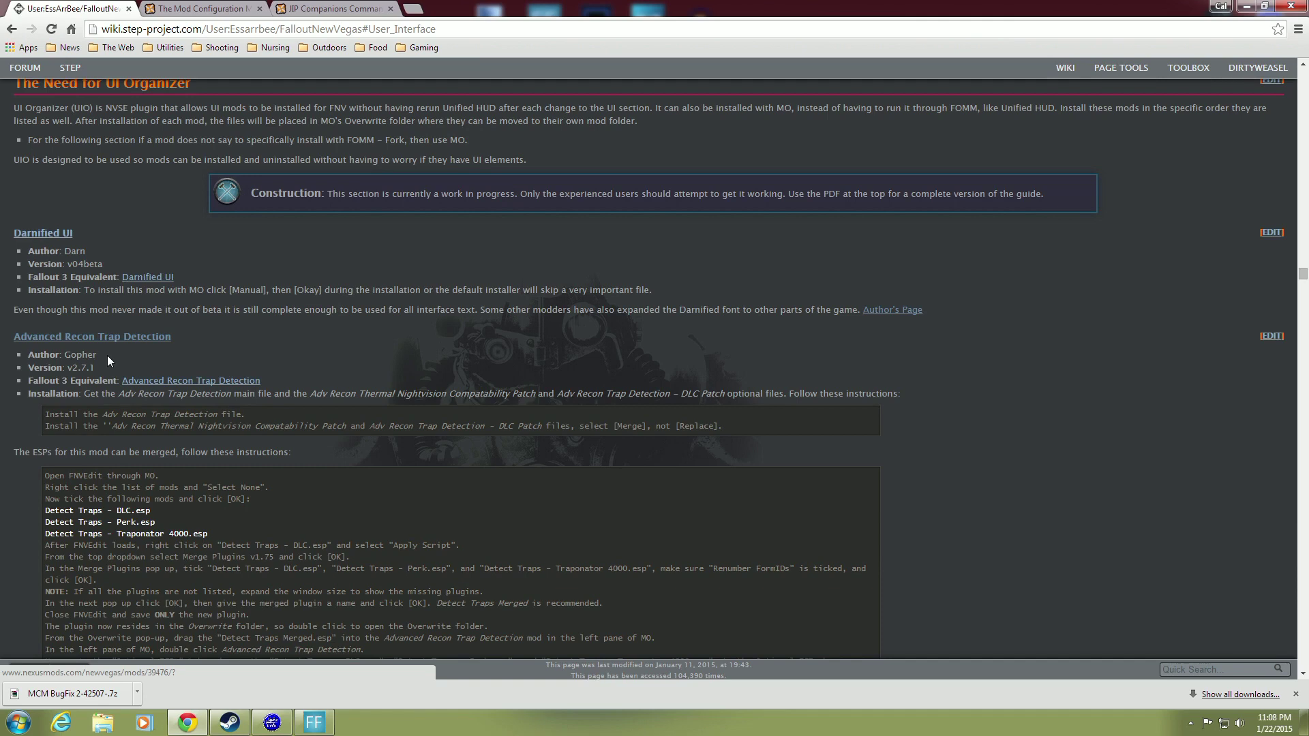
pyautogui.scroll(-1, 185, 341)
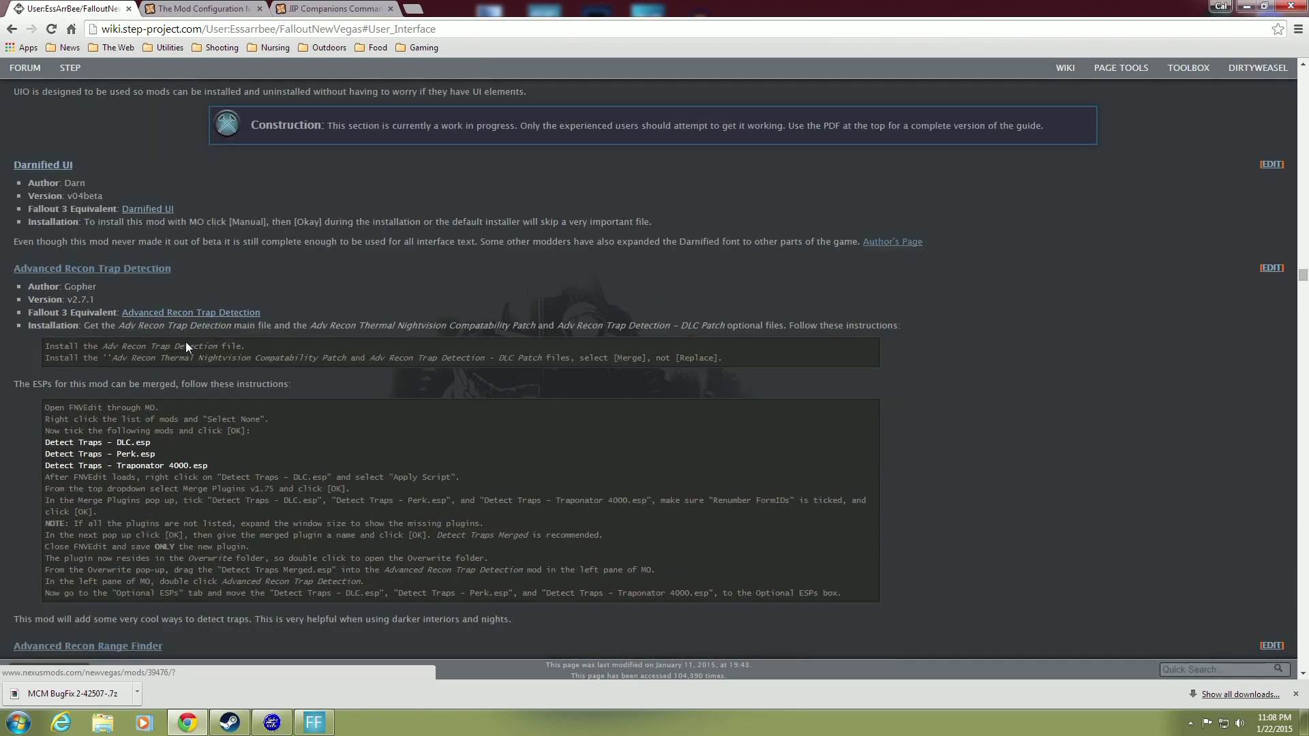
# Step: Read the STEP guide's entries from Advanced Recon Trap Detection through UIO - UI Organizer, returning to JIP Companions Command and Control
pyautogui.scroll(-2, 185, 341)
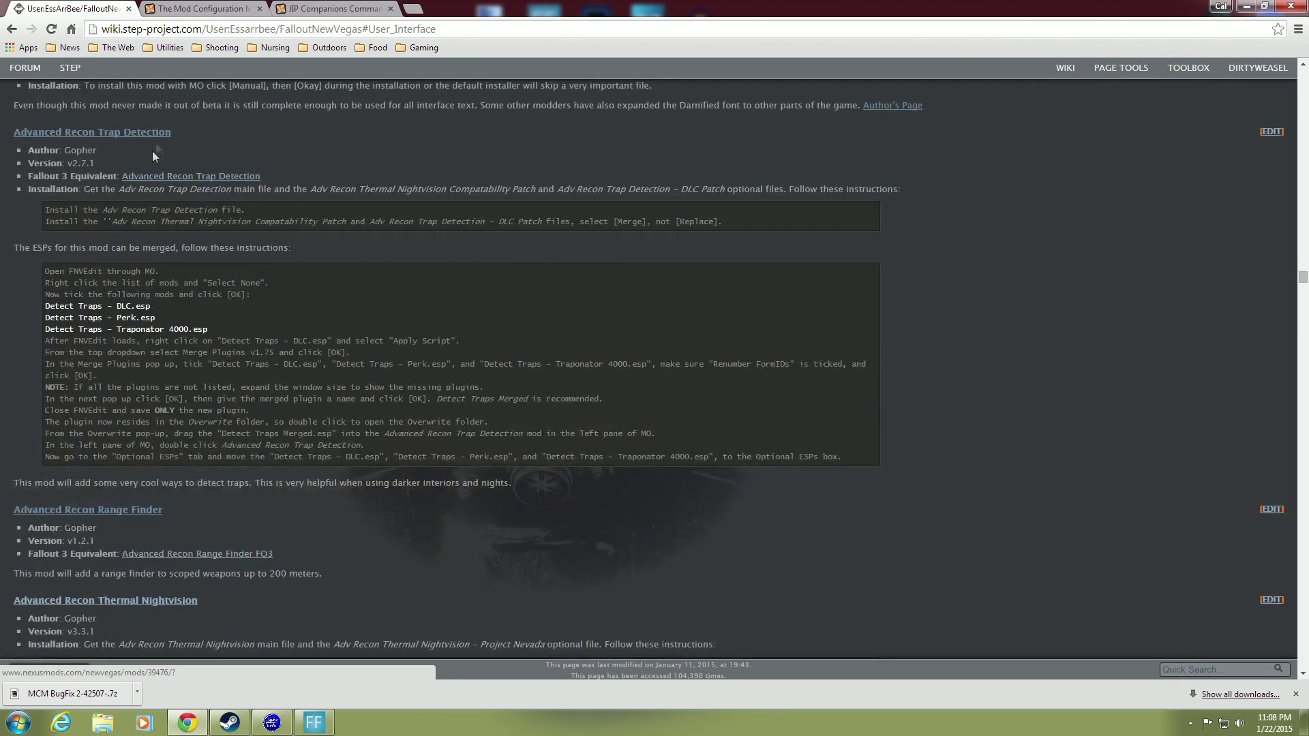
pyautogui.scroll(-3, 268, 313)
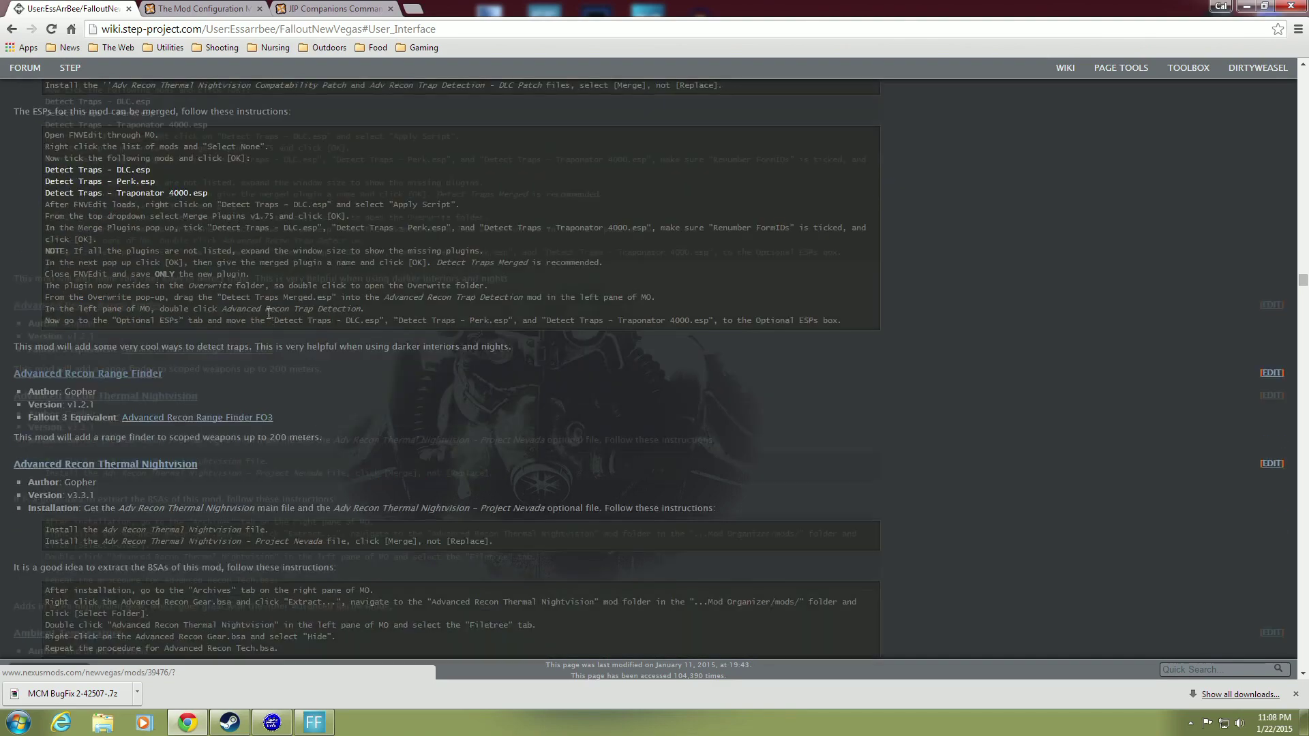
pyautogui.scroll(-3, 242, 312)
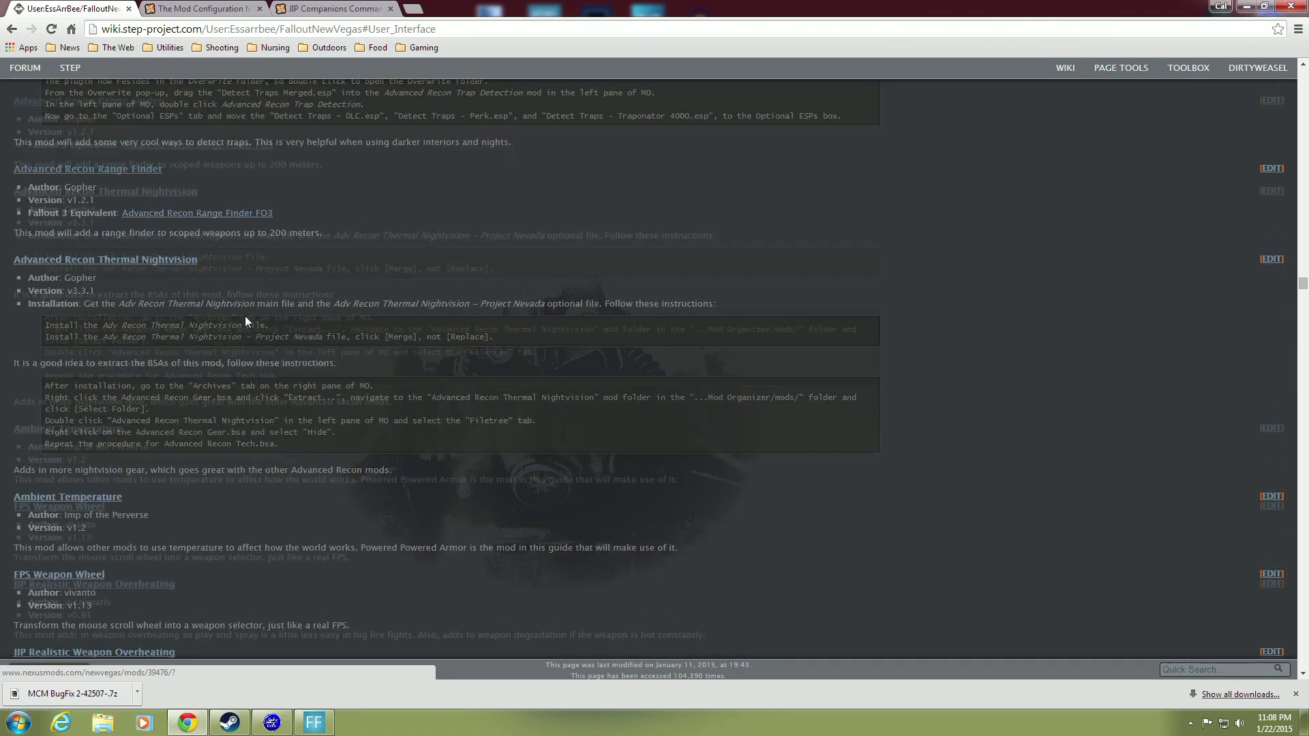
pyautogui.scroll(-2, 231, 317)
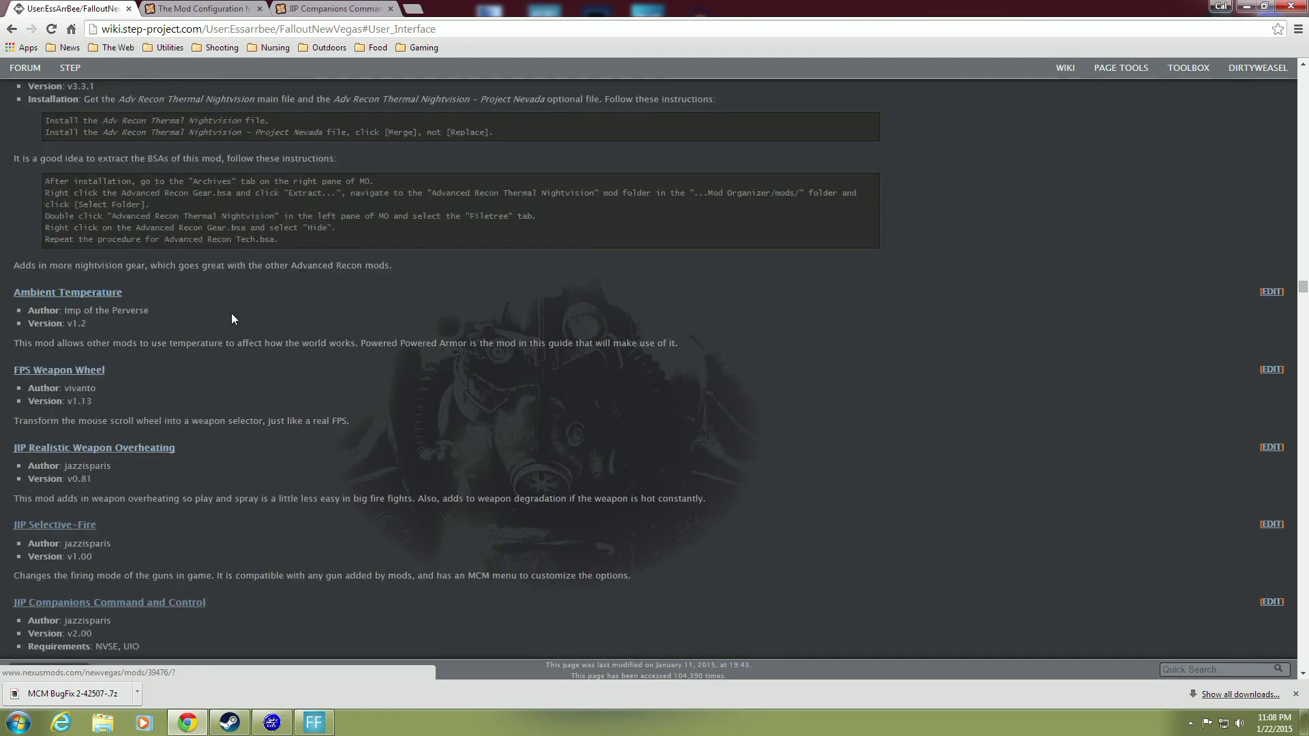
pyautogui.scroll(-1, 251, 304)
pyautogui.scroll(-2, 250, 305)
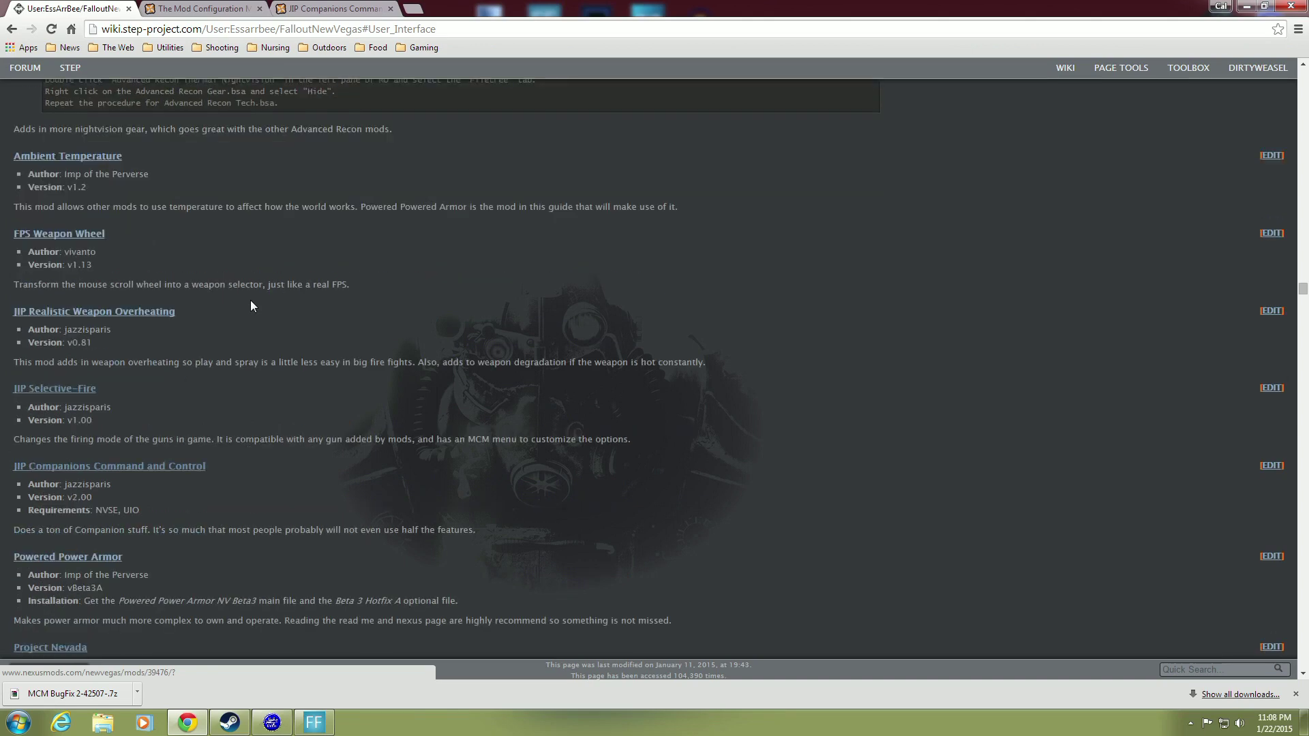
pyautogui.scroll(-1, 252, 300)
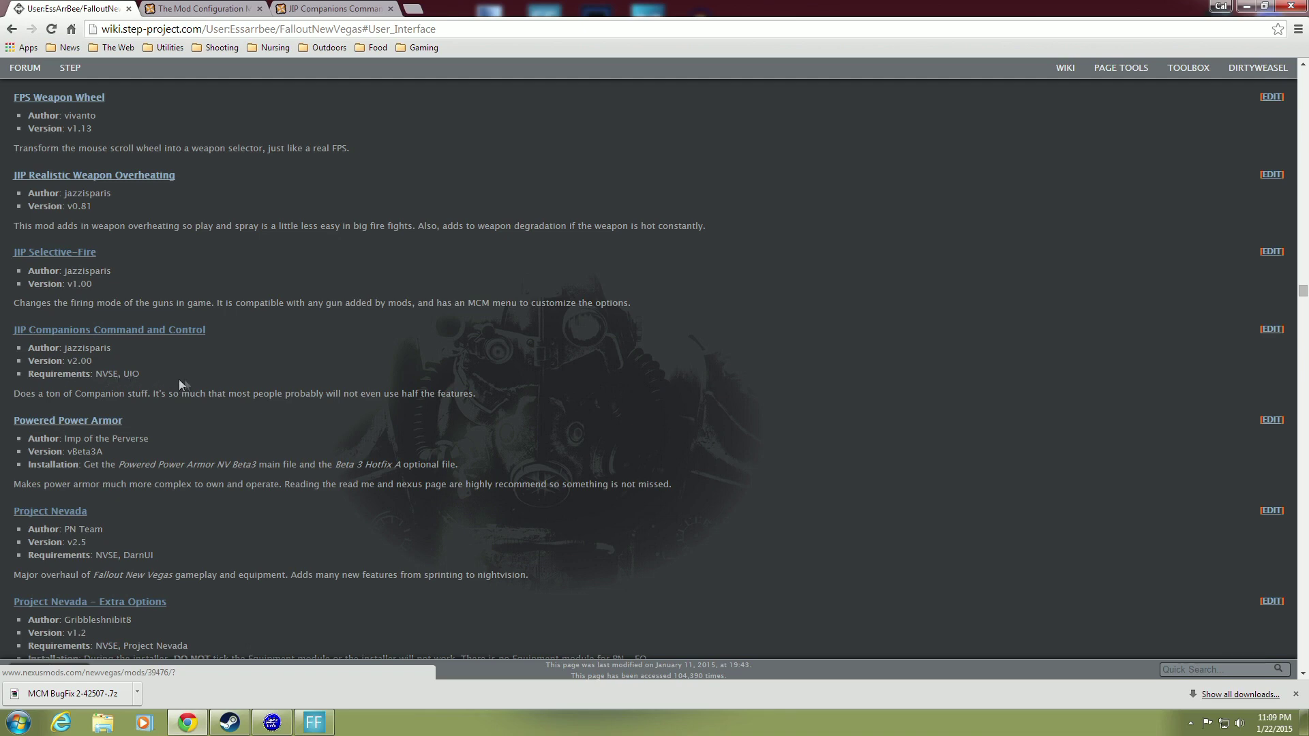
pyautogui.scroll(-8, 198, 385)
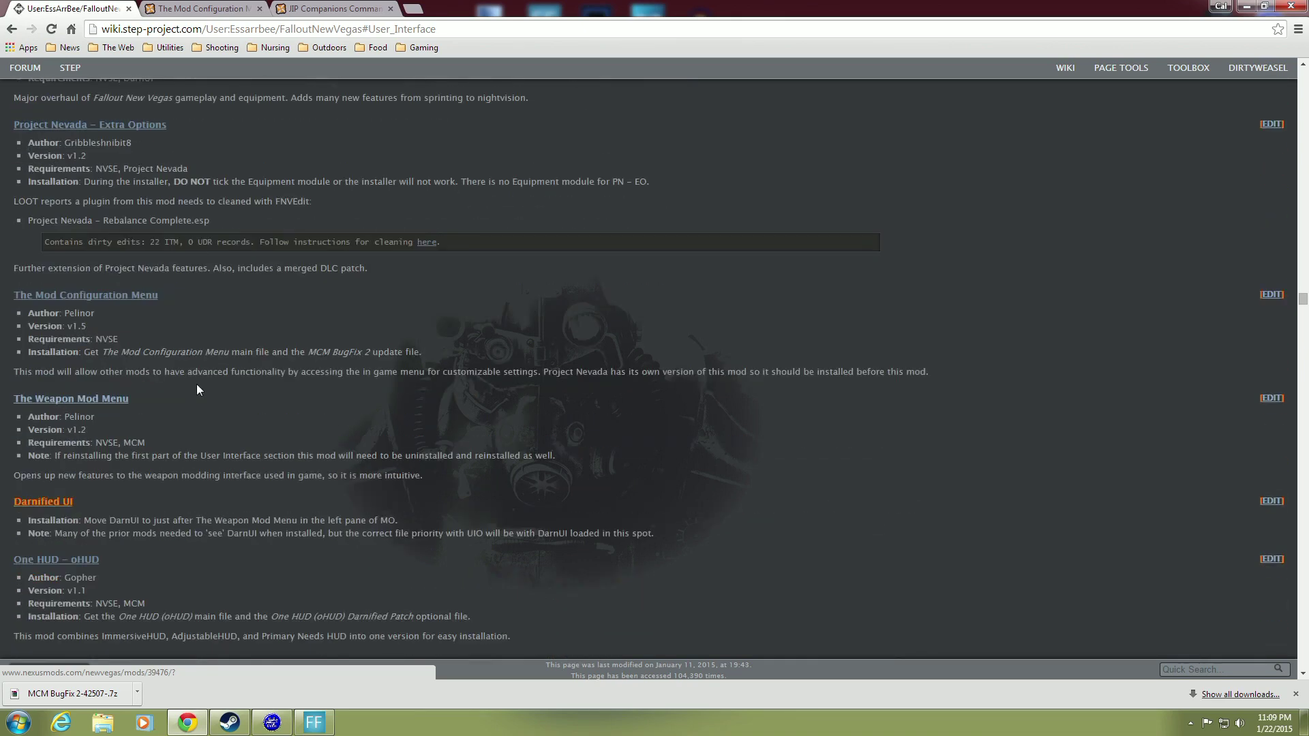
pyautogui.scroll(-5, 197, 387)
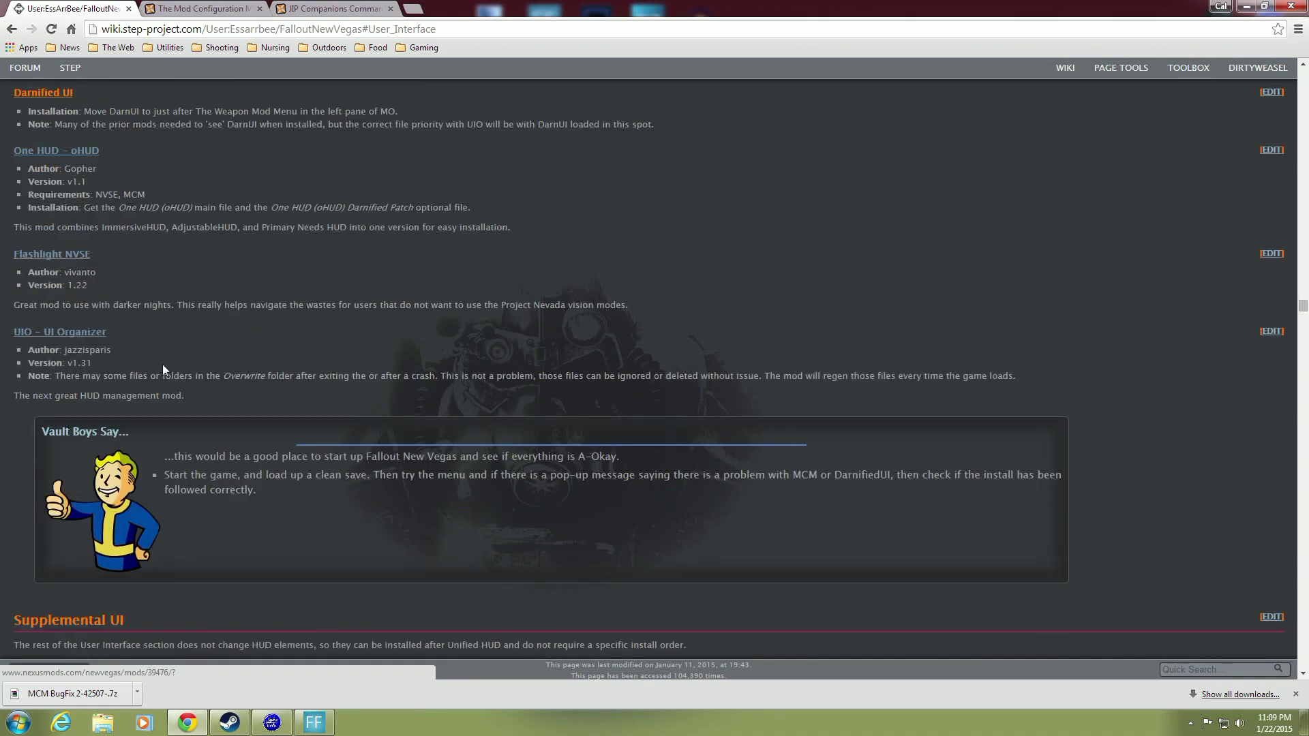
pyautogui.scroll(14, 163, 367)
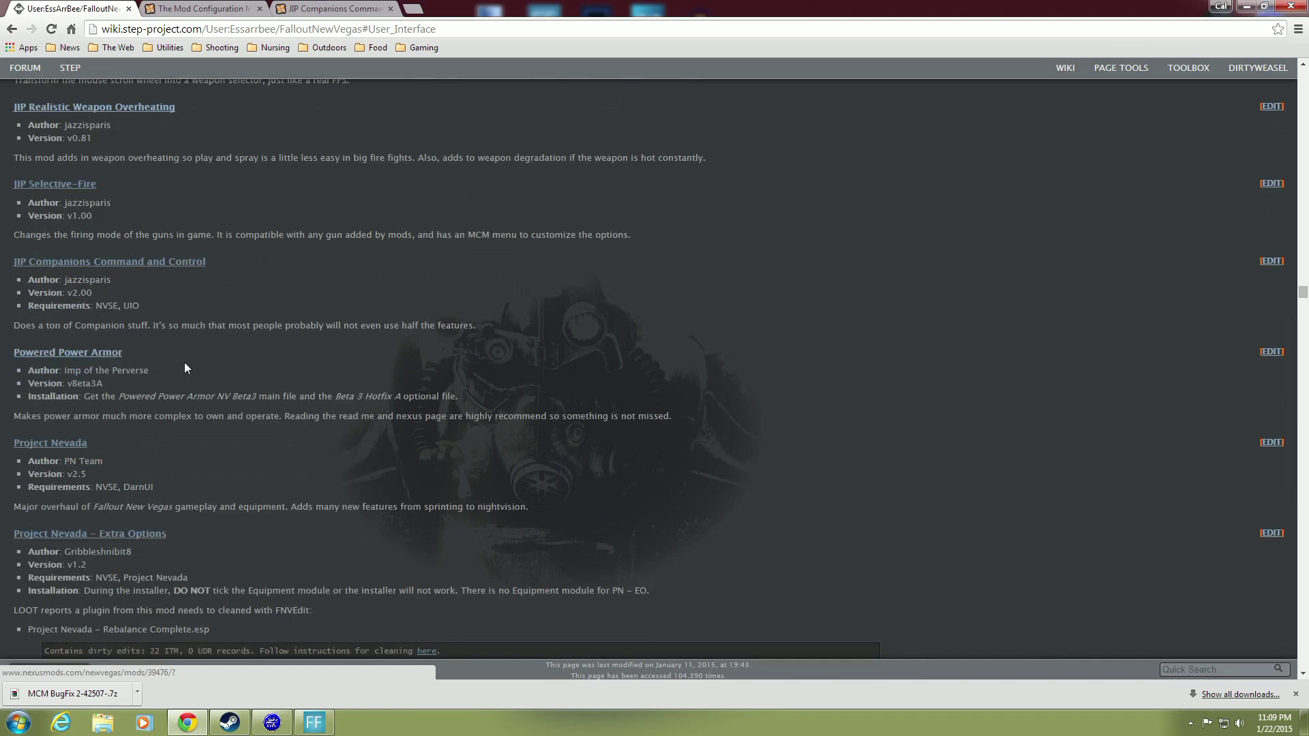
pyautogui.scroll(1, 184, 368)
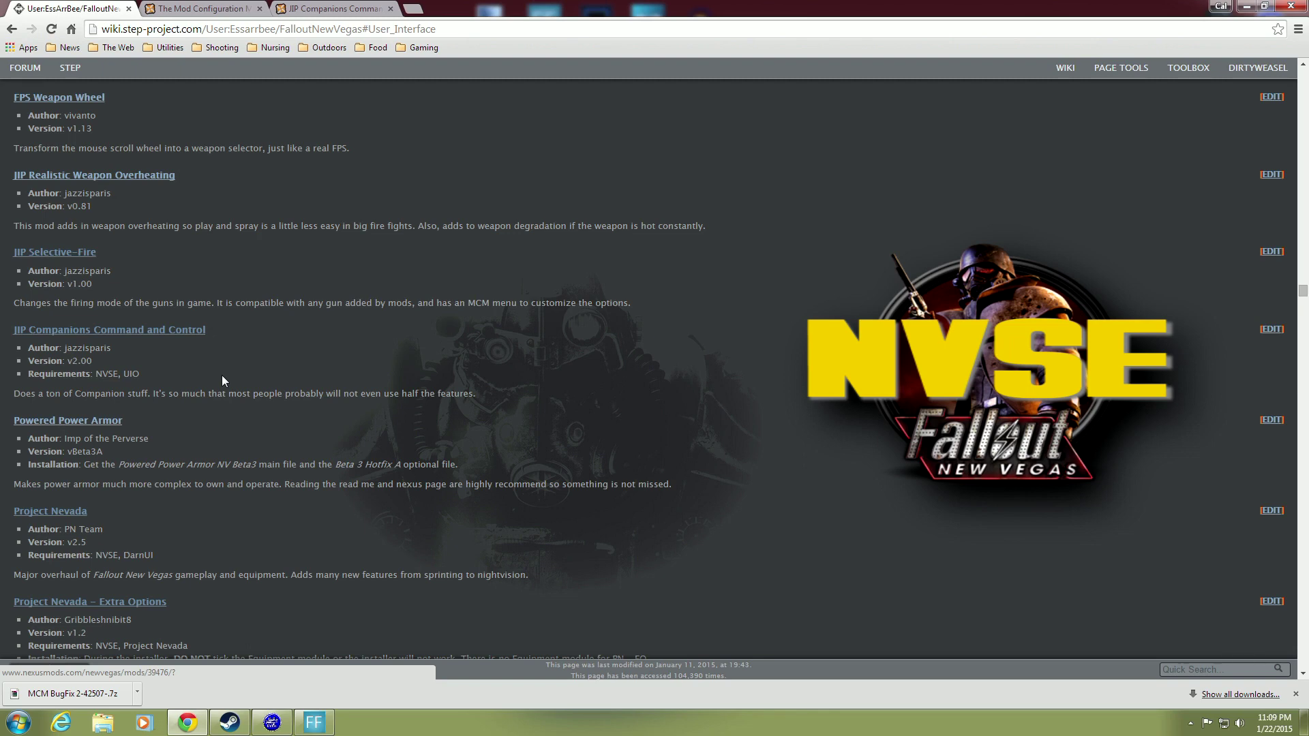
# Step: Read the JIP Companions Command and Control description on its Nexus page, down to the requirements and installation notes
pyautogui.click(323, 10)
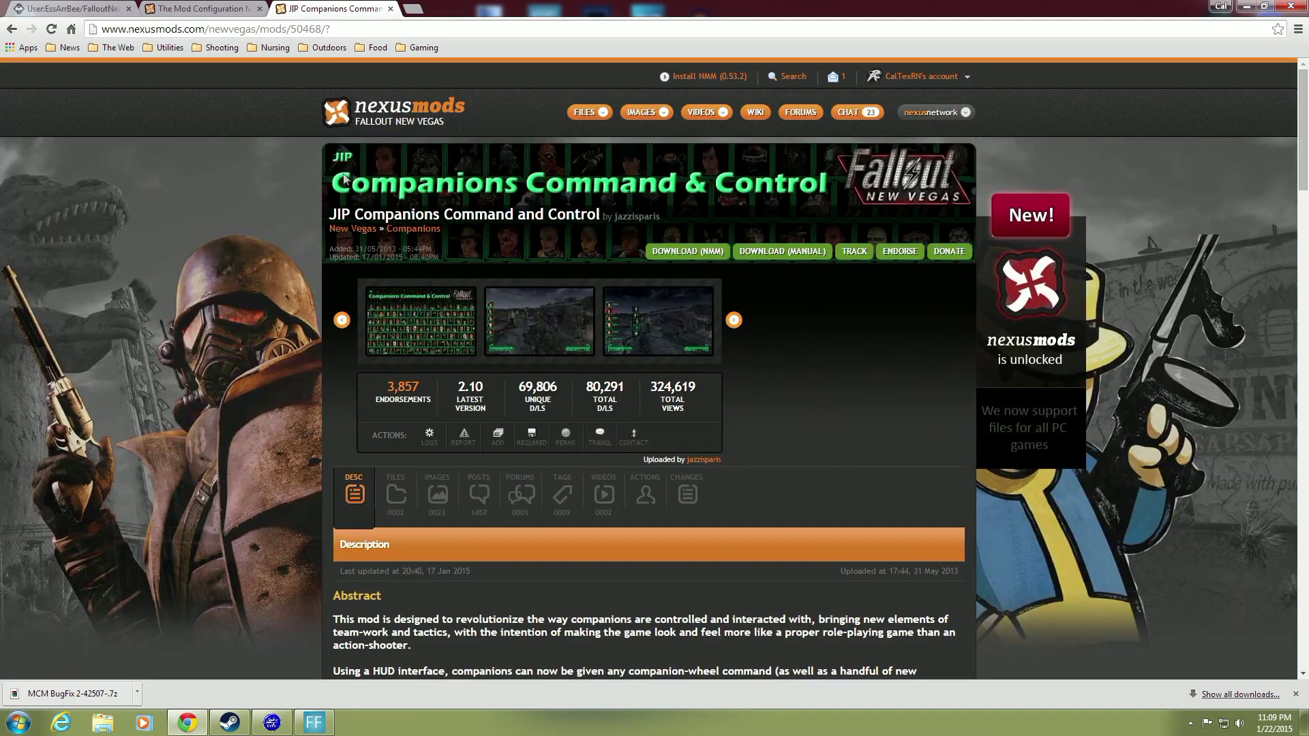
pyautogui.scroll(-2, 300, 301)
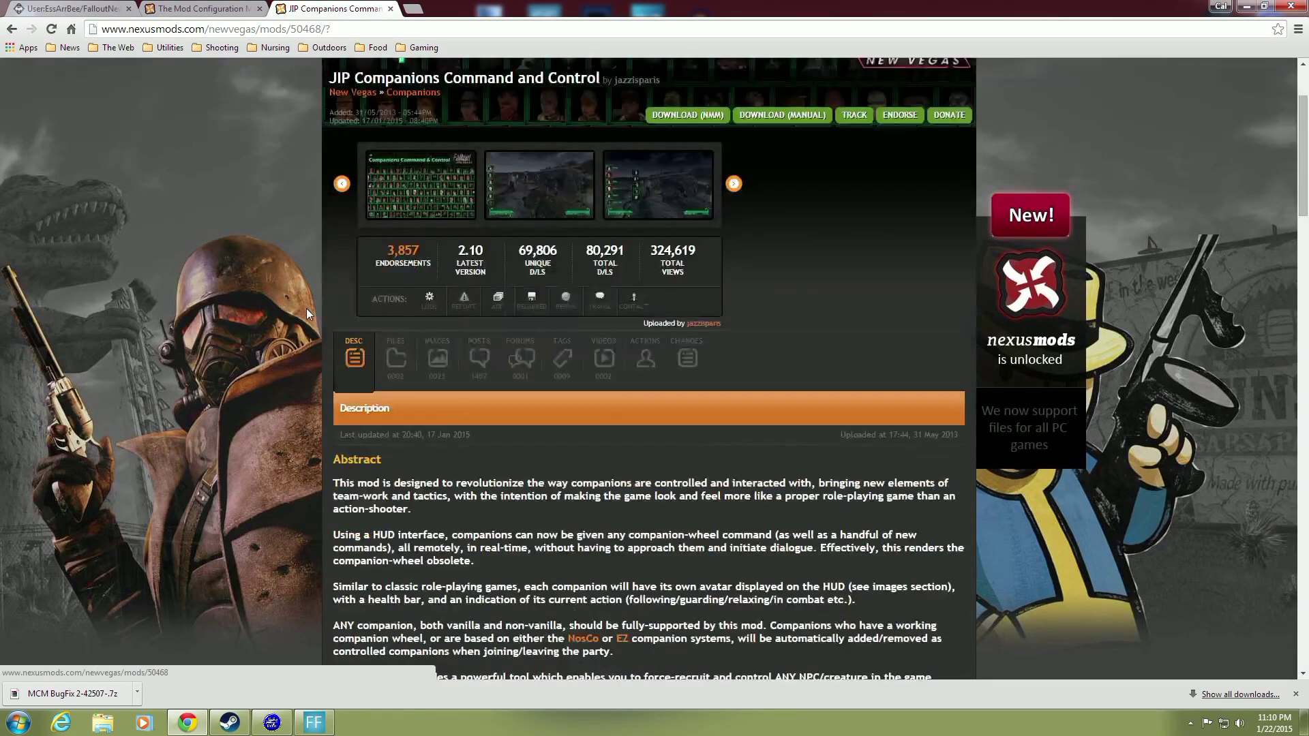
pyautogui.scroll(-5, 305, 308)
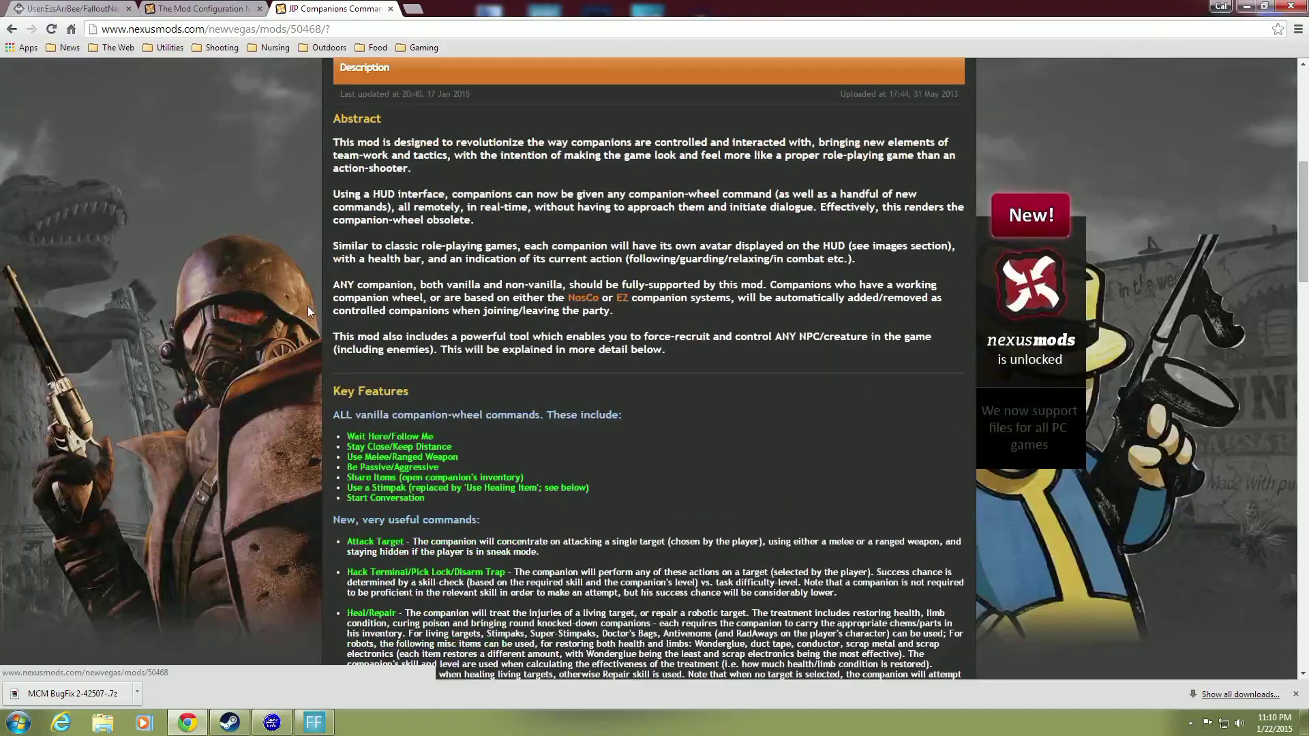
pyautogui.scroll(-9, 308, 305)
pyautogui.scroll(-8, 308, 307)
pyautogui.scroll(-6, 308, 304)
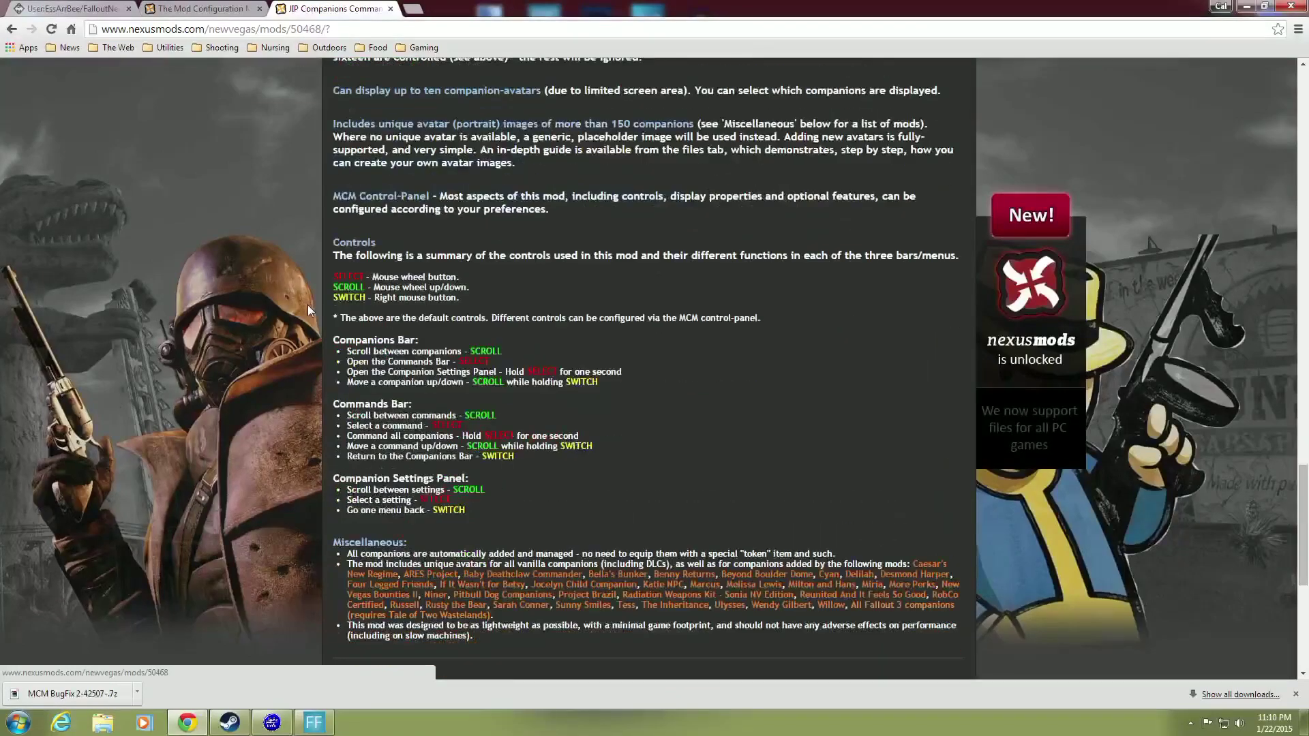
pyautogui.scroll(-5, 309, 305)
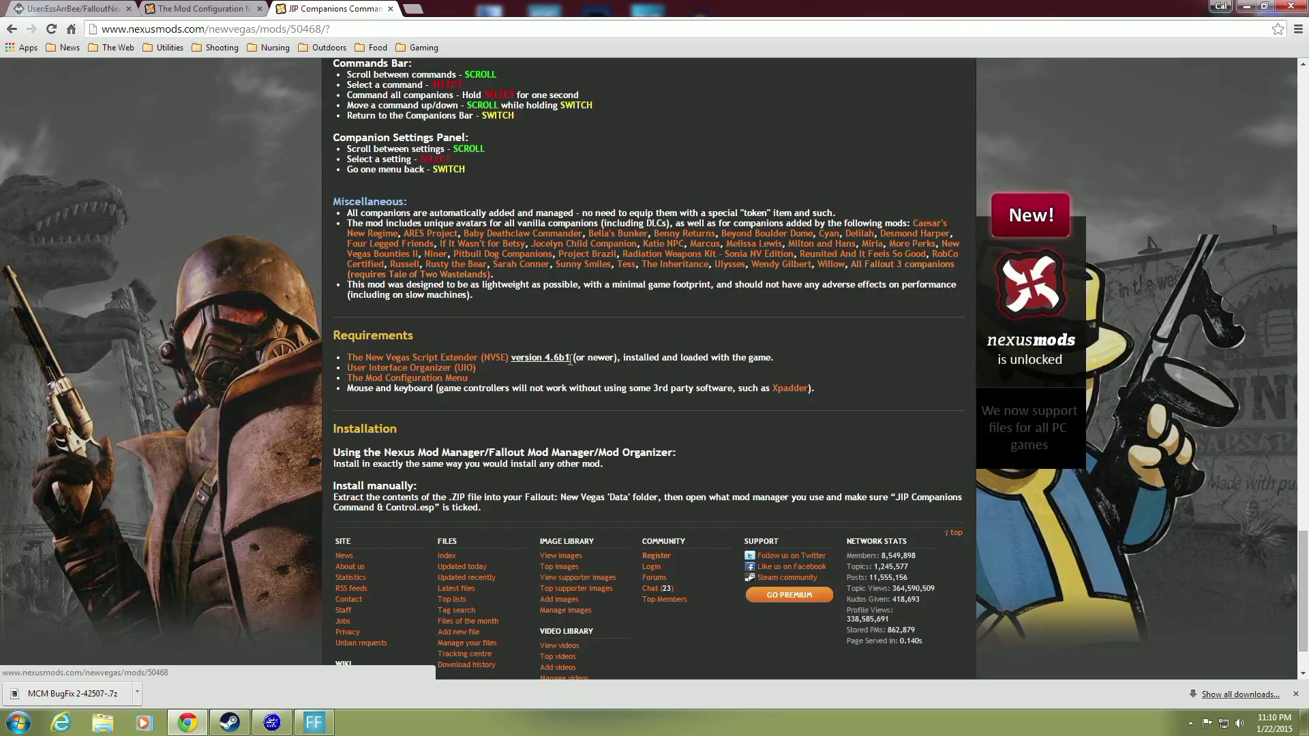
# Step: Open the required New Vegas Script Extender's site in a new tab, check its download versions, and close the tab
pyautogui.rightClick(479, 359)
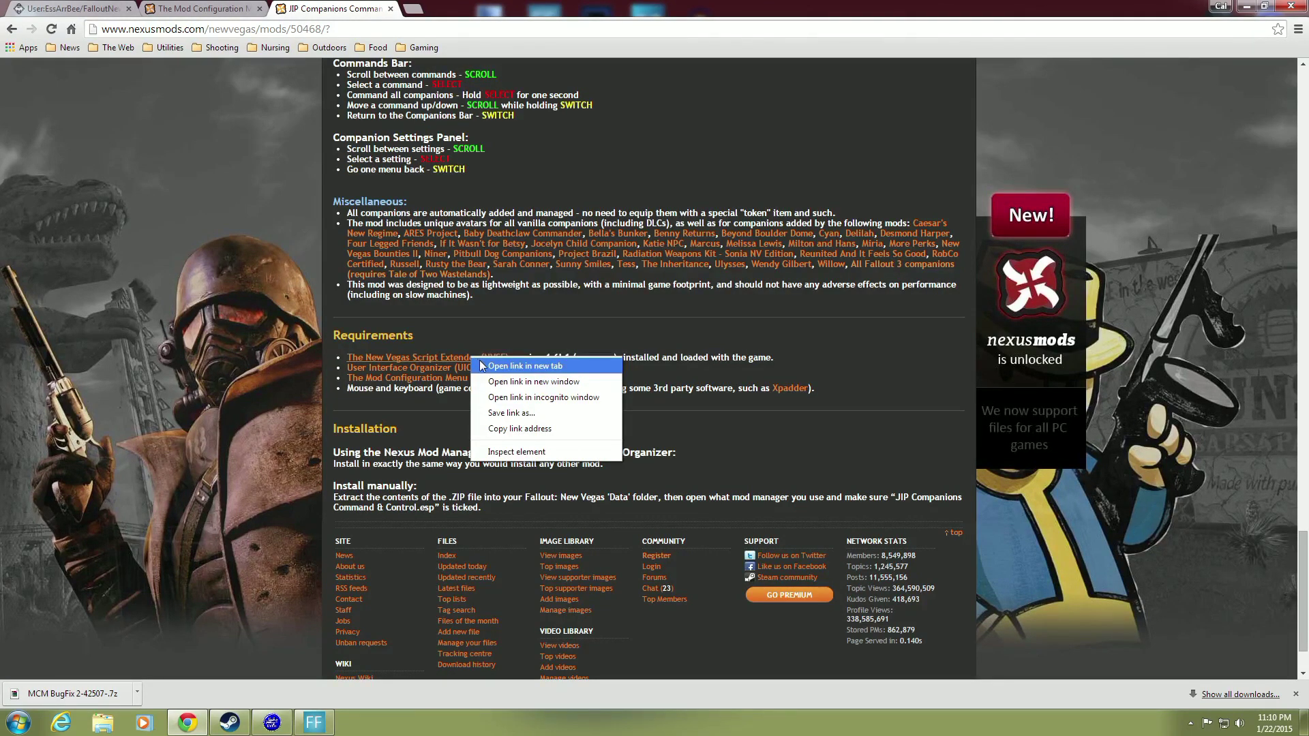
pyautogui.click(484, 367)
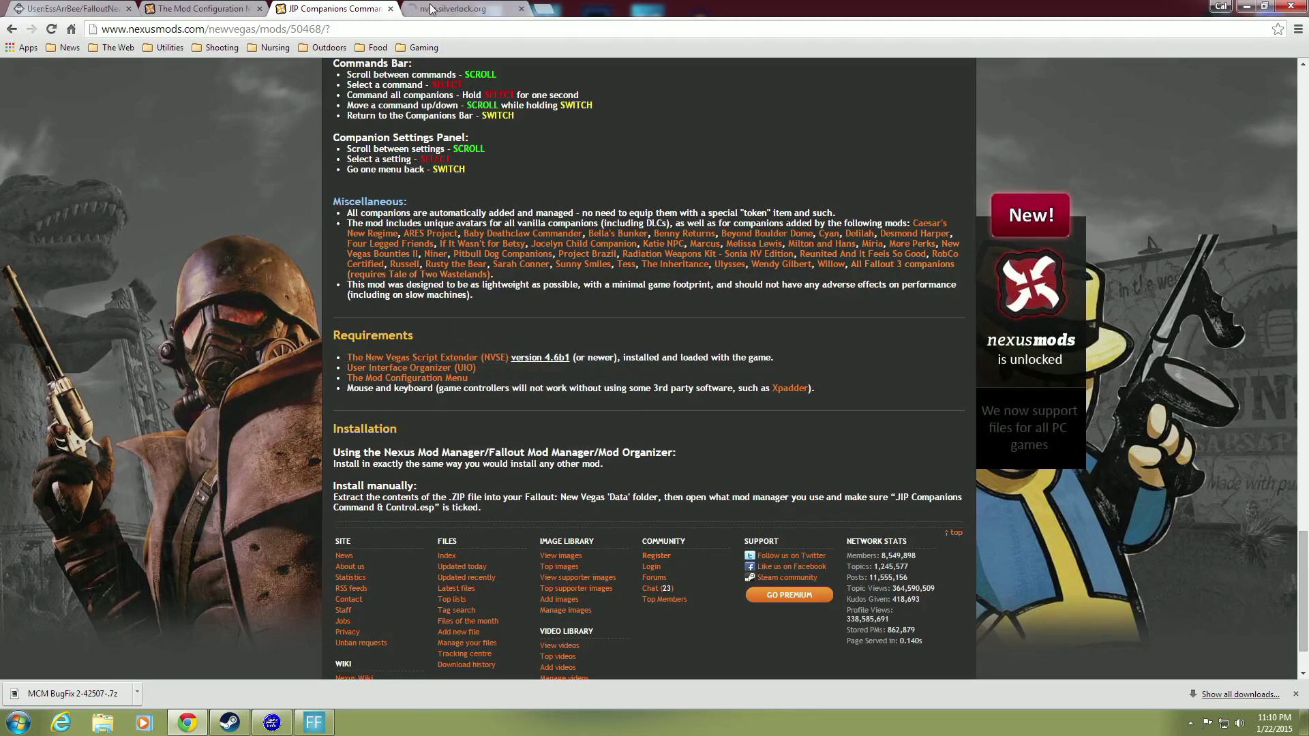
pyautogui.click(453, 11)
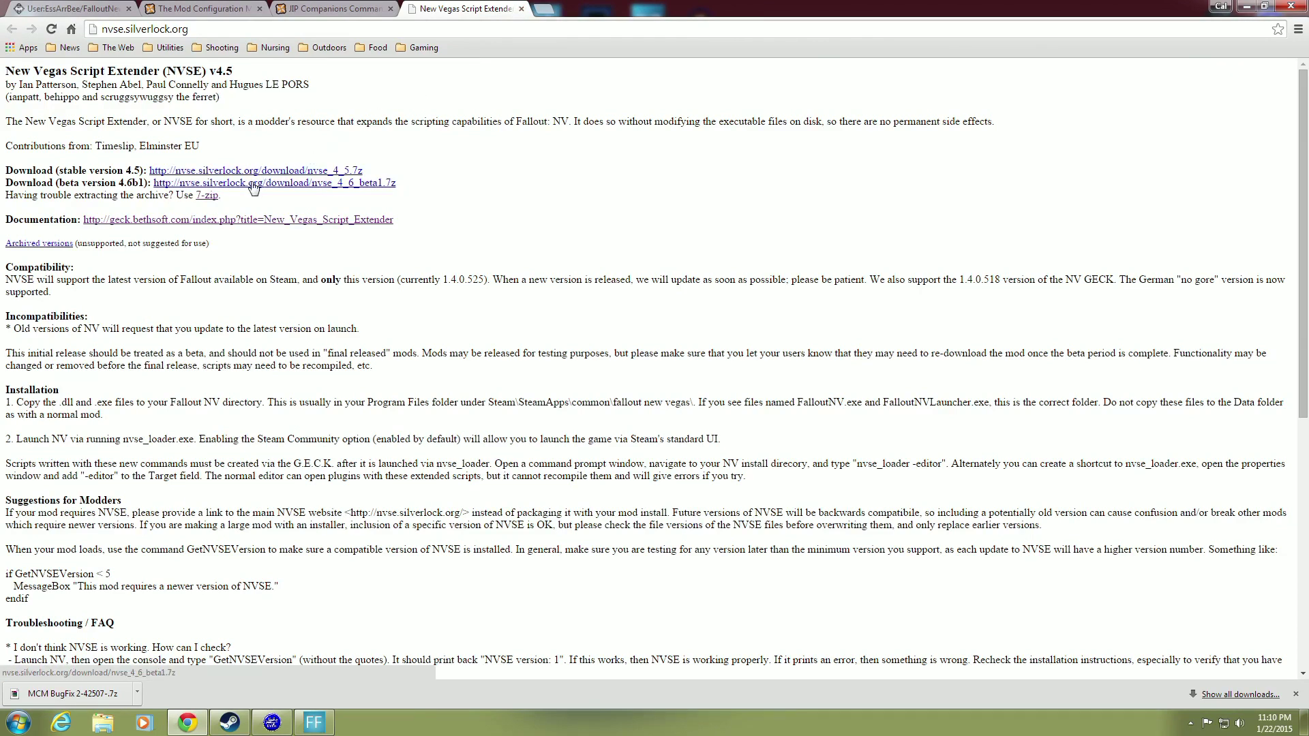
pyautogui.click(521, 9)
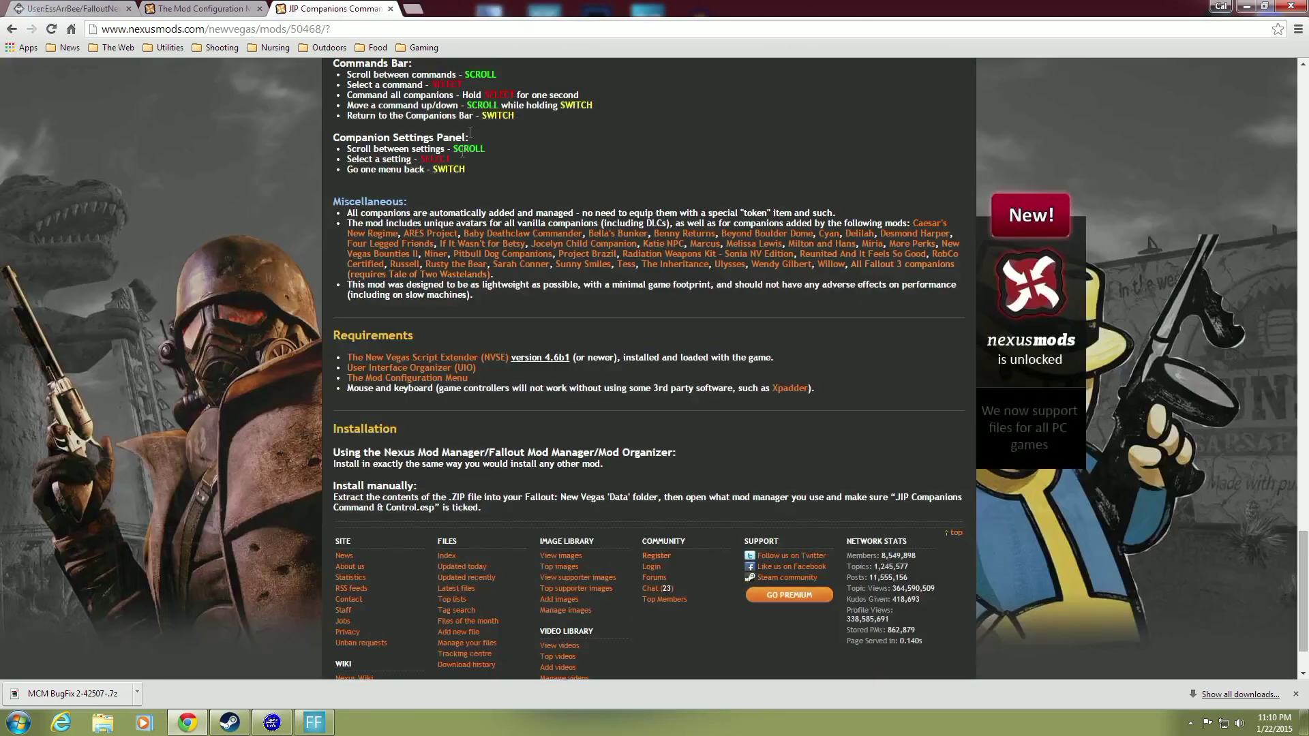
# Step: Review the JIP Companions Command and Control requirements, controls, MCM Control-Panel note and key features, returning to the page header
pyautogui.scroll(-1, 309, 338)
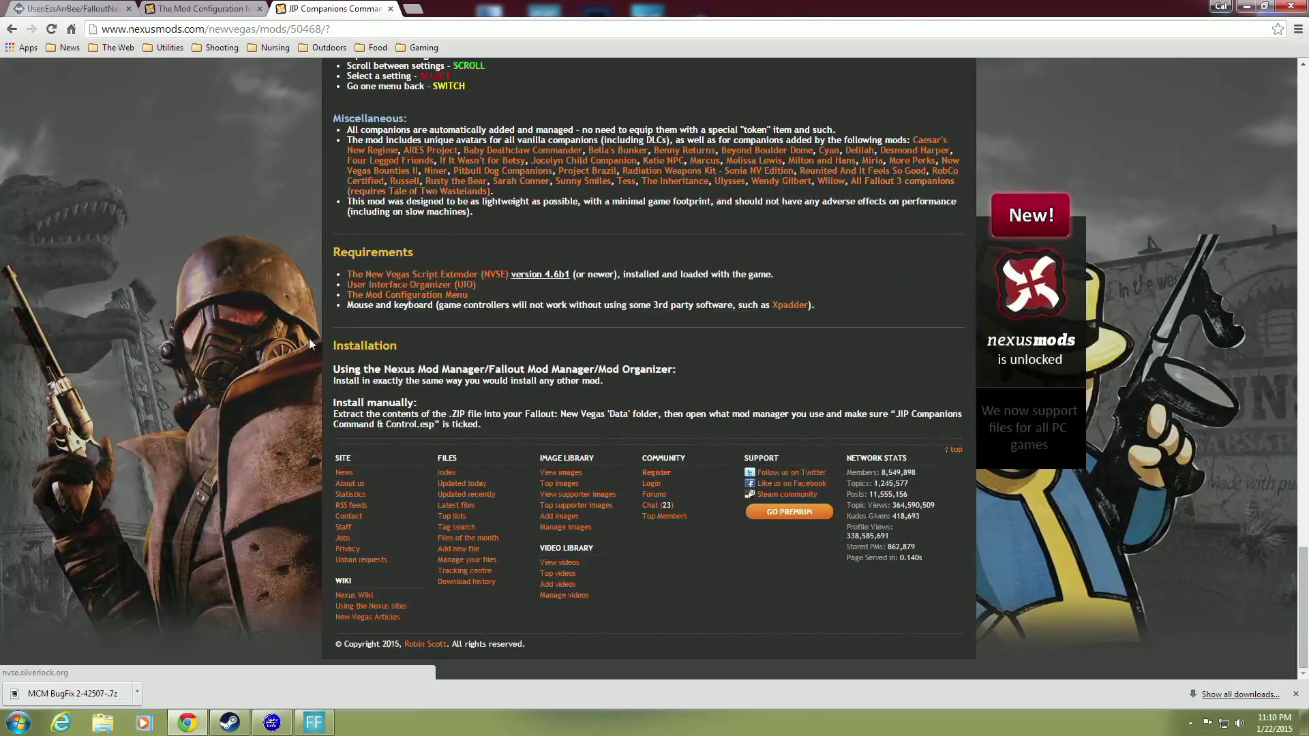
pyautogui.scroll(2, 309, 347)
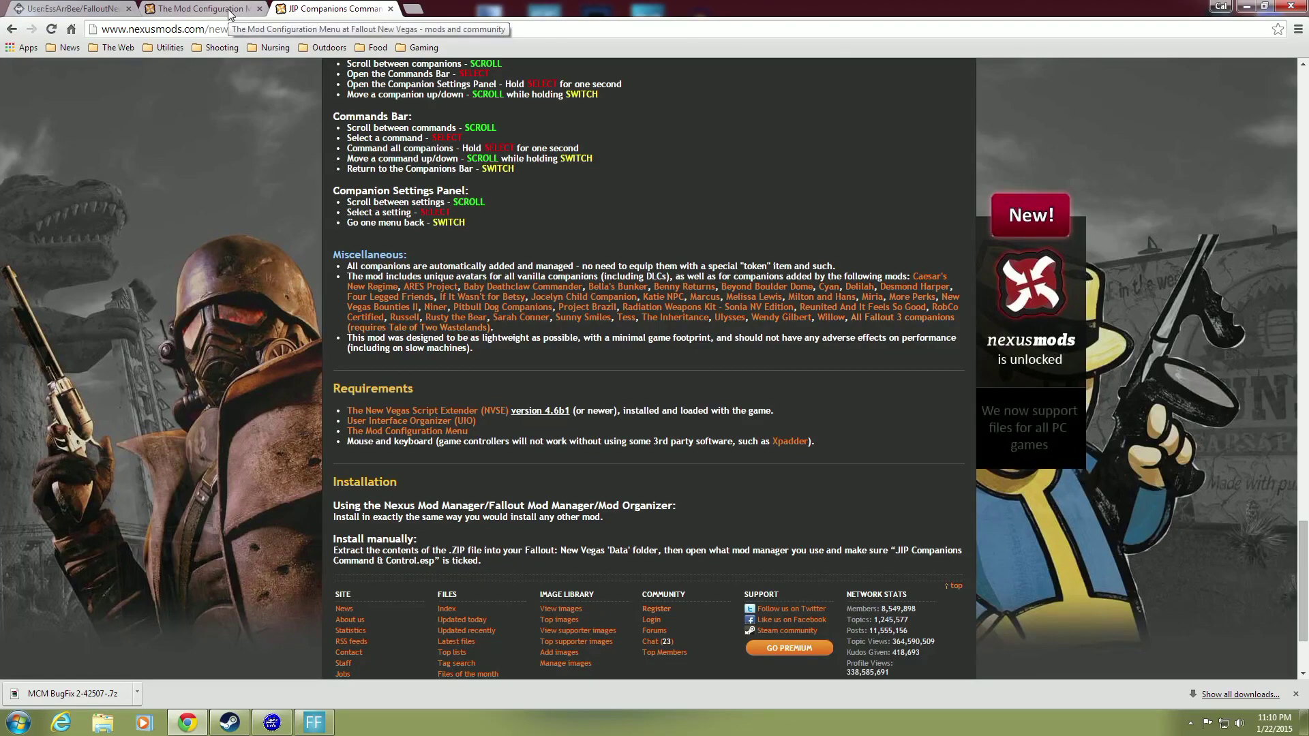
pyautogui.scroll(10, 296, 271)
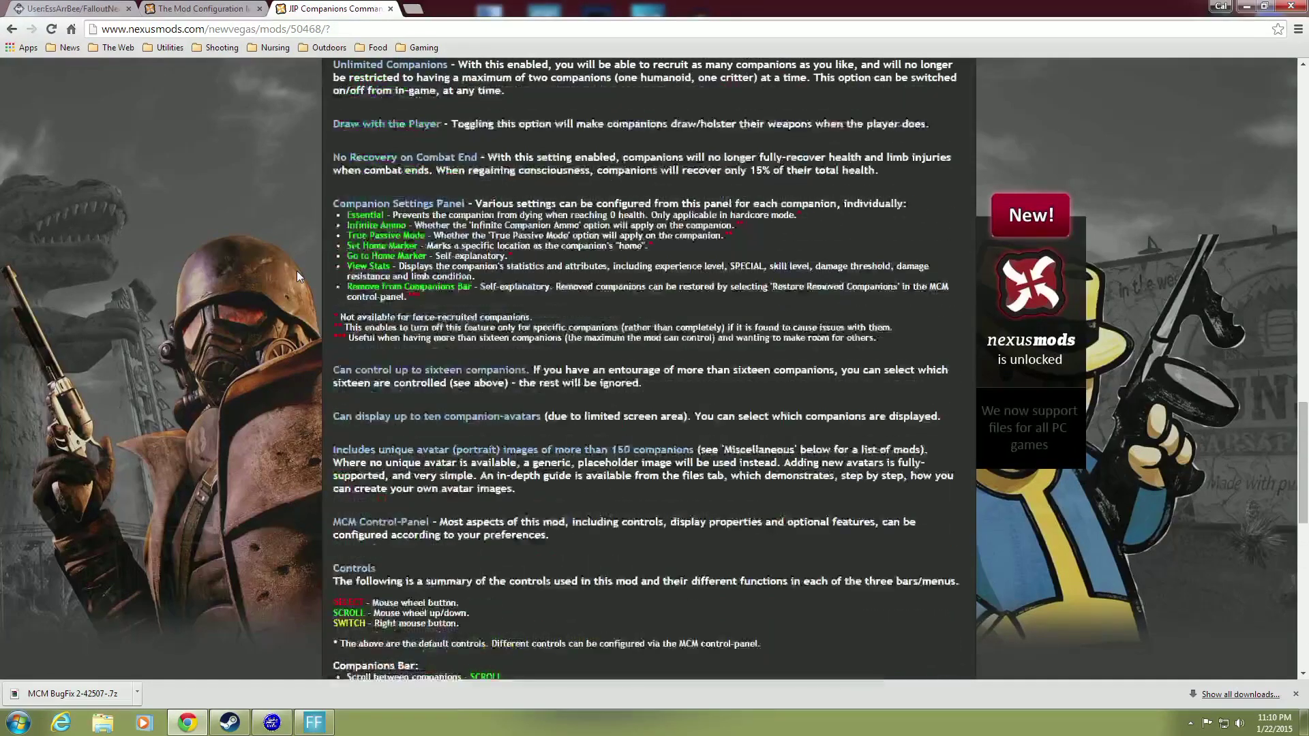
pyautogui.scroll(-5, 296, 271)
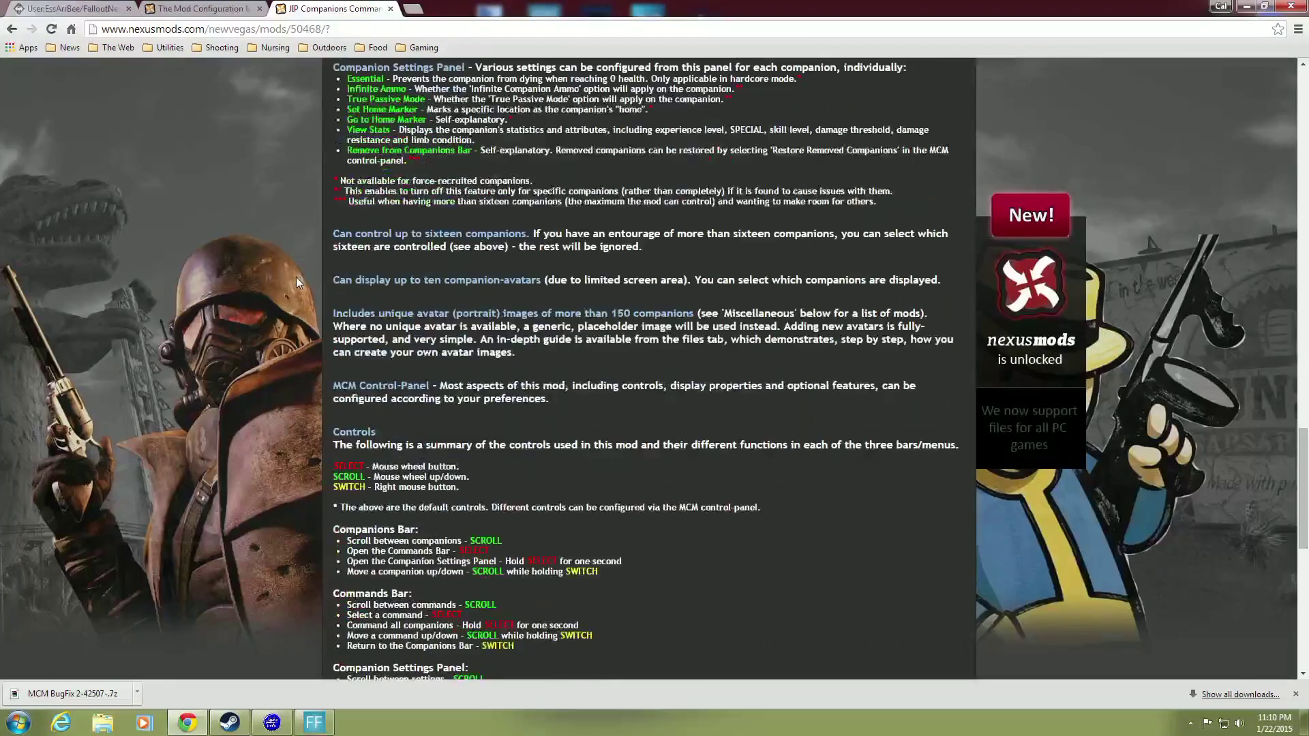
pyautogui.scroll(-4, 296, 276)
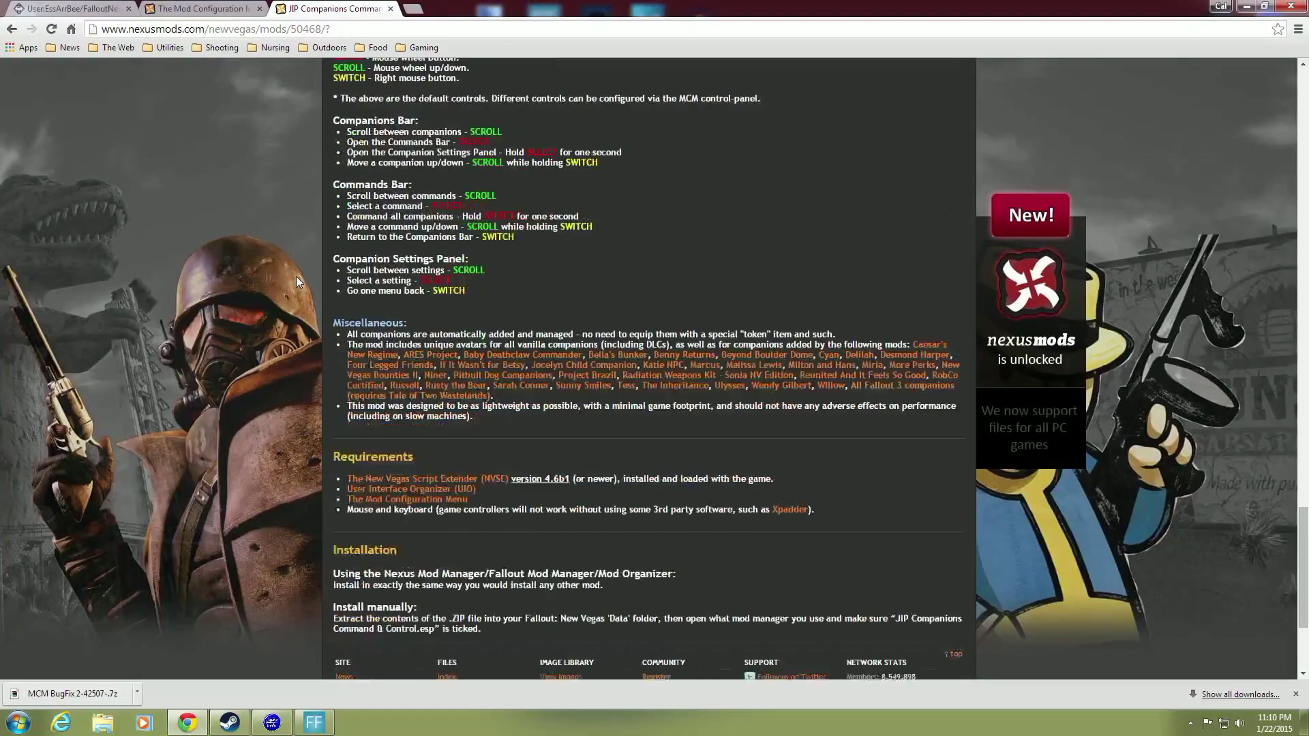
pyautogui.scroll(2, 295, 276)
pyautogui.scroll(2, 387, 254)
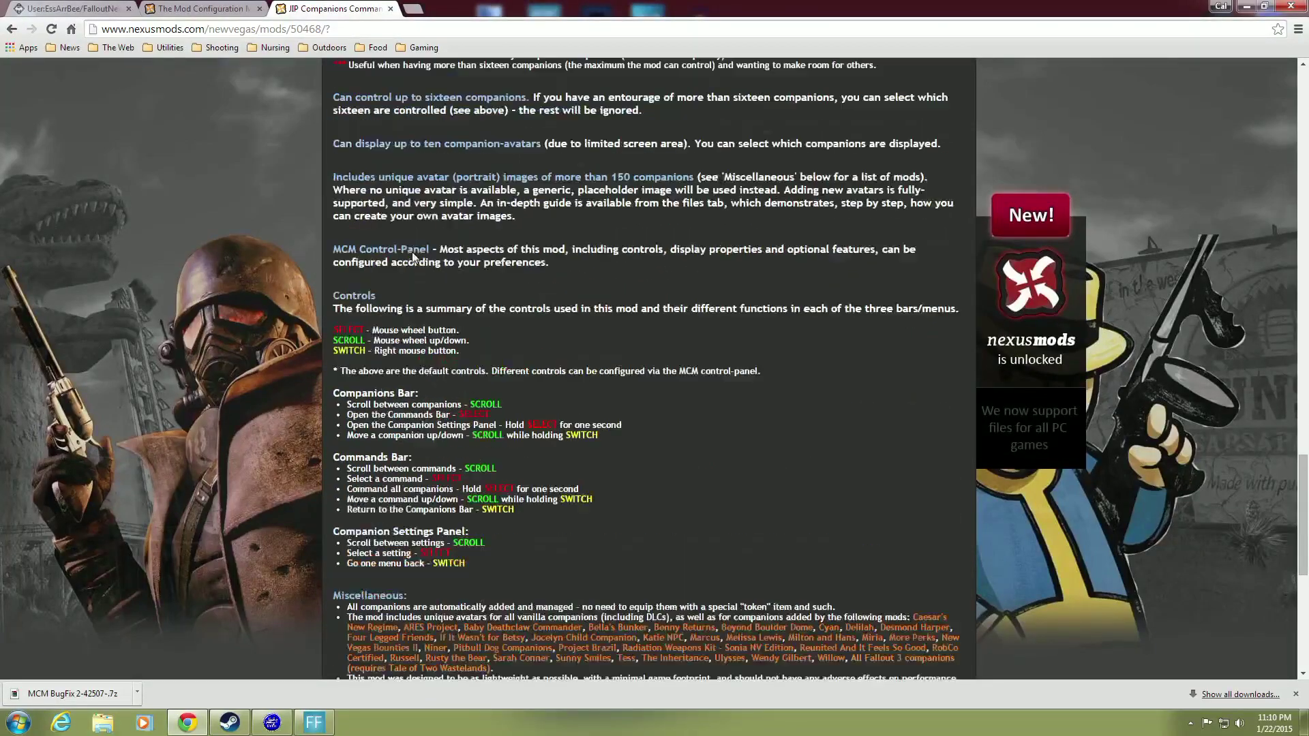
pyautogui.scroll(14, 388, 254)
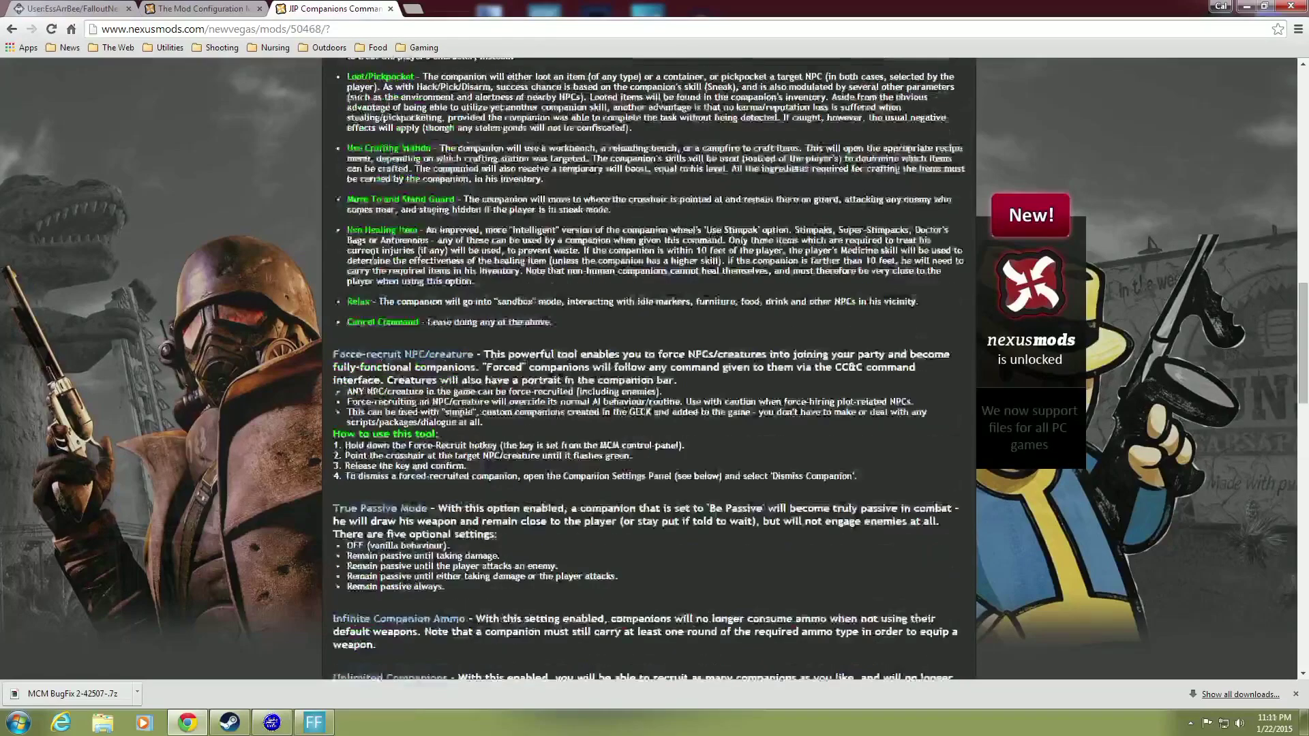
pyautogui.scroll(8, 372, 261)
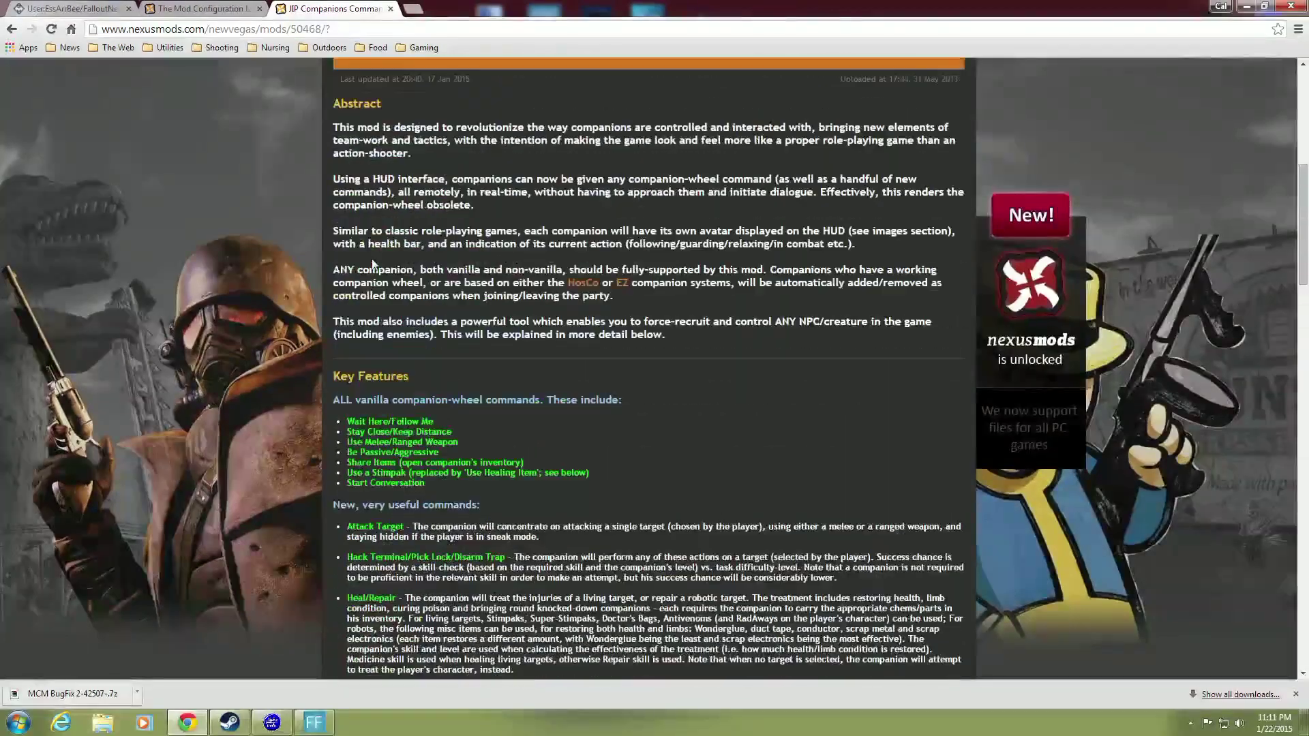
pyautogui.scroll(3, 372, 262)
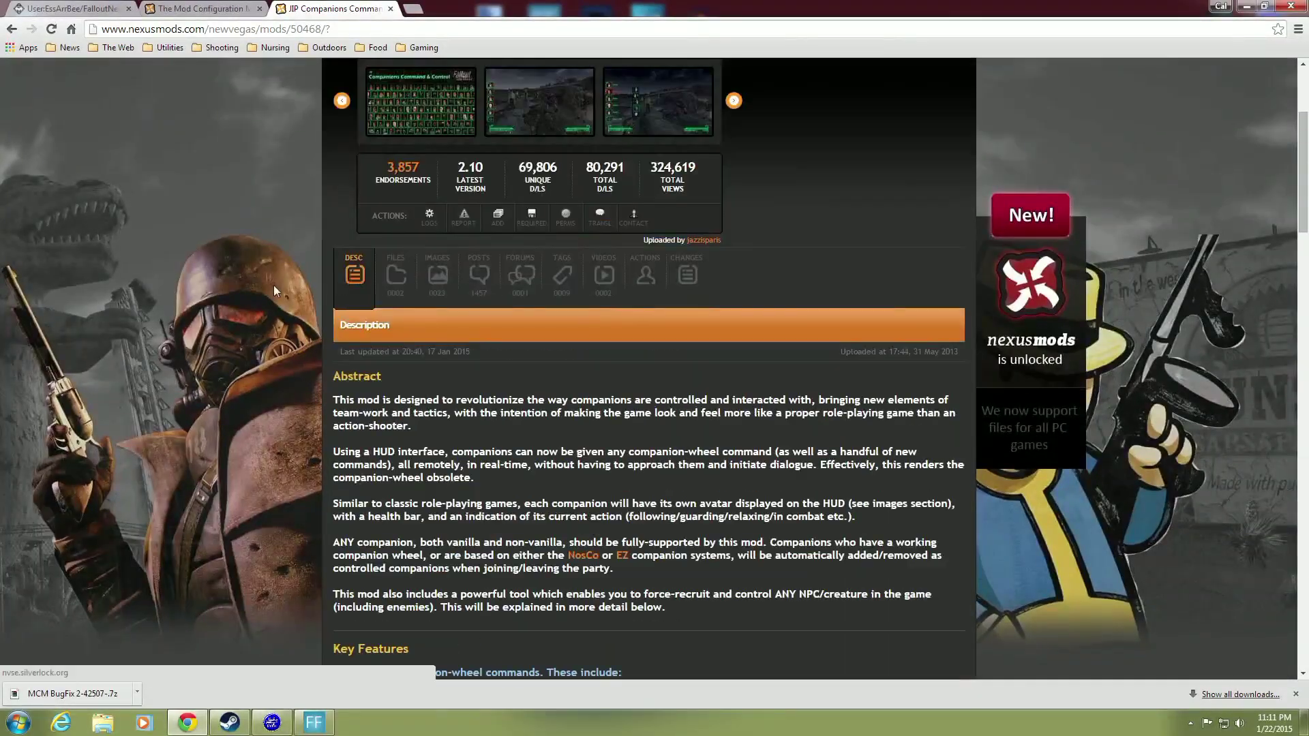
pyautogui.scroll(2, 273, 285)
pyautogui.scroll(1, 272, 289)
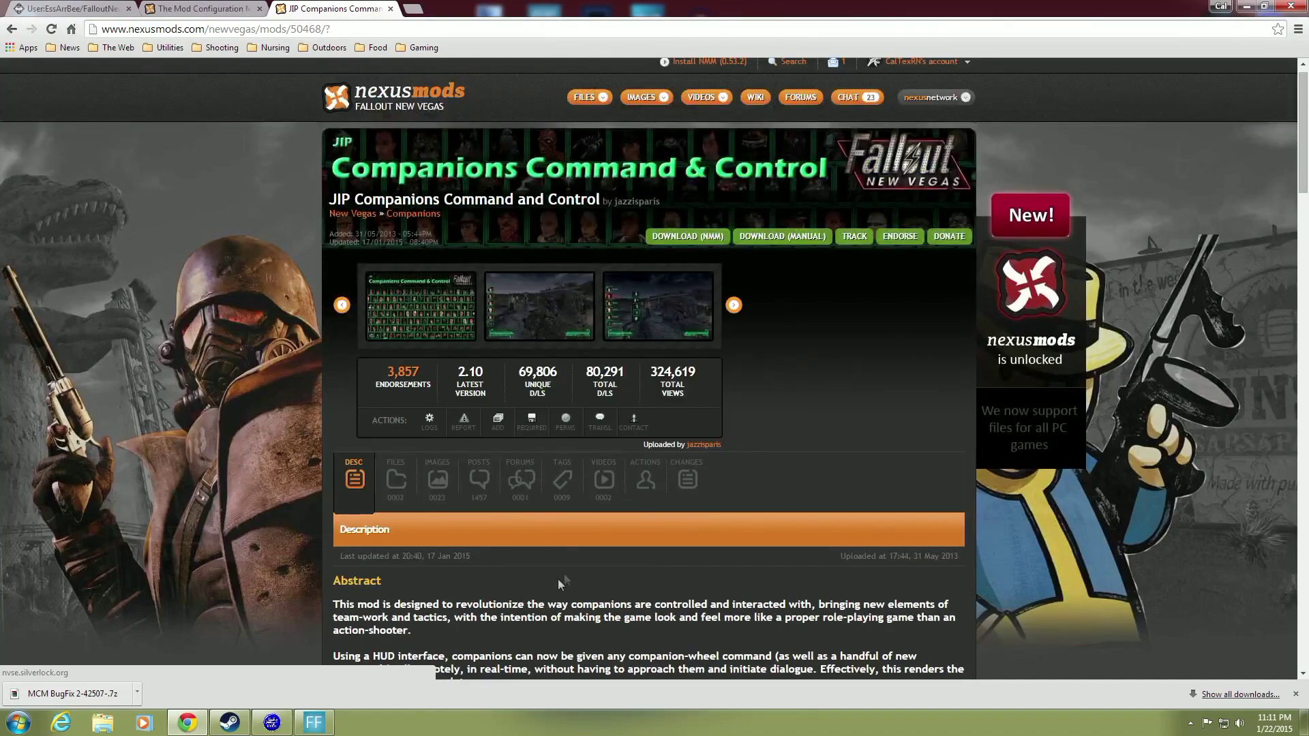
# Step: View the videos published for JIP Companions Command and Control
pyautogui.click(599, 501)
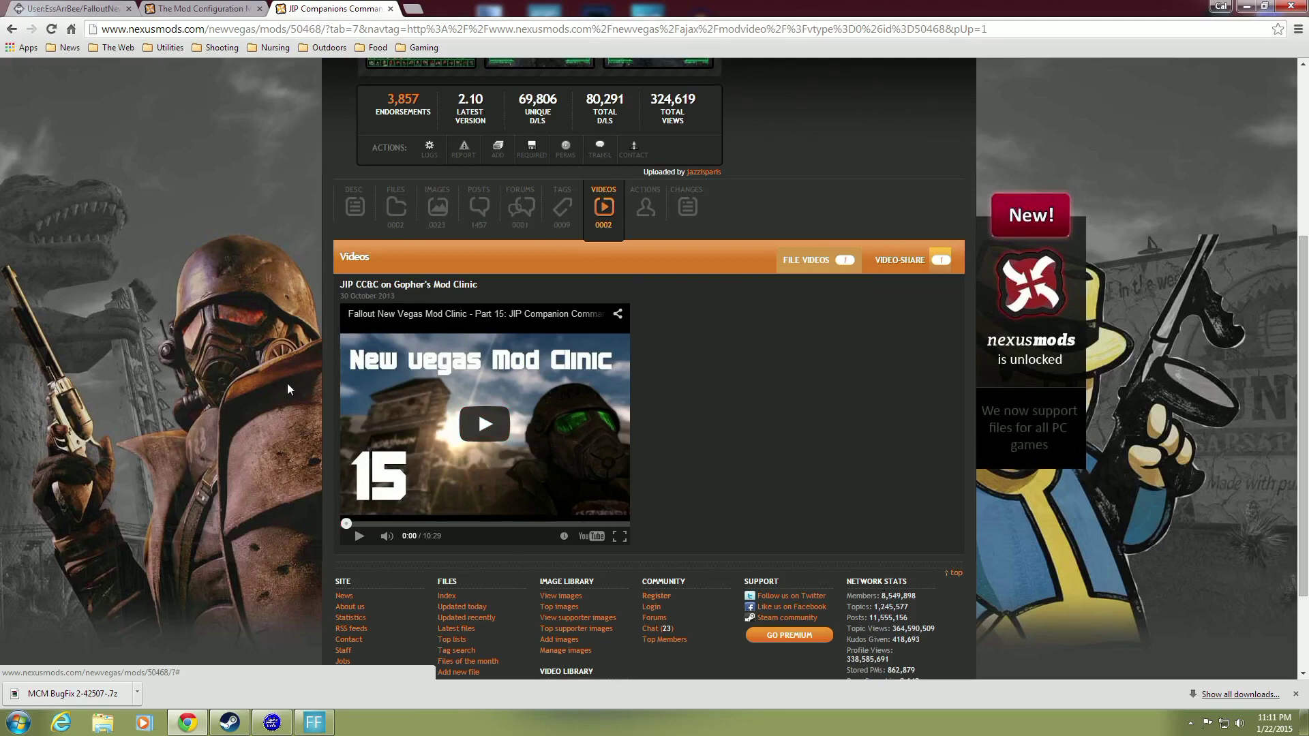
pyautogui.scroll(4, 287, 383)
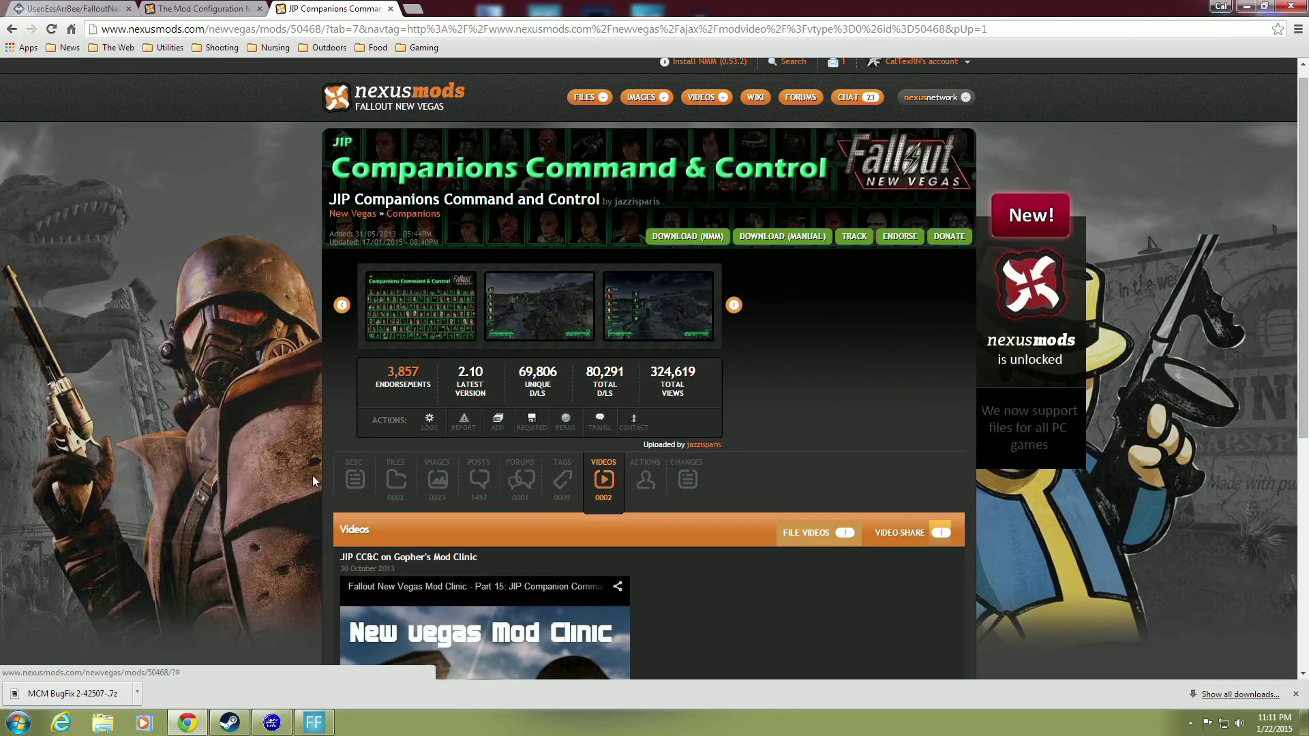
pyautogui.scroll(1, 312, 476)
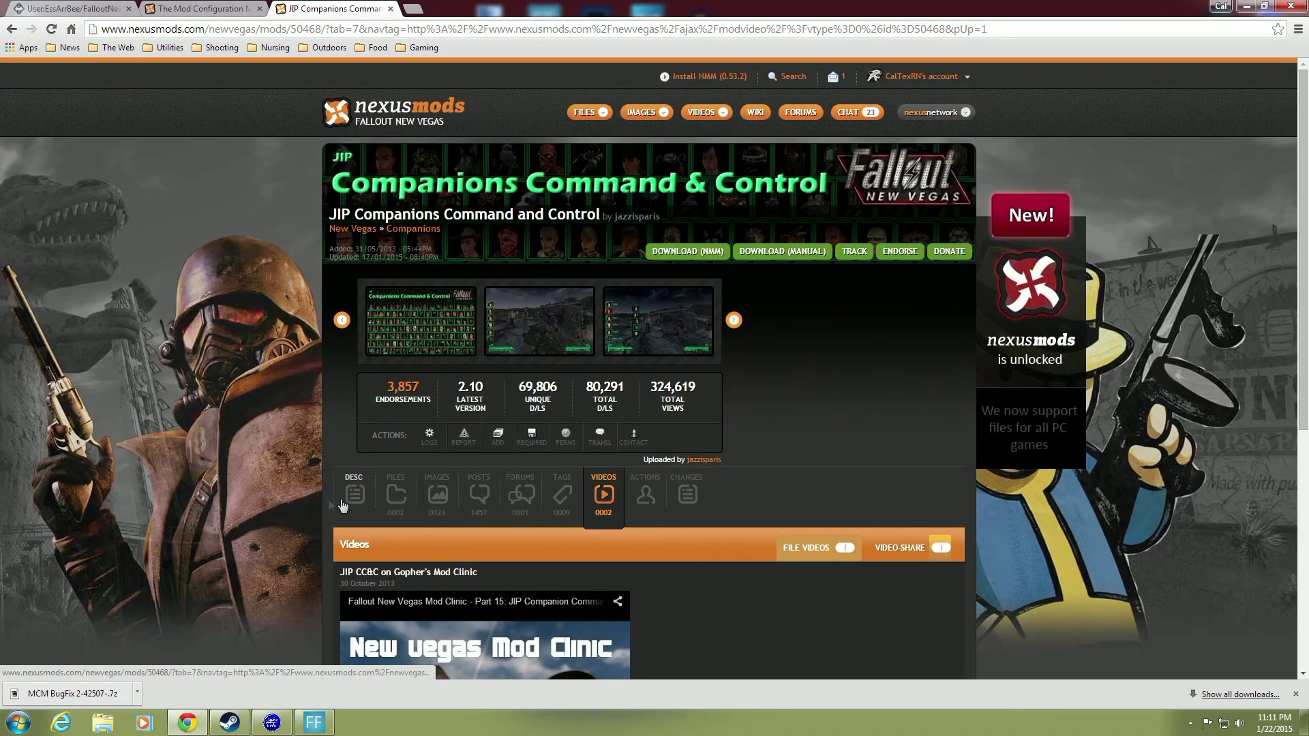
# Step: Download the JIP Companions Command and Control main file with the manager, continuing past the required-files notice
pyautogui.click(396, 498)
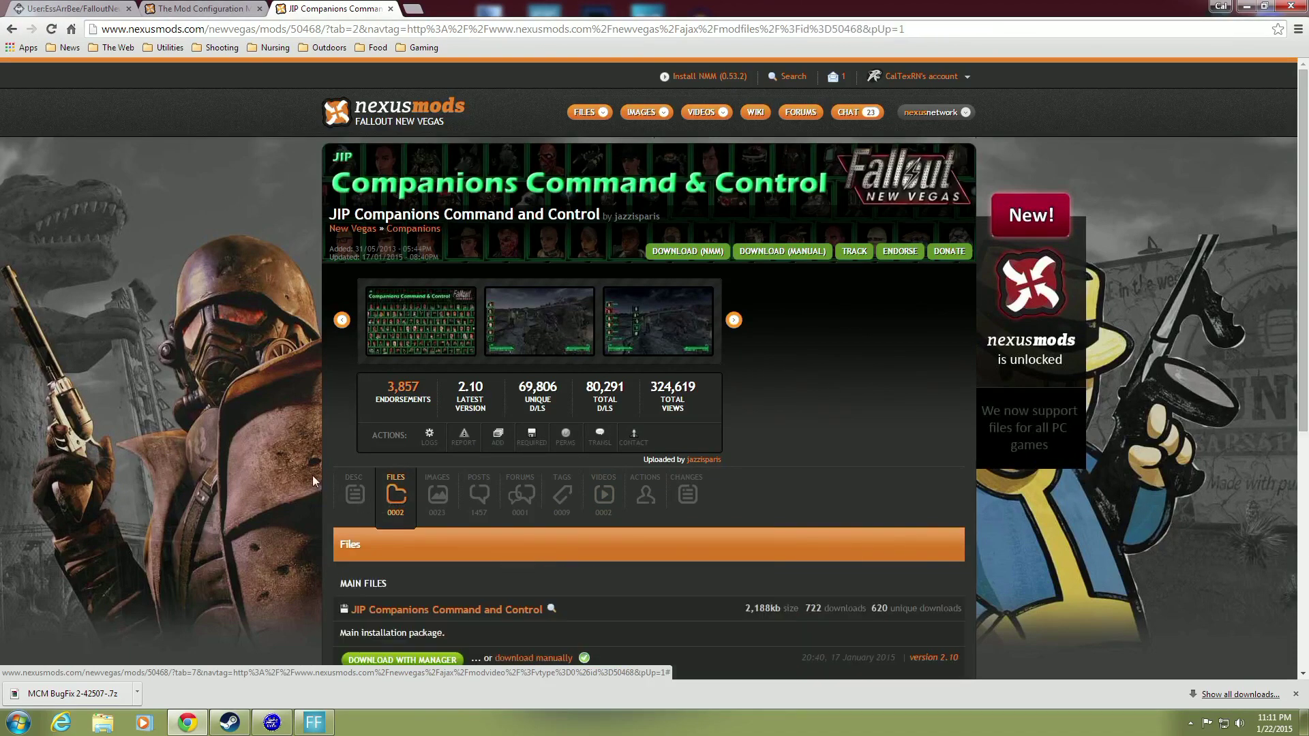
pyautogui.scroll(-3, 312, 475)
pyautogui.scroll(-1, 314, 484)
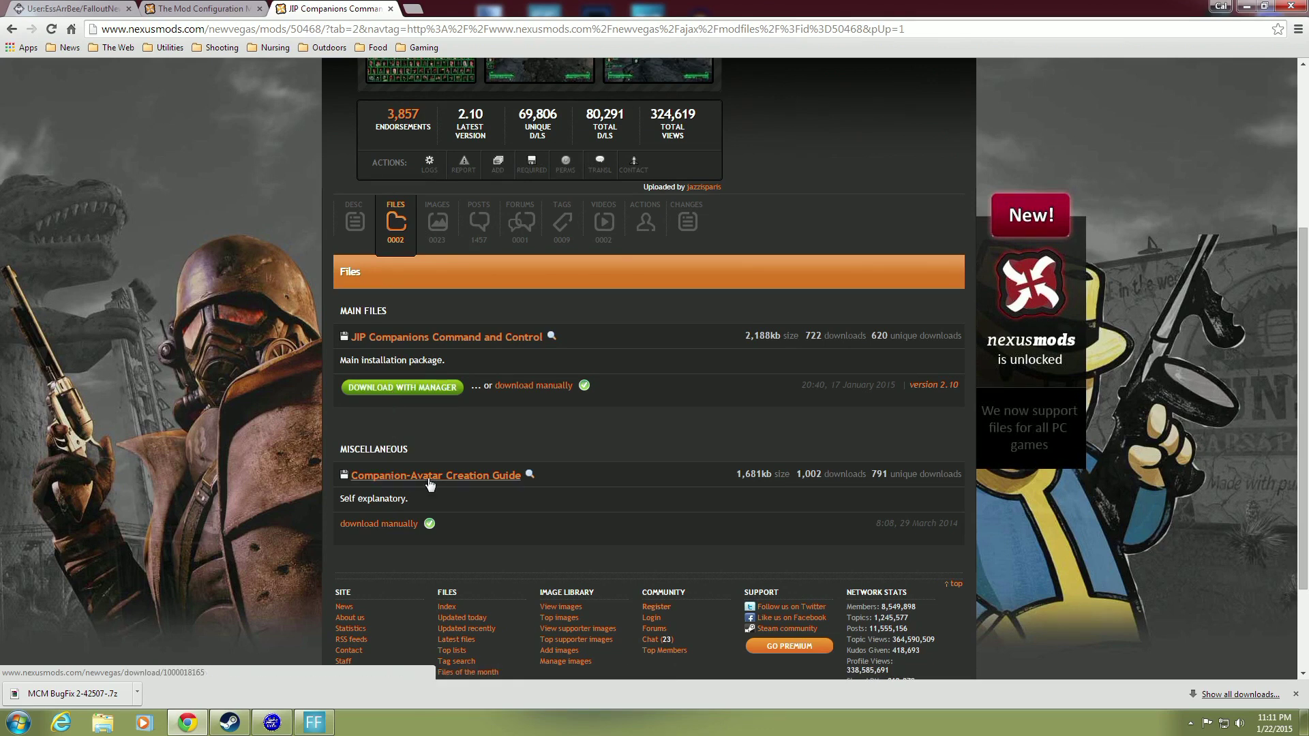
pyautogui.click(381, 388)
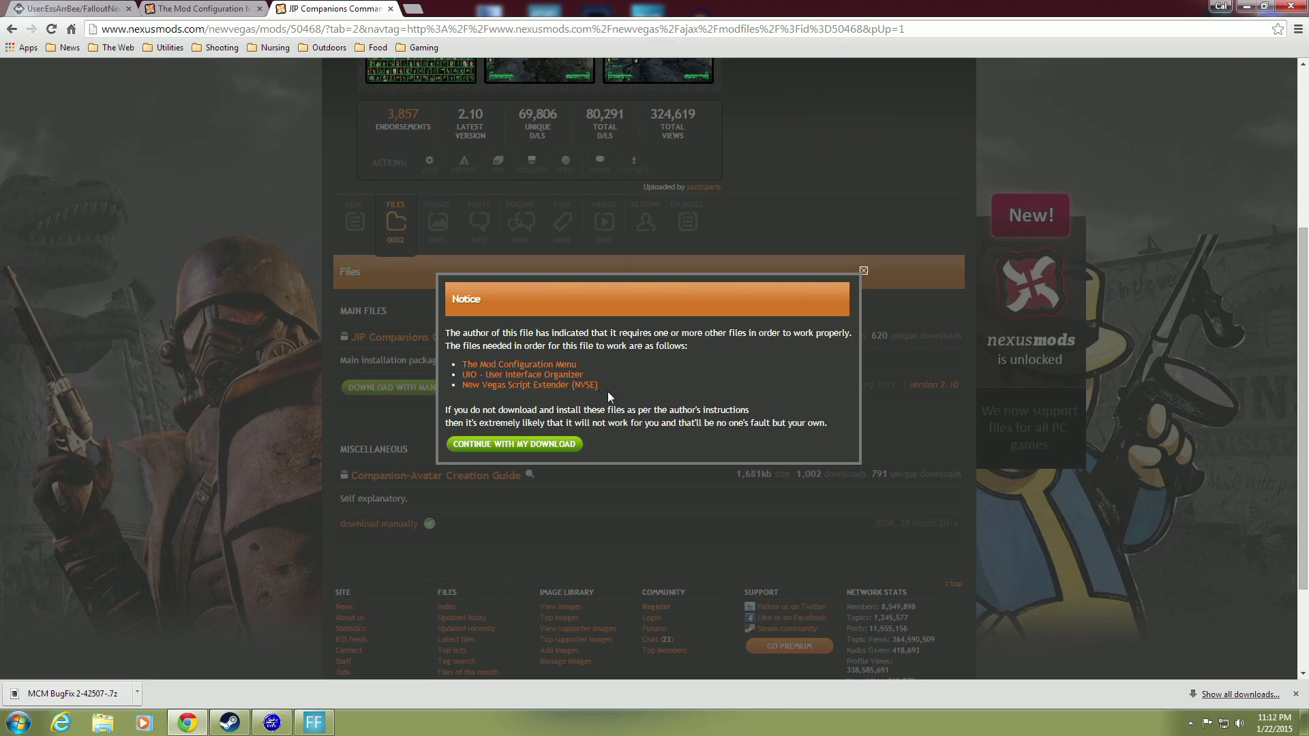
pyautogui.click(536, 445)
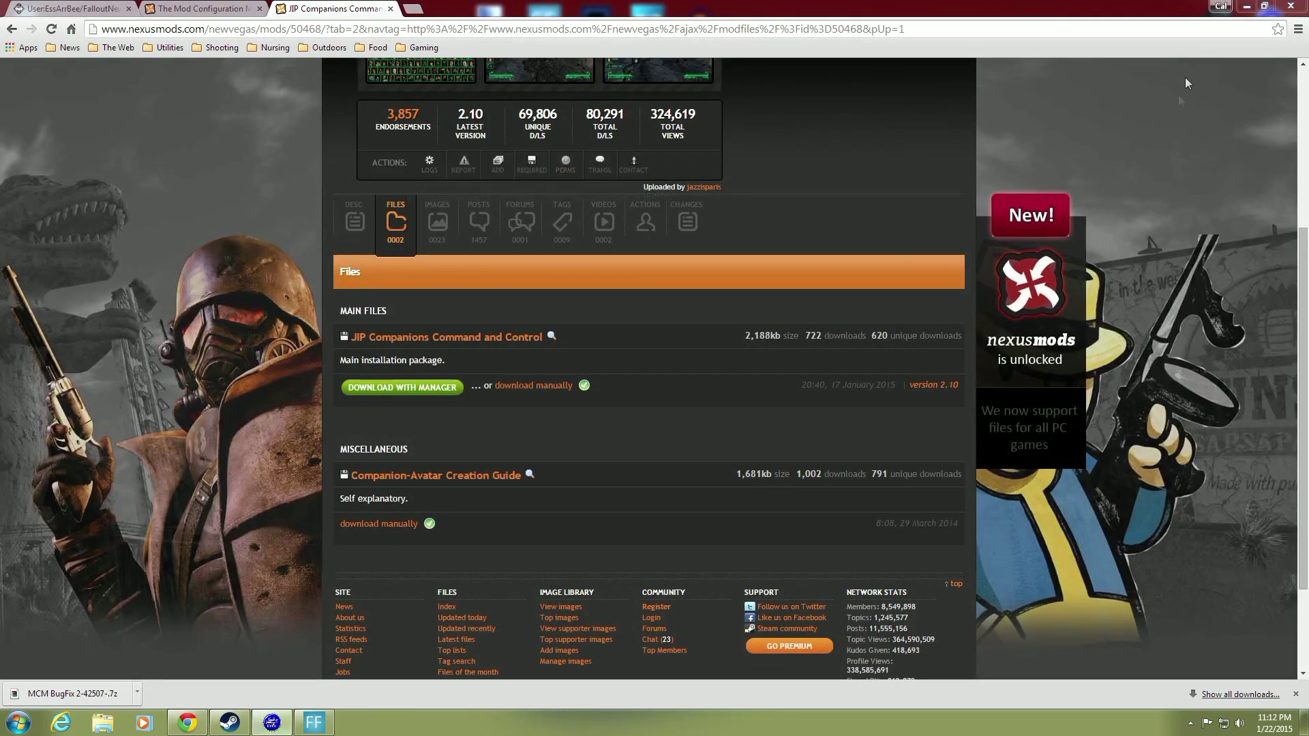
# Step: Switch to Mod Organizer, install the downloaded JIP Companions Command and Control archive using the manual option, and enable the mod
pyautogui.click(1247, 7)
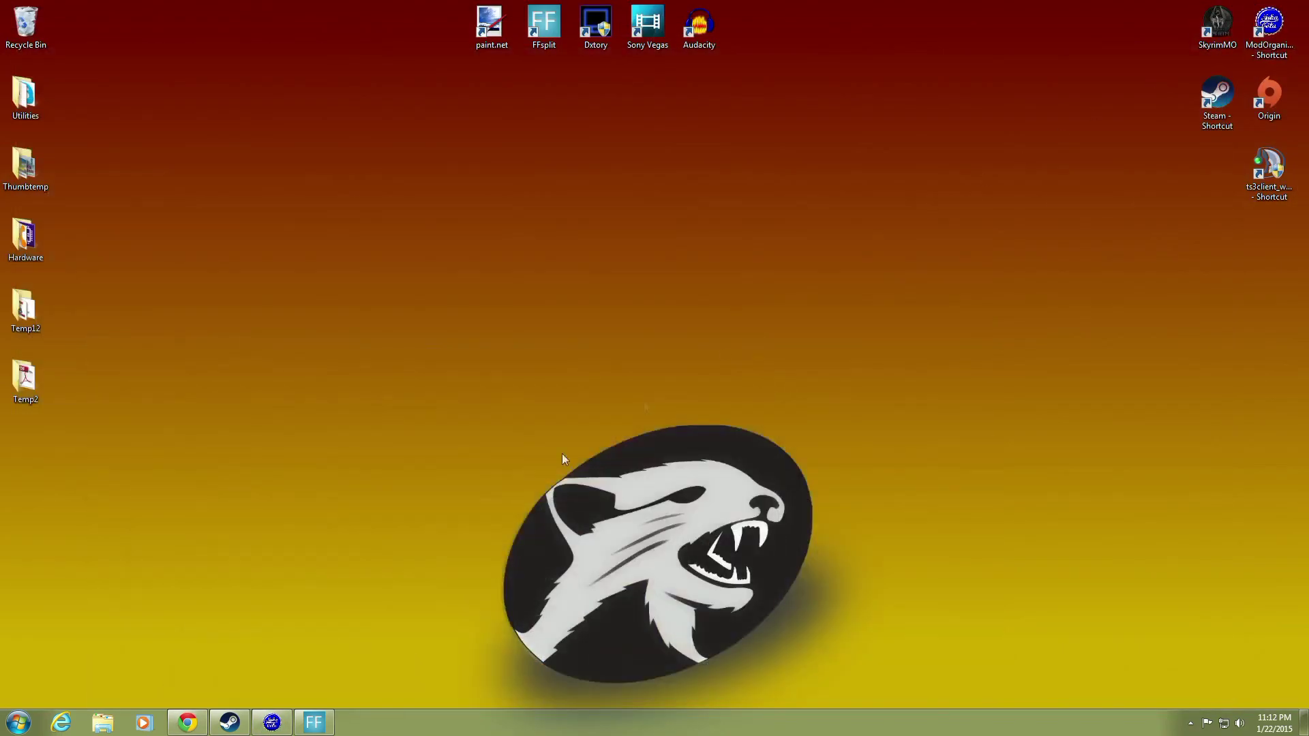
pyautogui.click(283, 720)
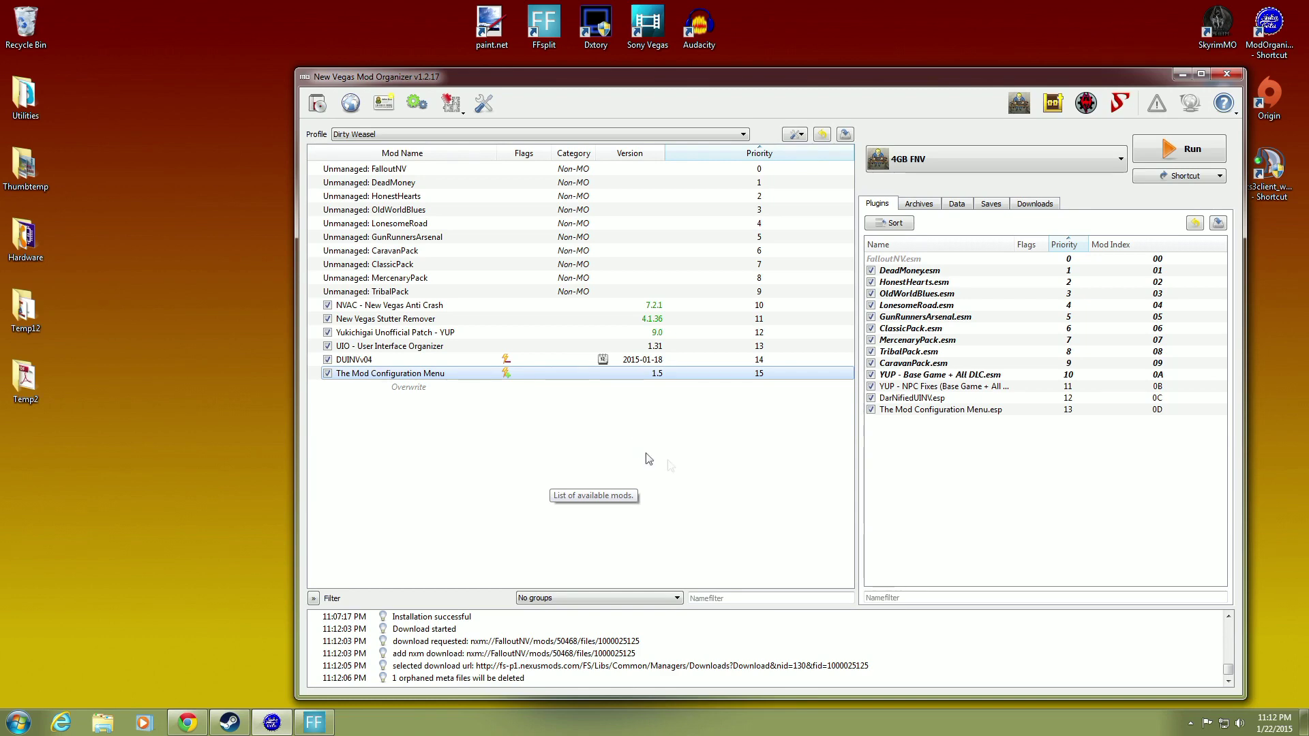
pyautogui.click(1034, 206)
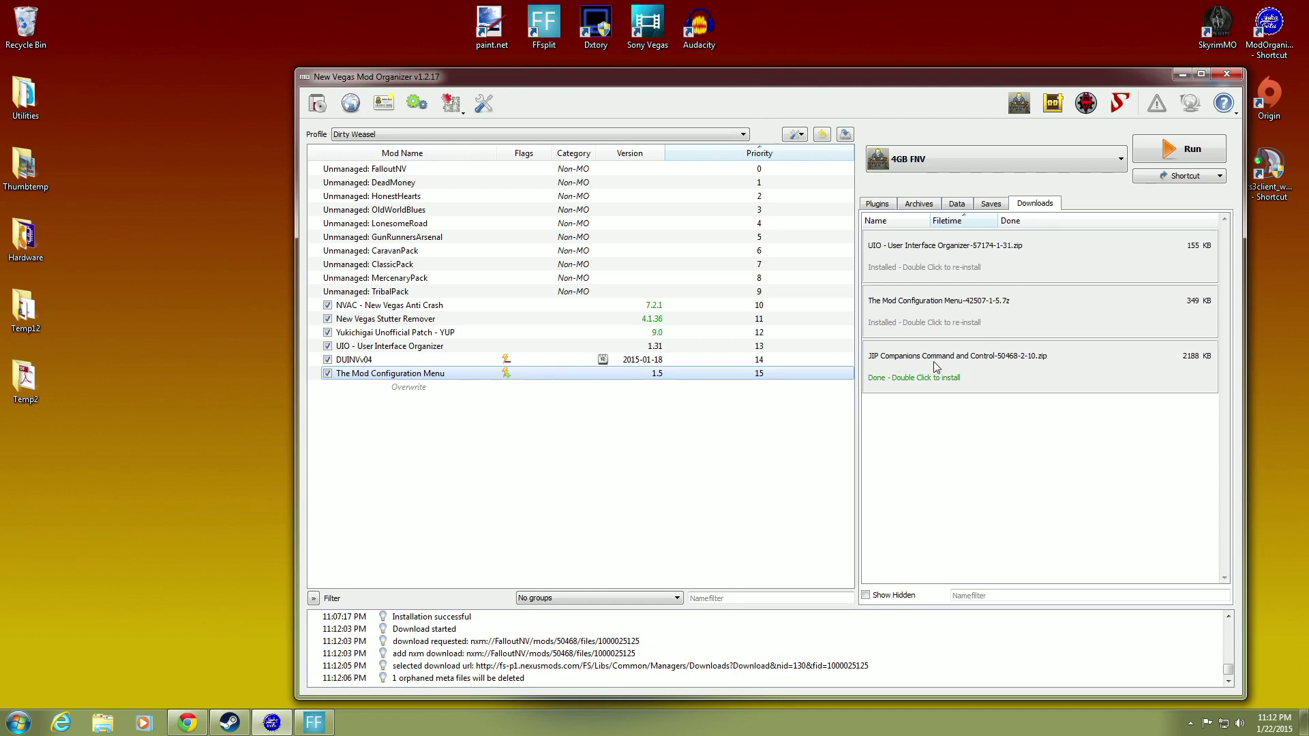
pyautogui.doubleClick(975, 368)
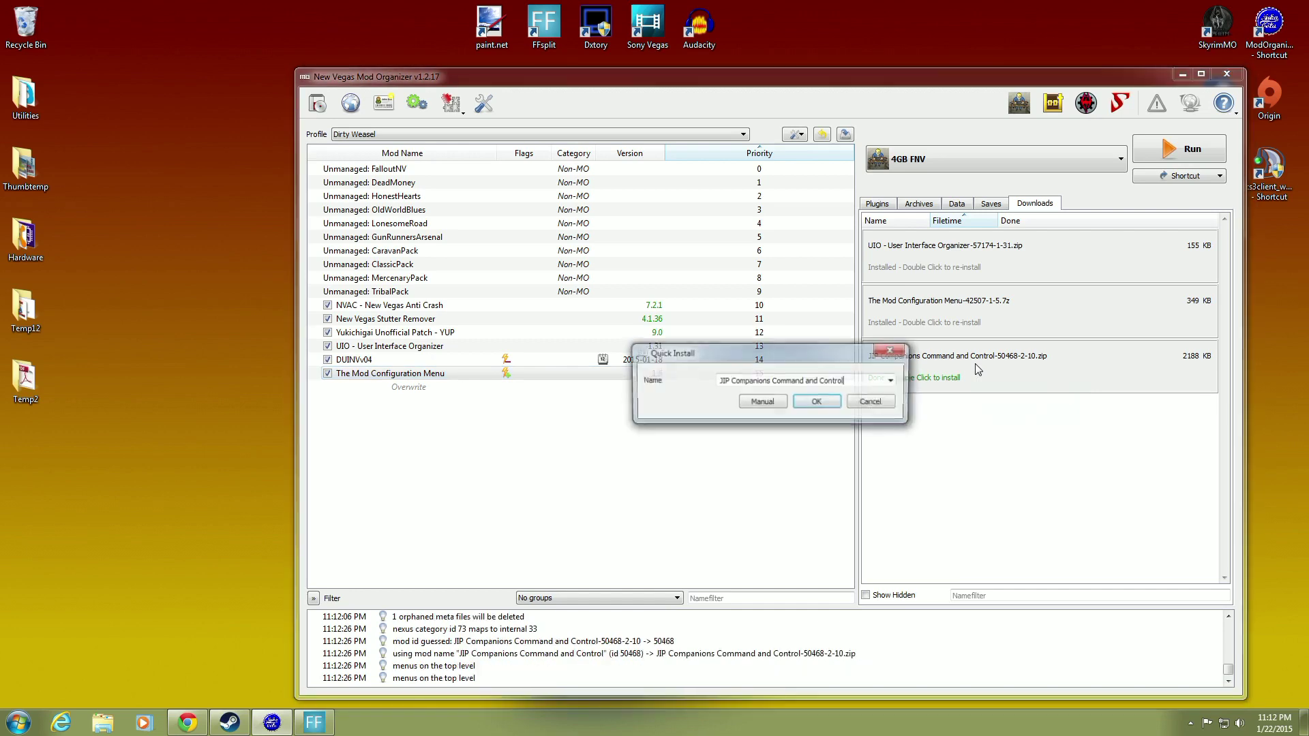
pyautogui.click(763, 402)
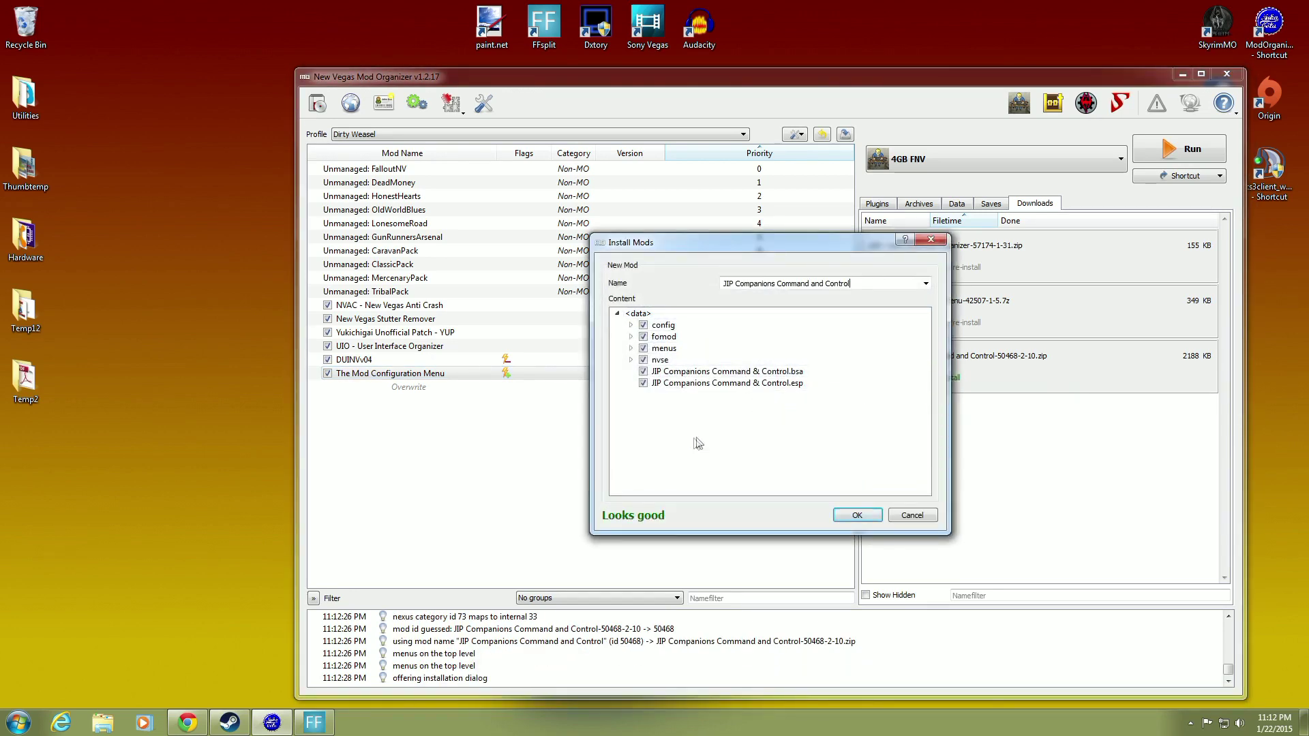
pyautogui.moveTo(843, 244); pyautogui.dragTo(752, 247)
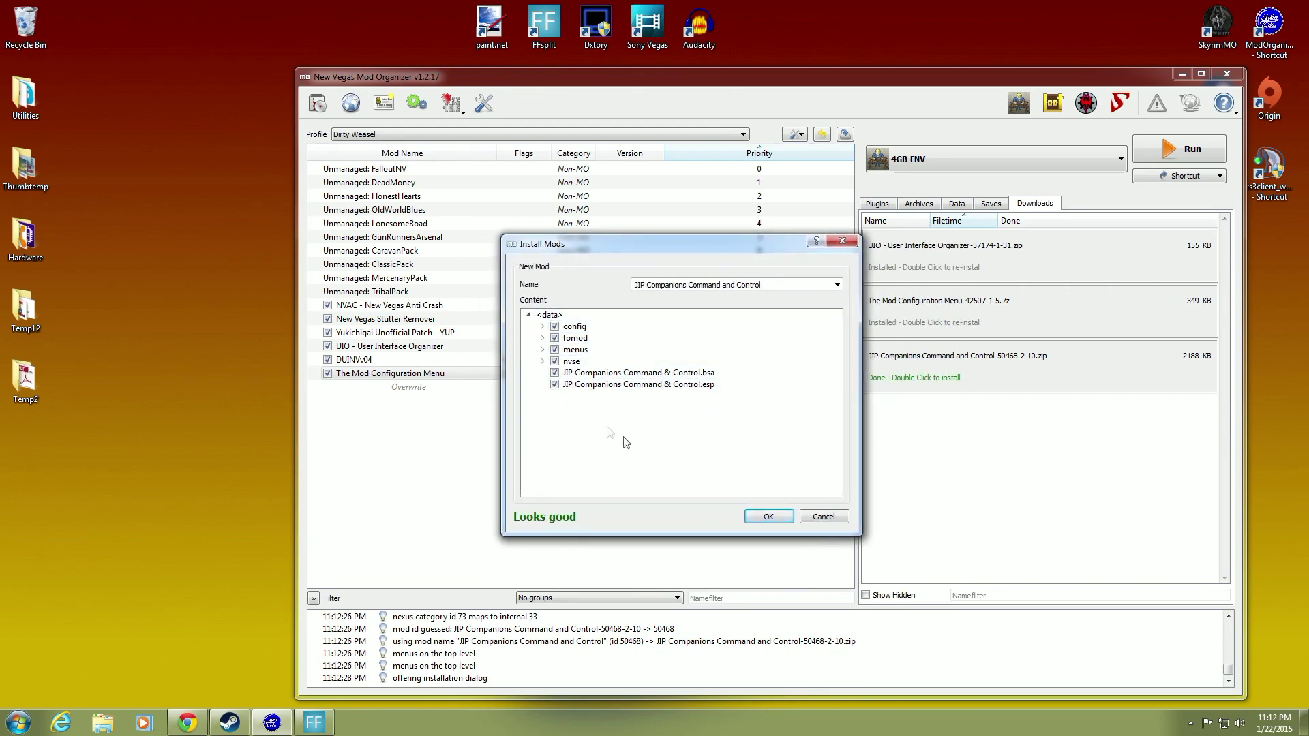
pyautogui.click(768, 517)
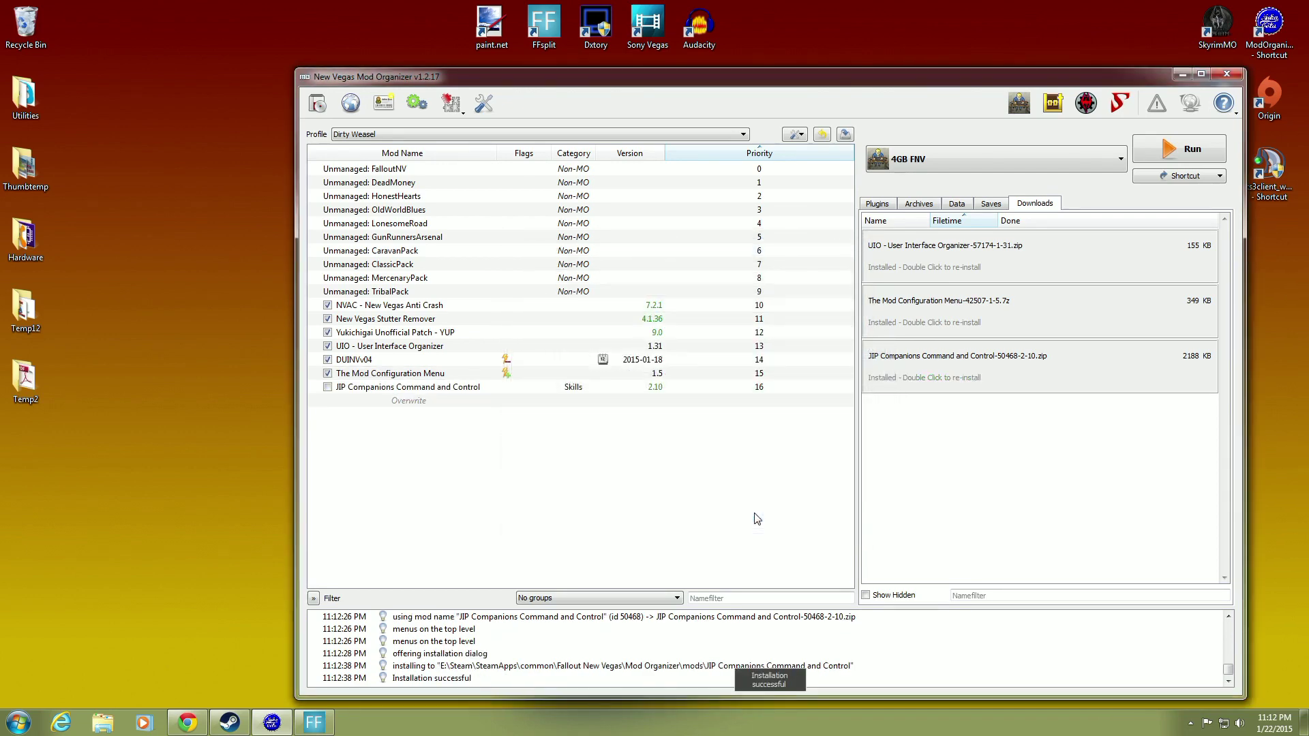
pyautogui.click(327, 387)
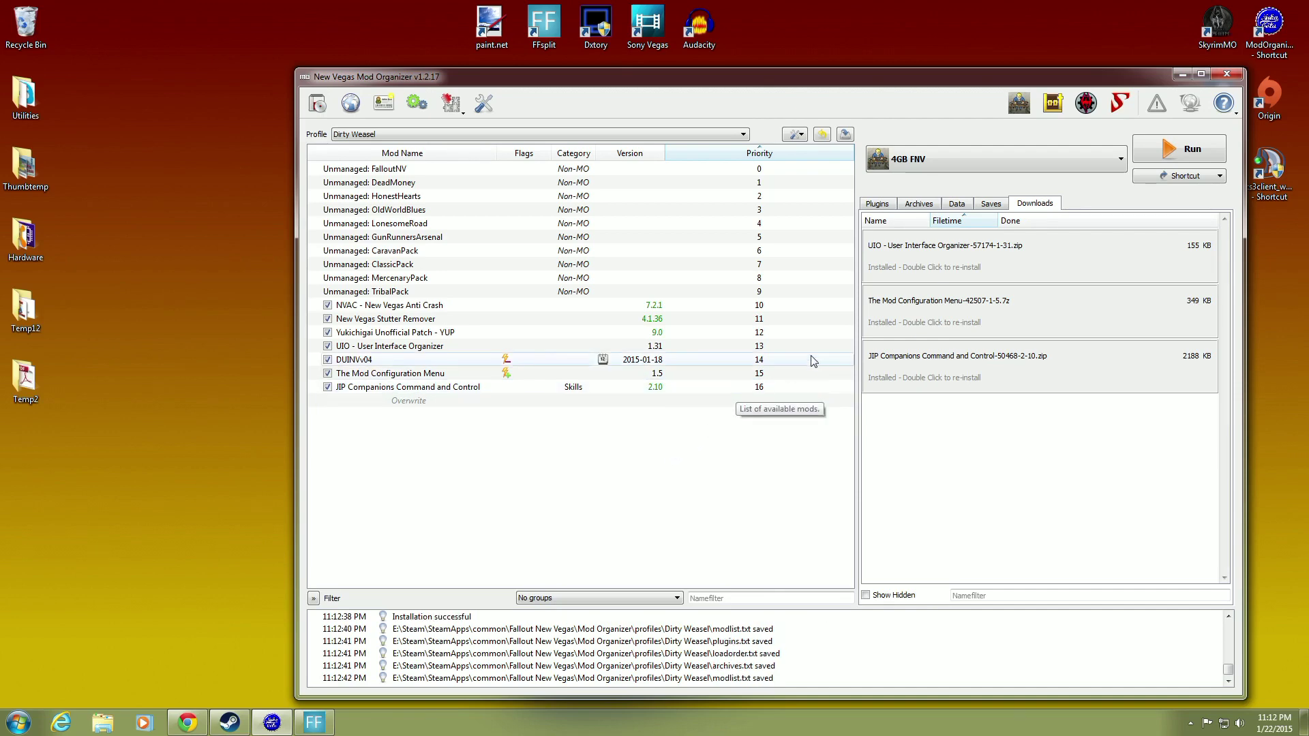
# Step: Launch the game through 4GB FNV, continue from the last saved game, and dismiss the JIP Companions Command & Control message
pyautogui.moveTo(816, 87); pyautogui.dragTo(677, 88)
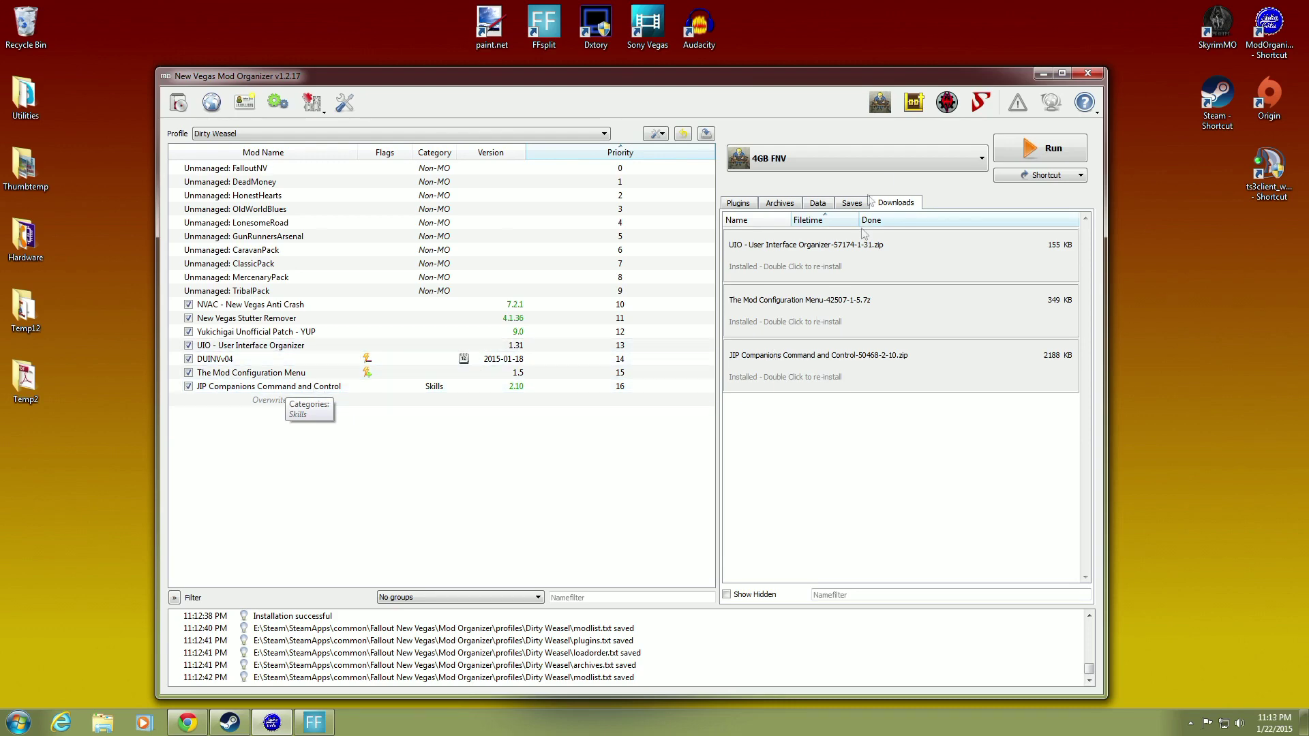
pyautogui.click(1021, 156)
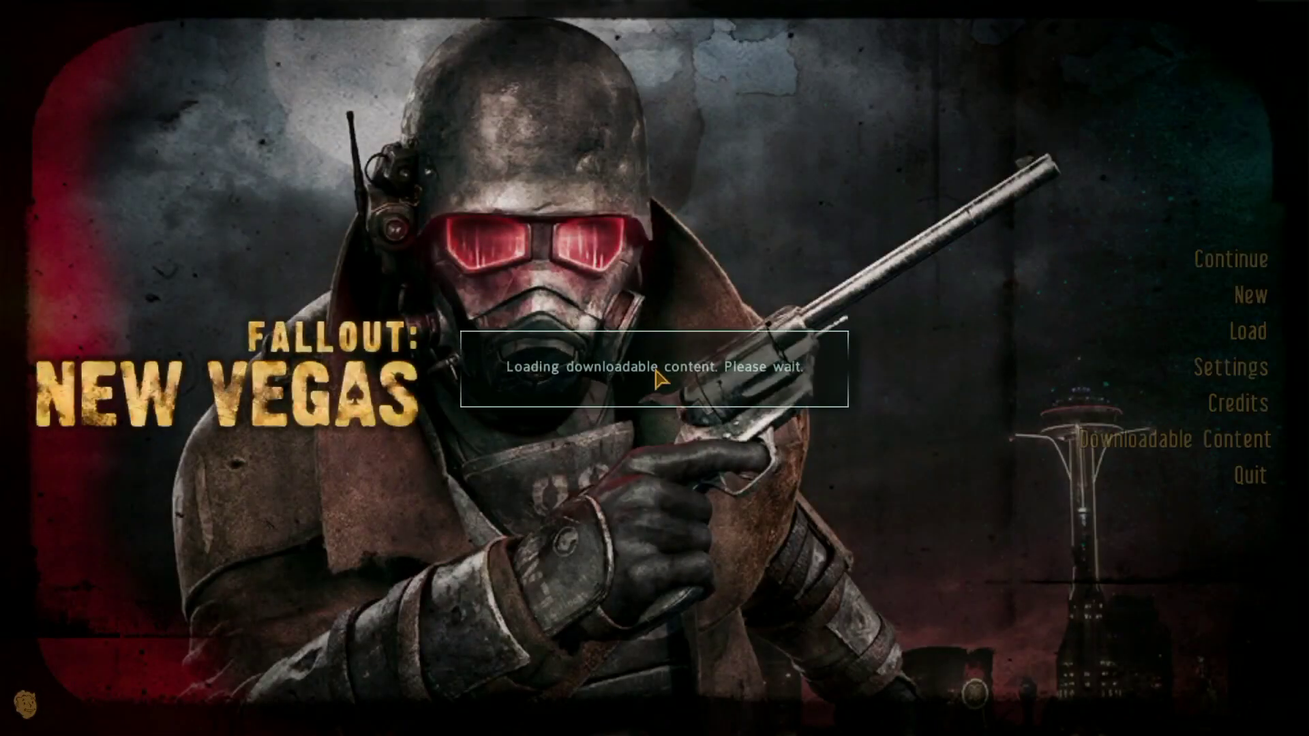
pyautogui.click(1193, 264)
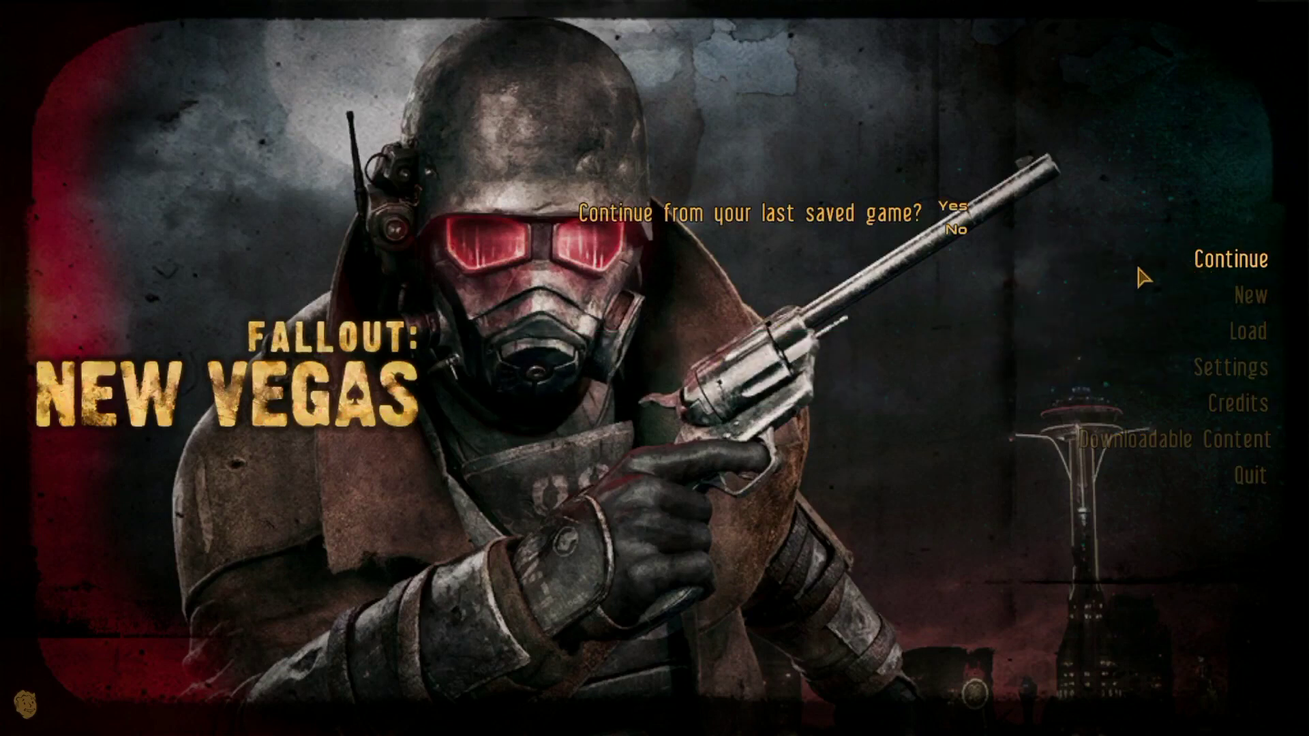
pyautogui.click(953, 208)
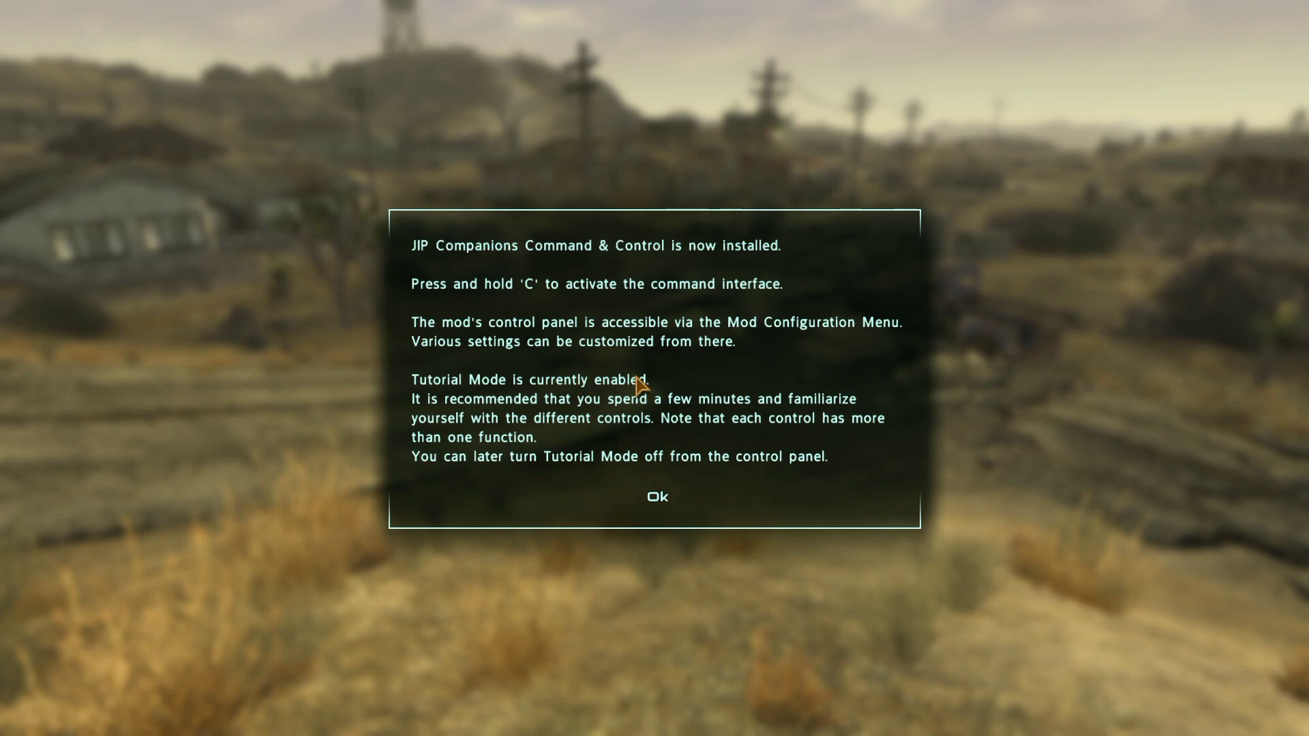
pyautogui.click(666, 502)
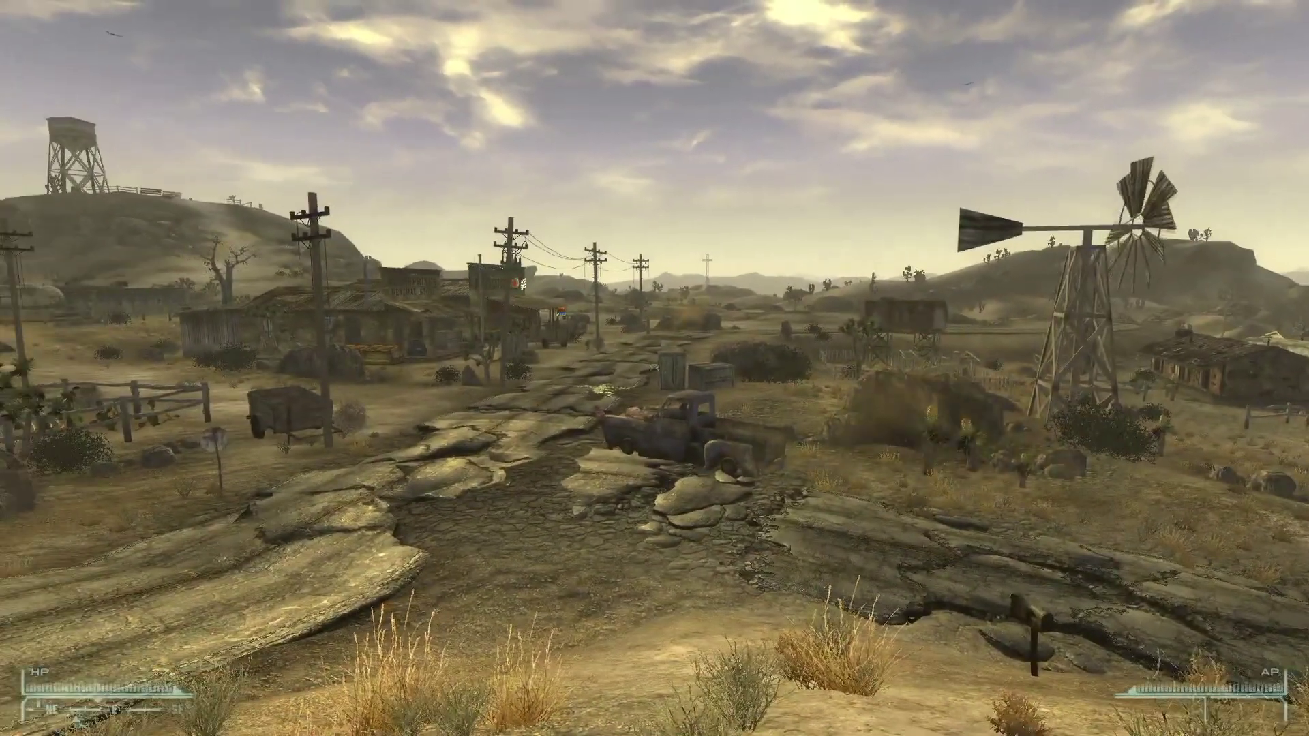
# Step: Review the JIP CC&C Controls, Interface and Optional settings in Mod Configuration, and exit the game
pyautogui.press('Escape')
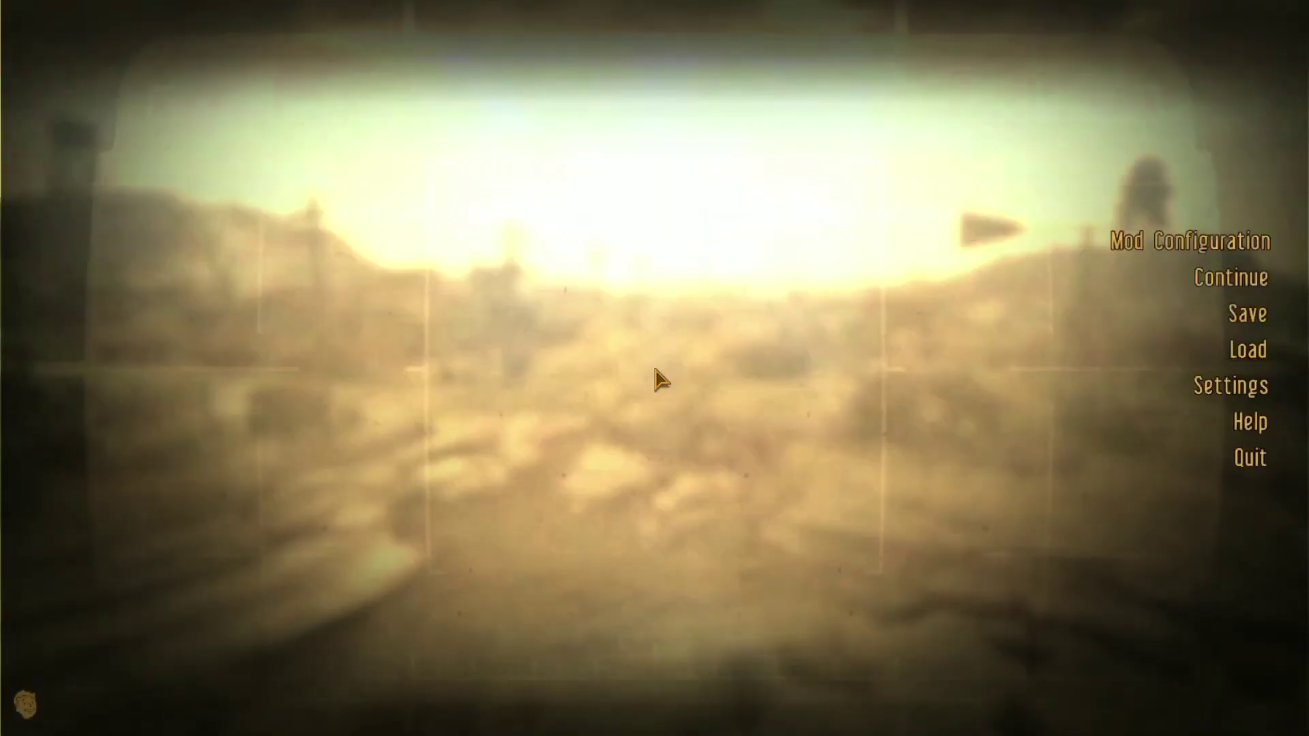
pyautogui.click(1129, 248)
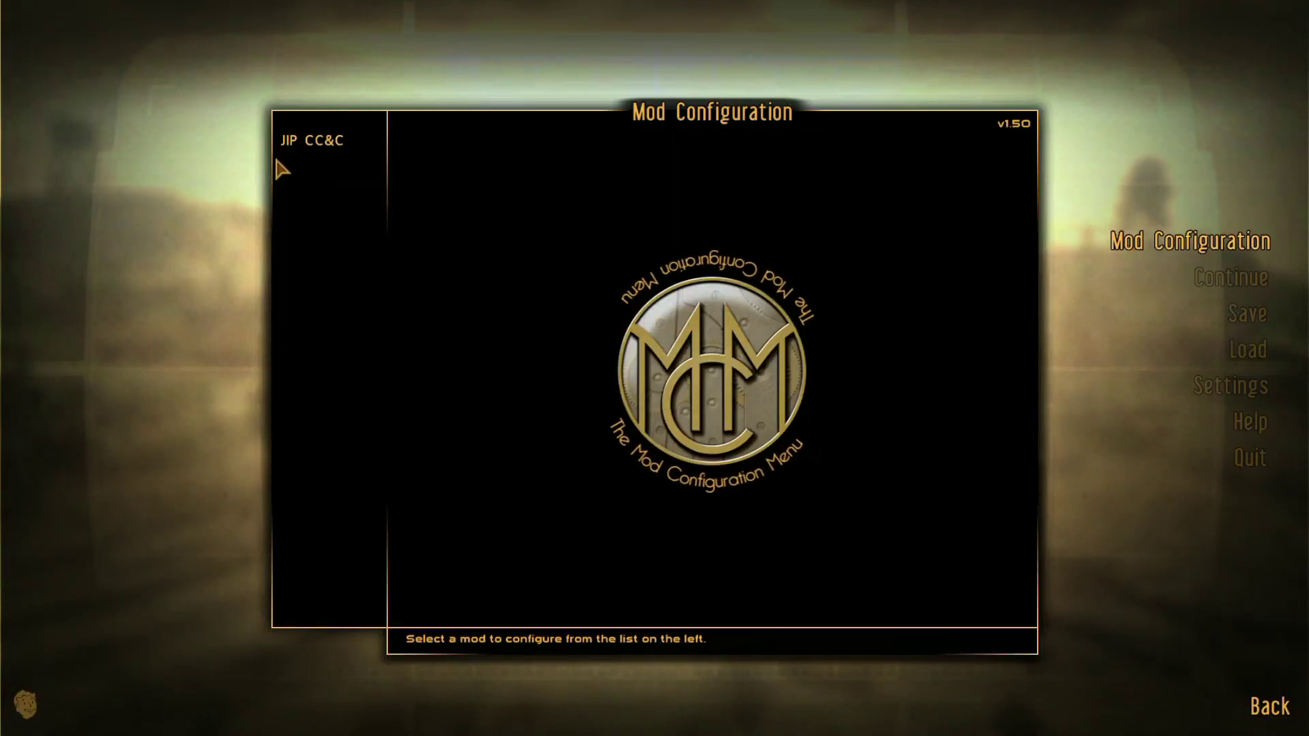
pyautogui.click(285, 144)
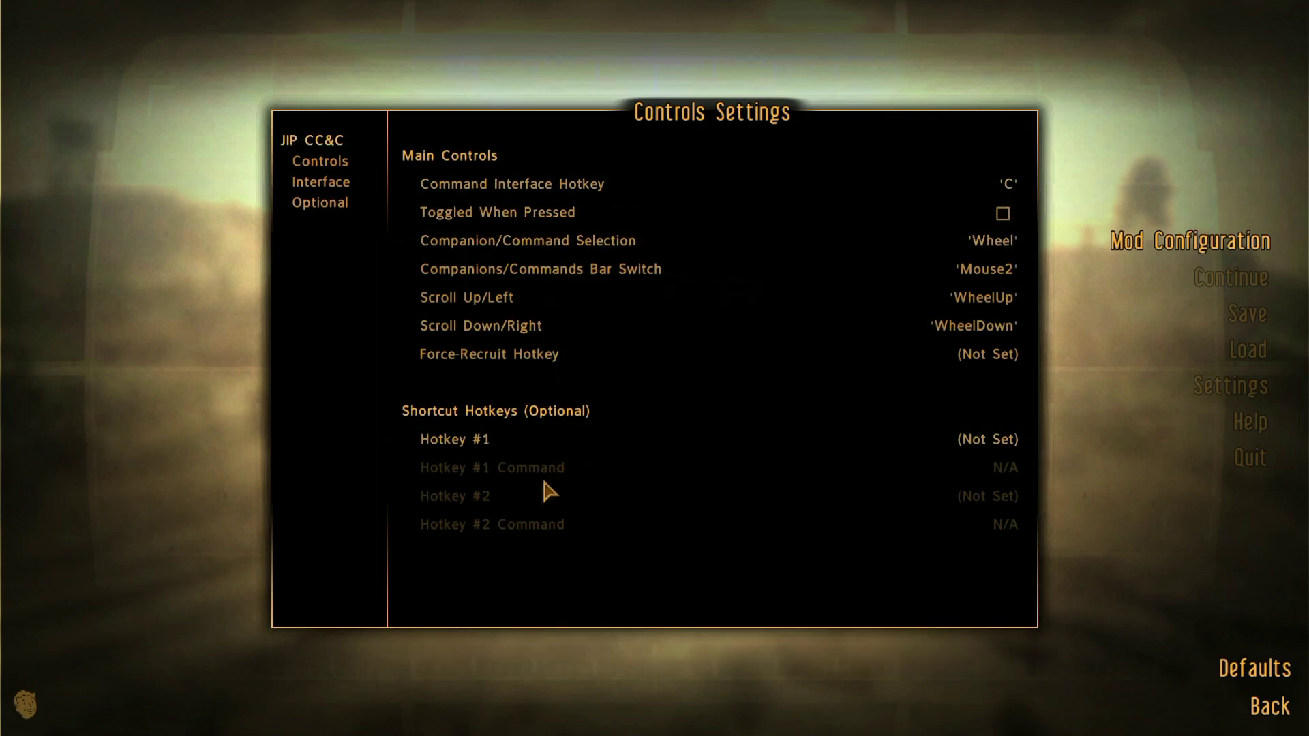
pyautogui.click(332, 182)
pyautogui.click(331, 204)
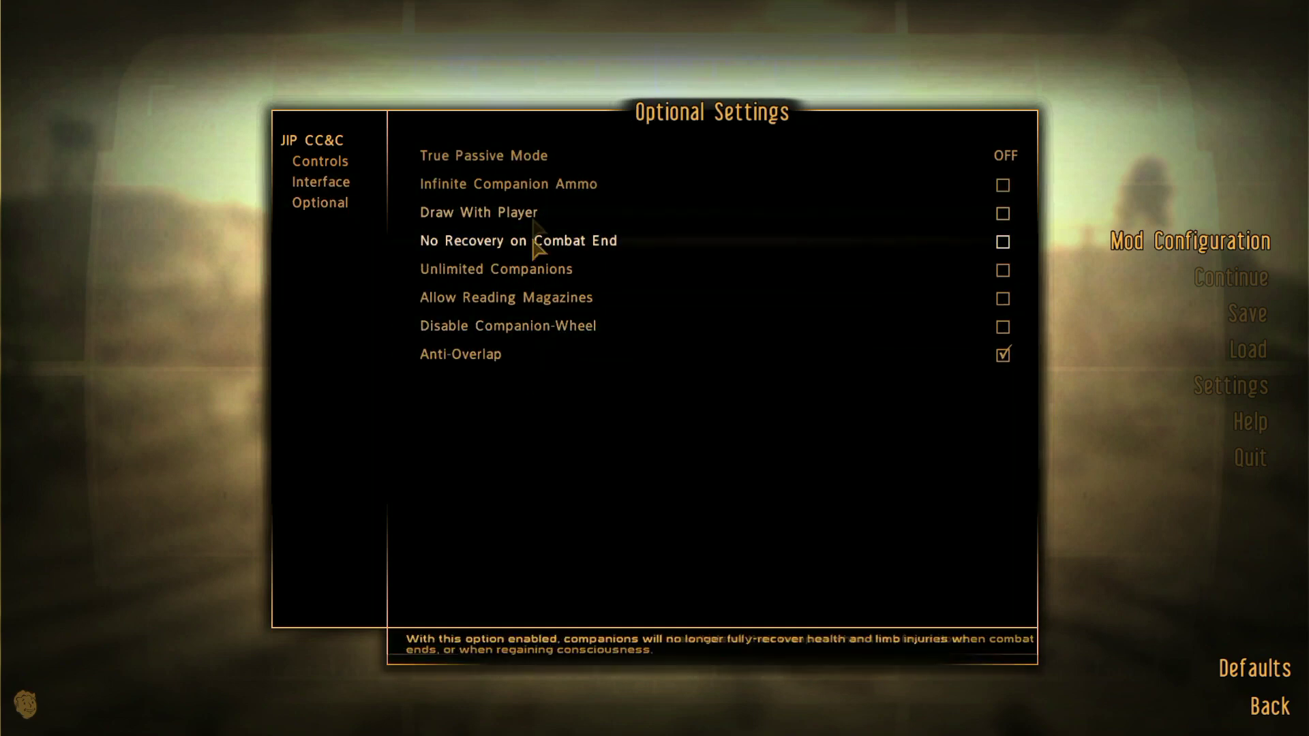
pyautogui.click(319, 163)
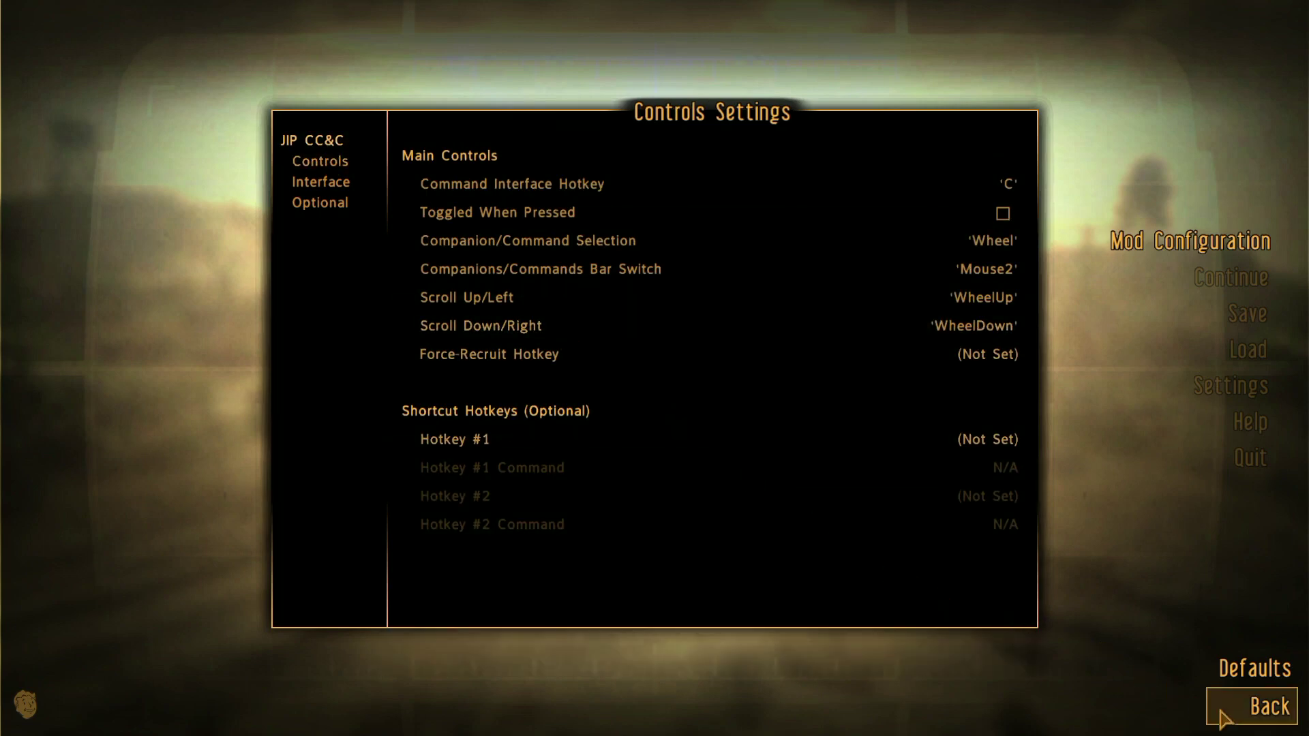
pyautogui.click(1248, 714)
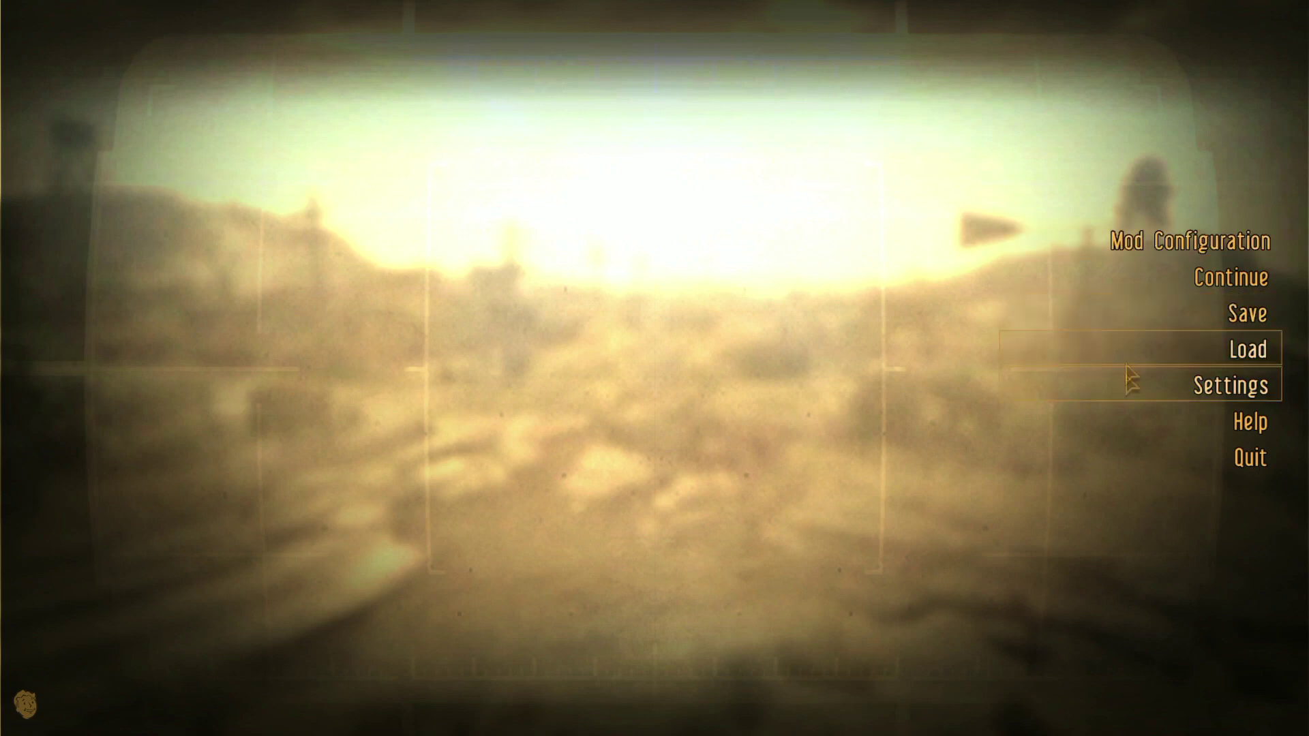
pyautogui.click(1252, 457)
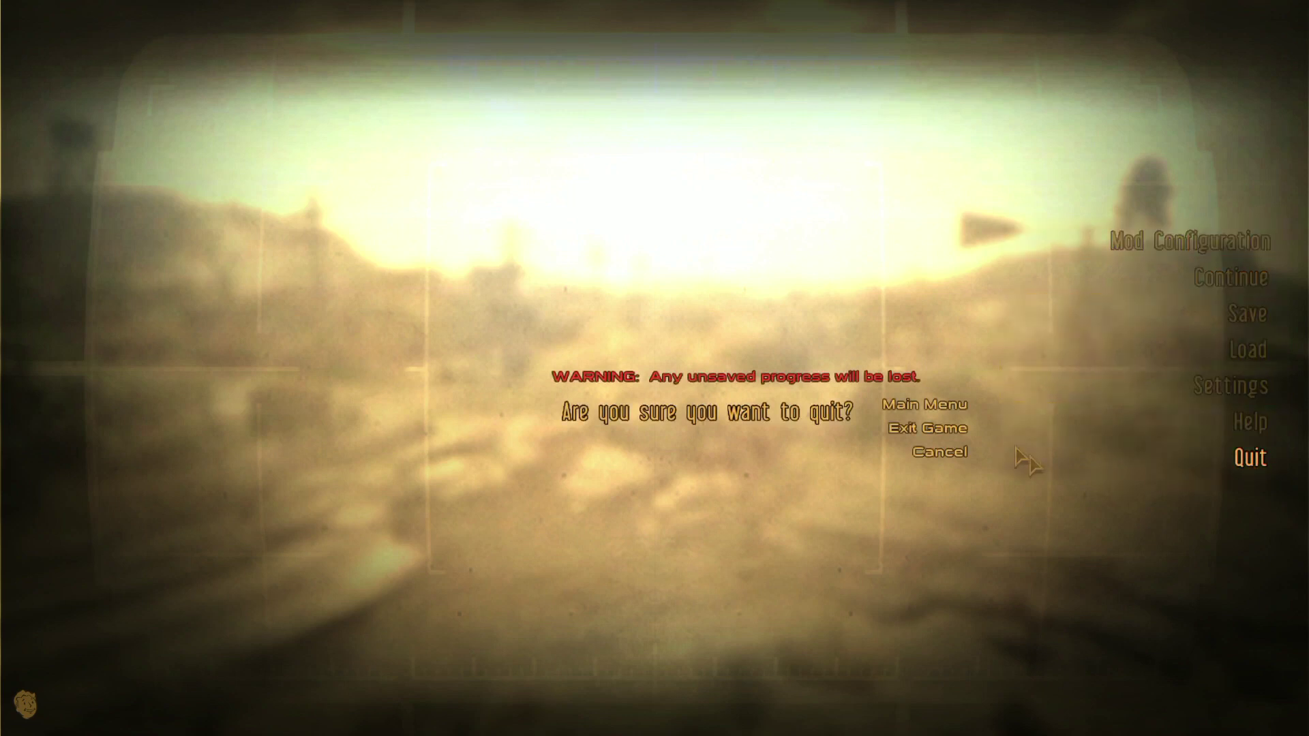
pyautogui.click(924, 425)
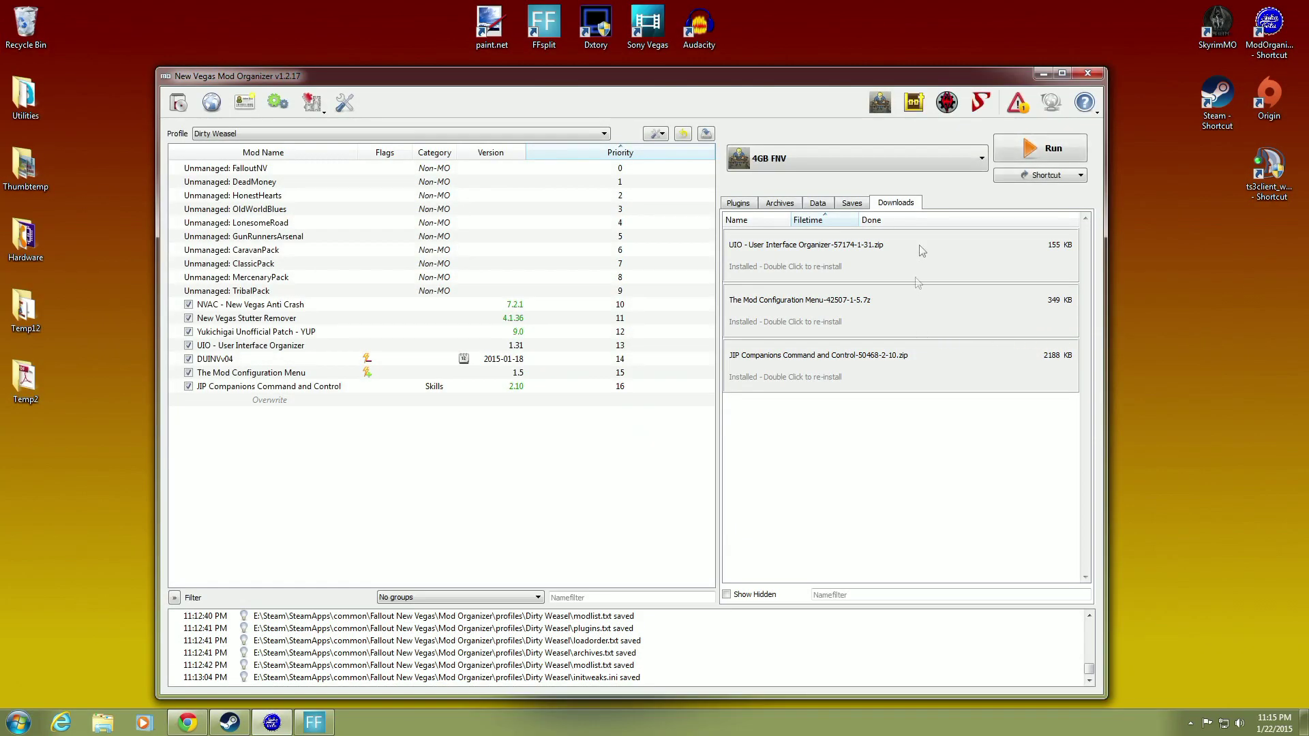
# Step: Check Mod Organizer's reported problems, delete the uio and menus folders from Overwrite, and minimize the window
pyautogui.click(1016, 113)
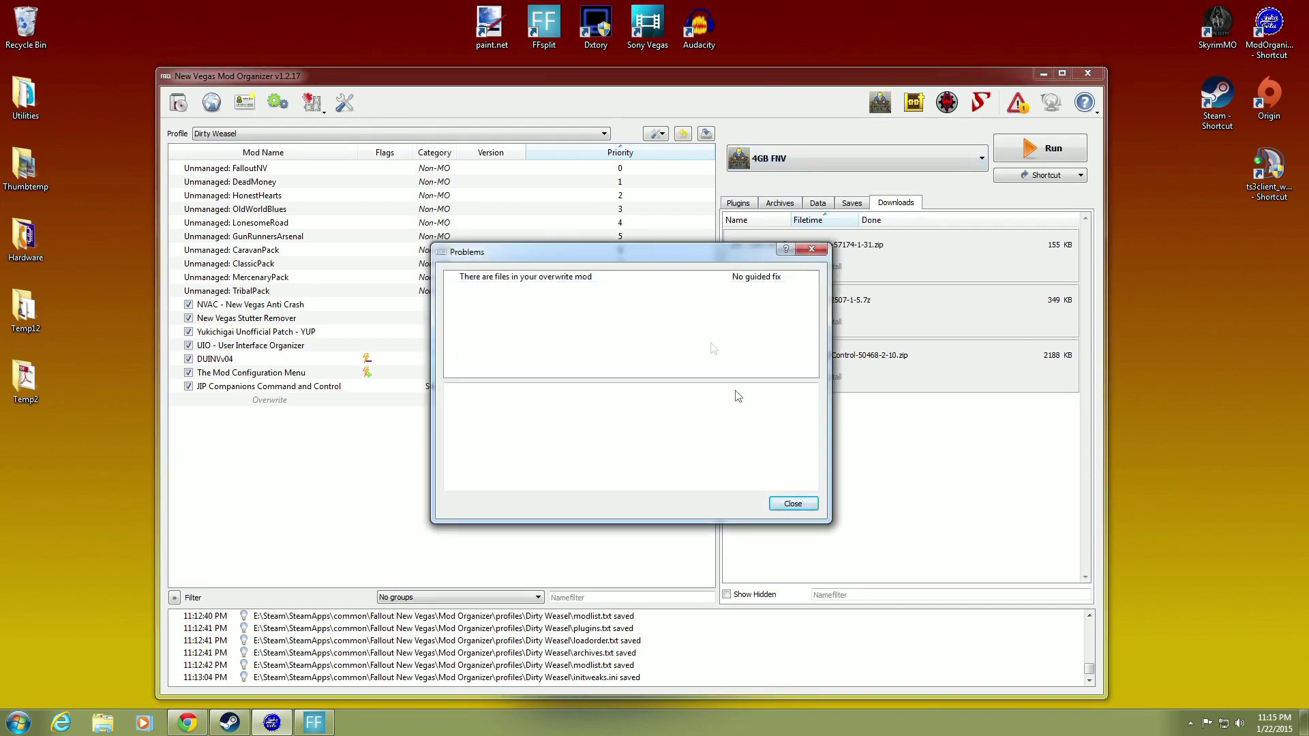
pyautogui.click(793, 503)
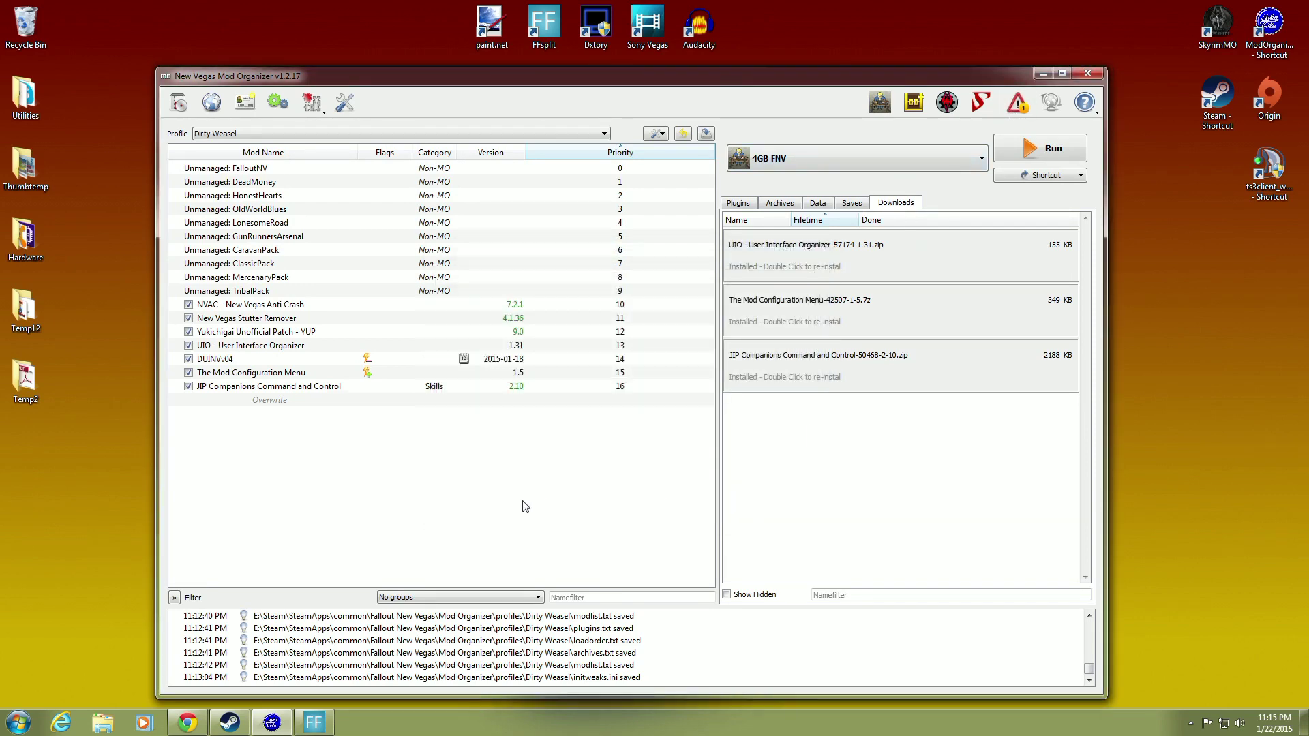
pyautogui.click(346, 405)
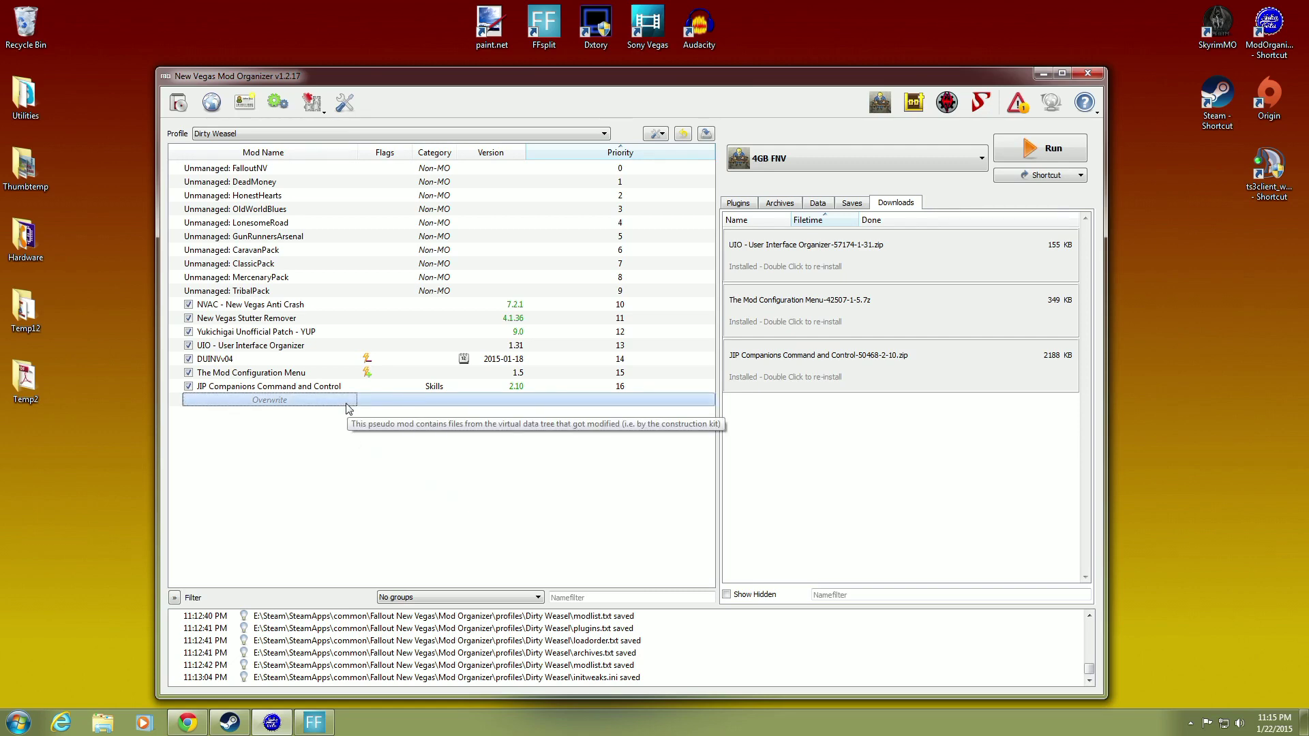
pyautogui.rightClick(347, 407)
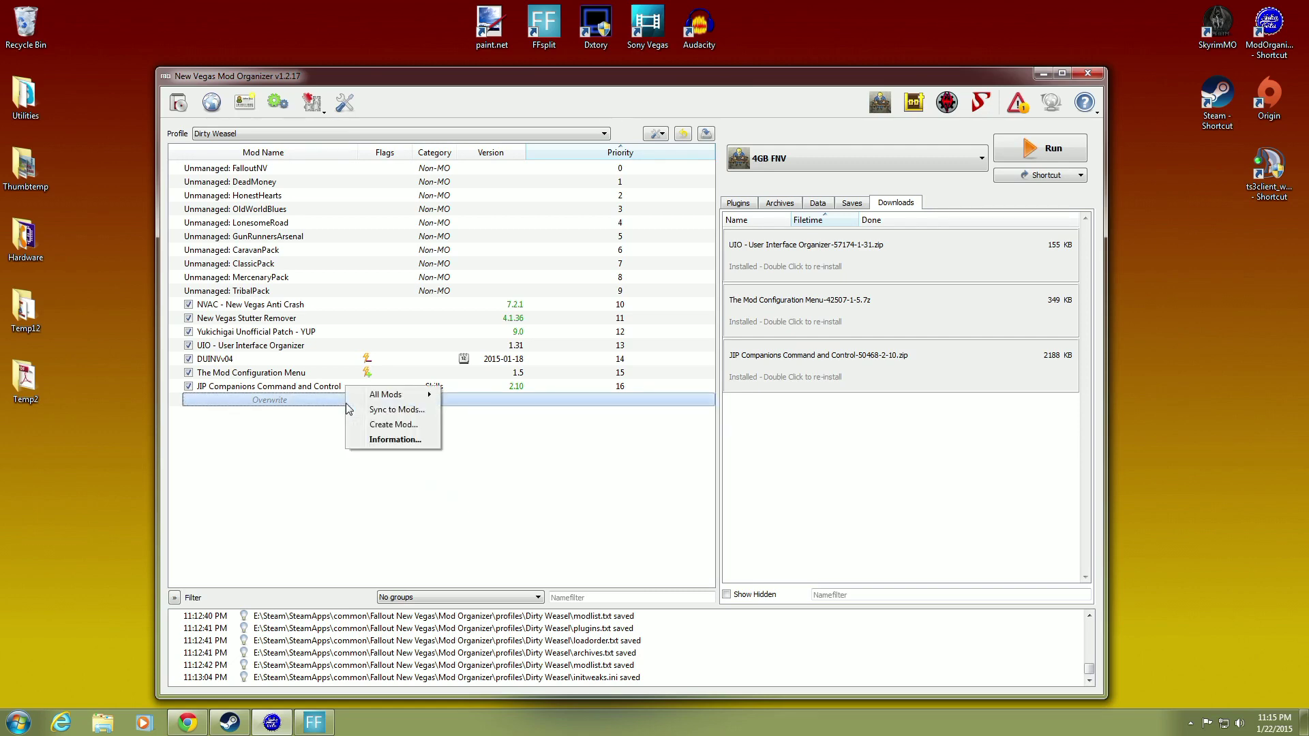
pyautogui.click(362, 440)
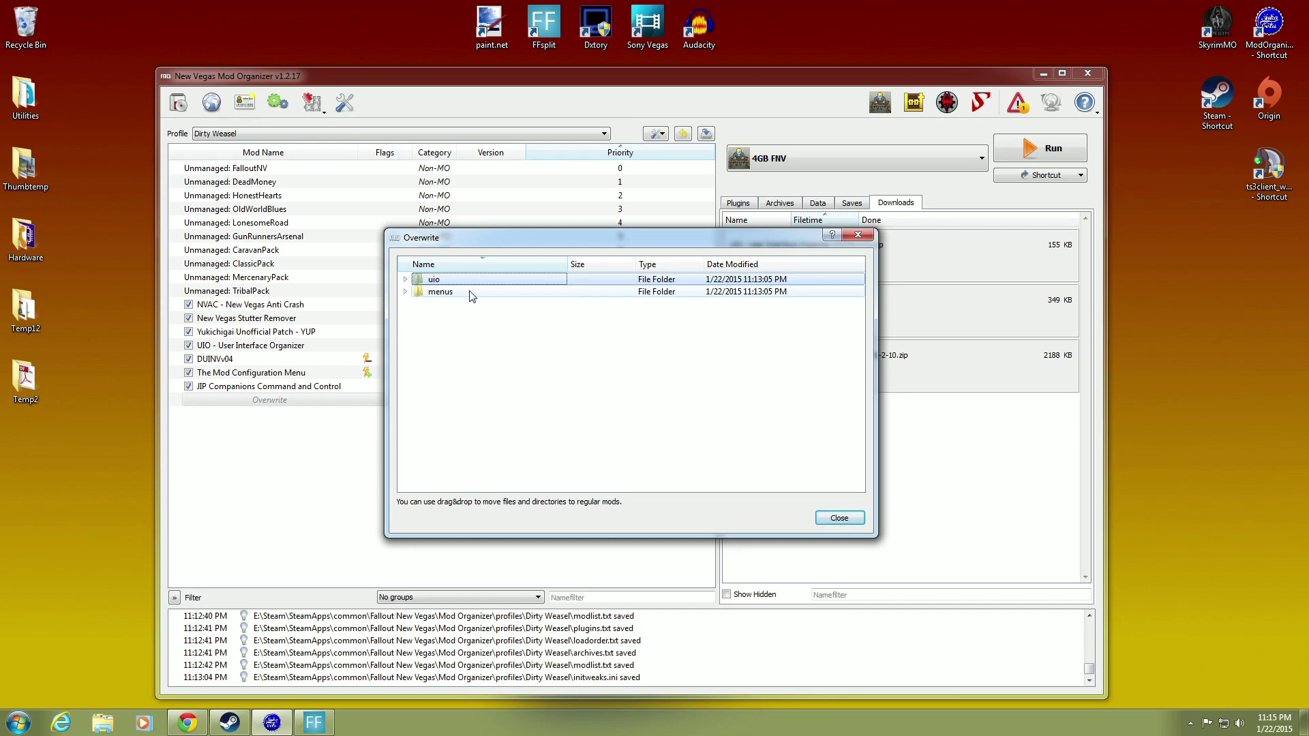
pyautogui.keyDown('shift'); pyautogui.click(469, 293); pyautogui.keyUp('shift')
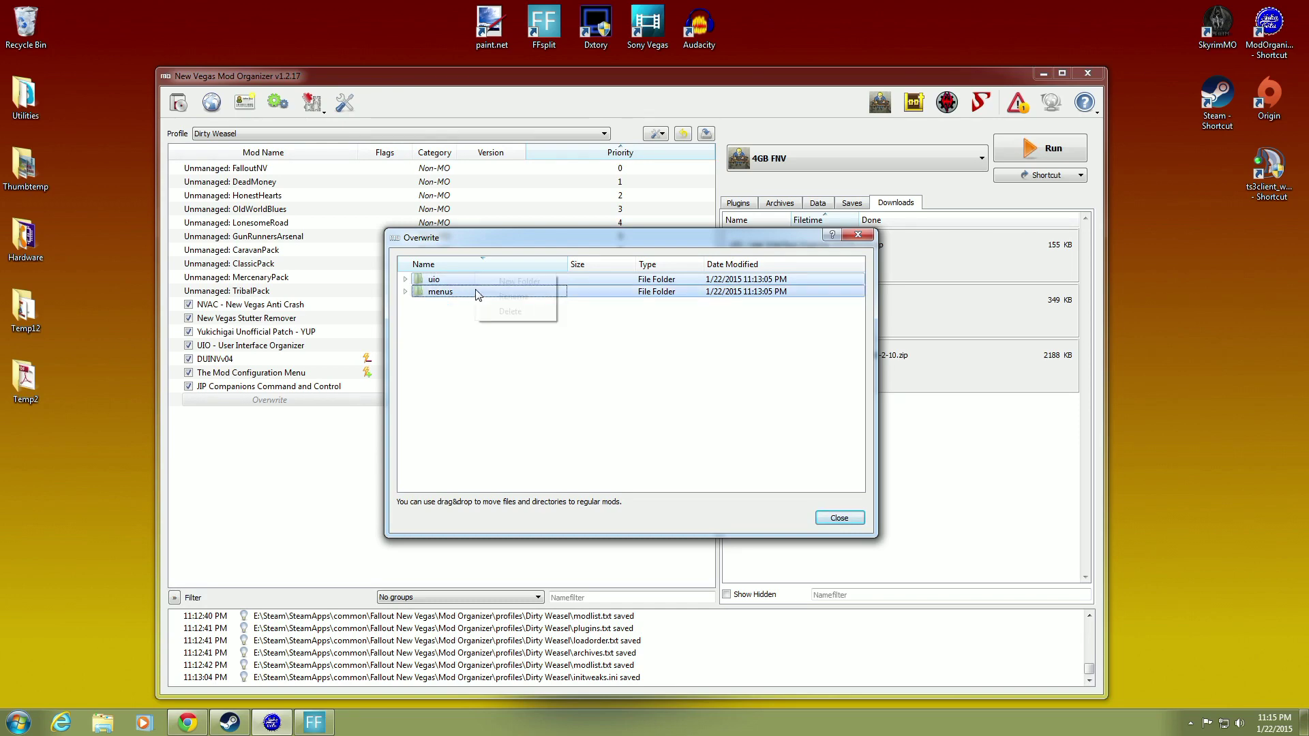
pyautogui.click(495, 315)
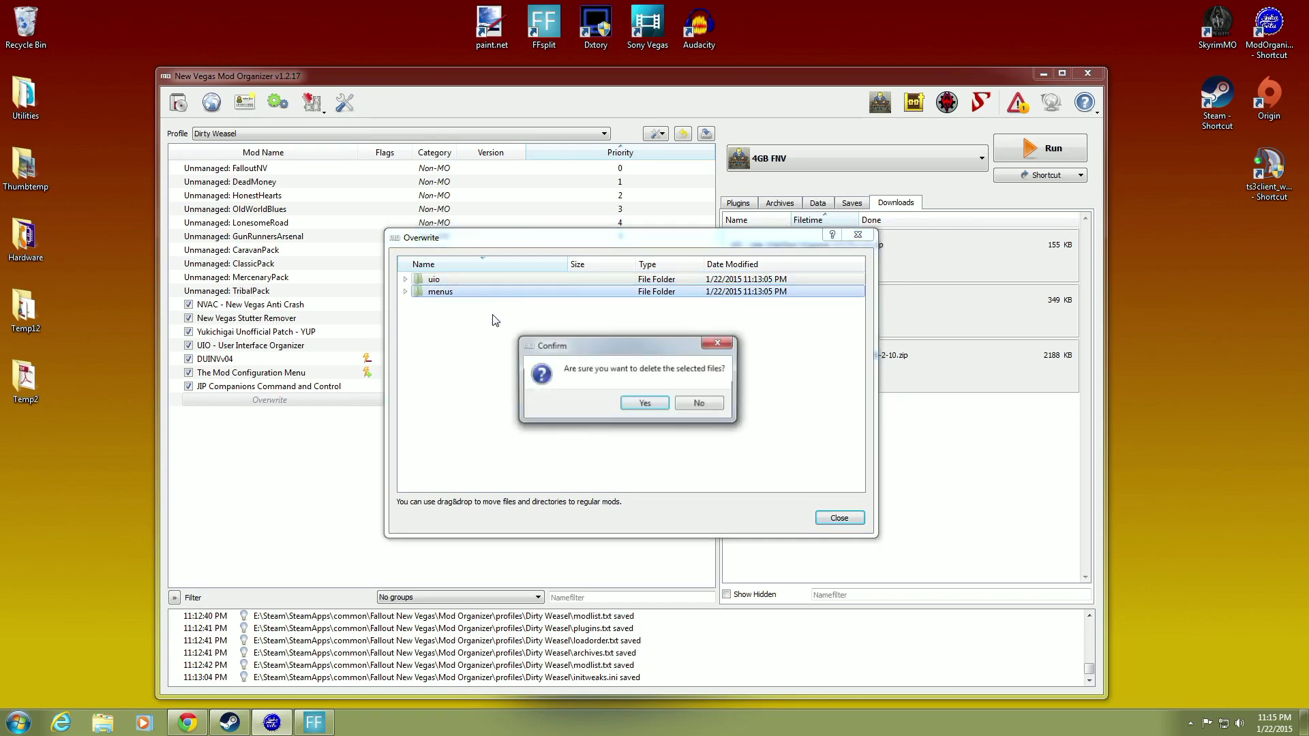
pyautogui.click(628, 407)
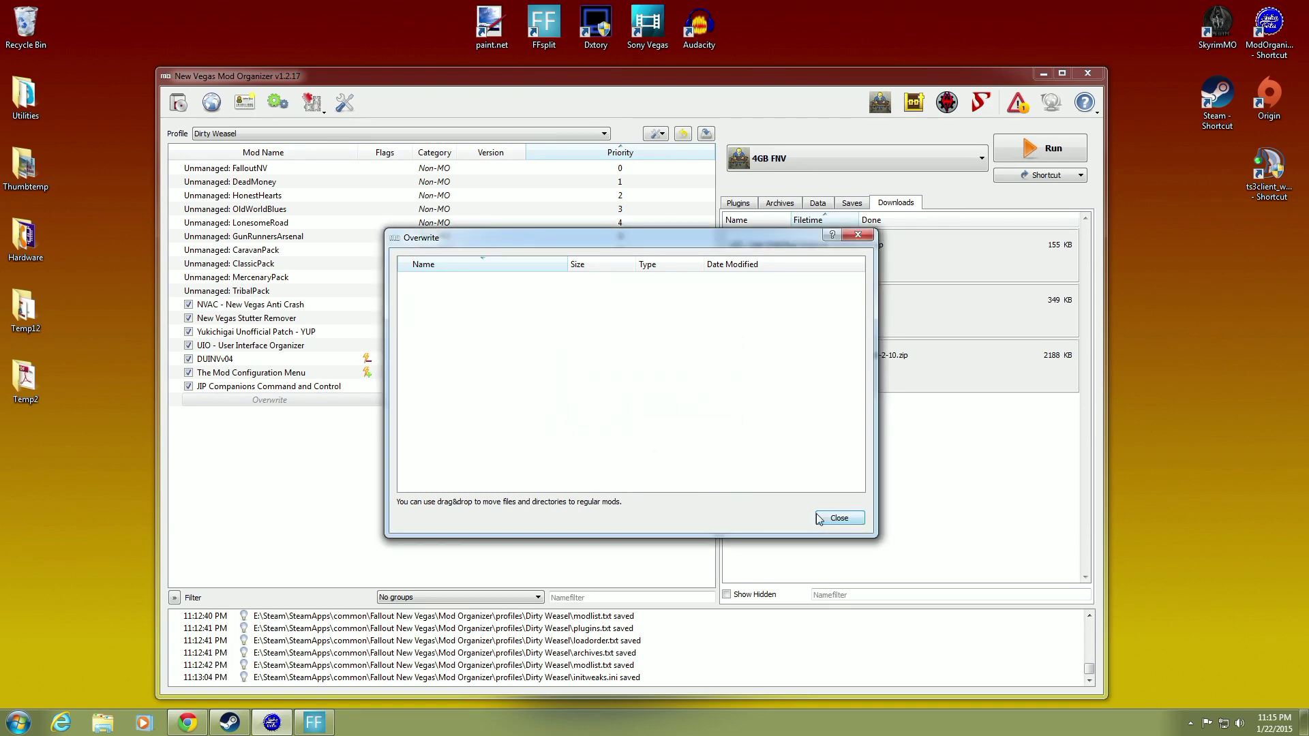
pyautogui.click(839, 517)
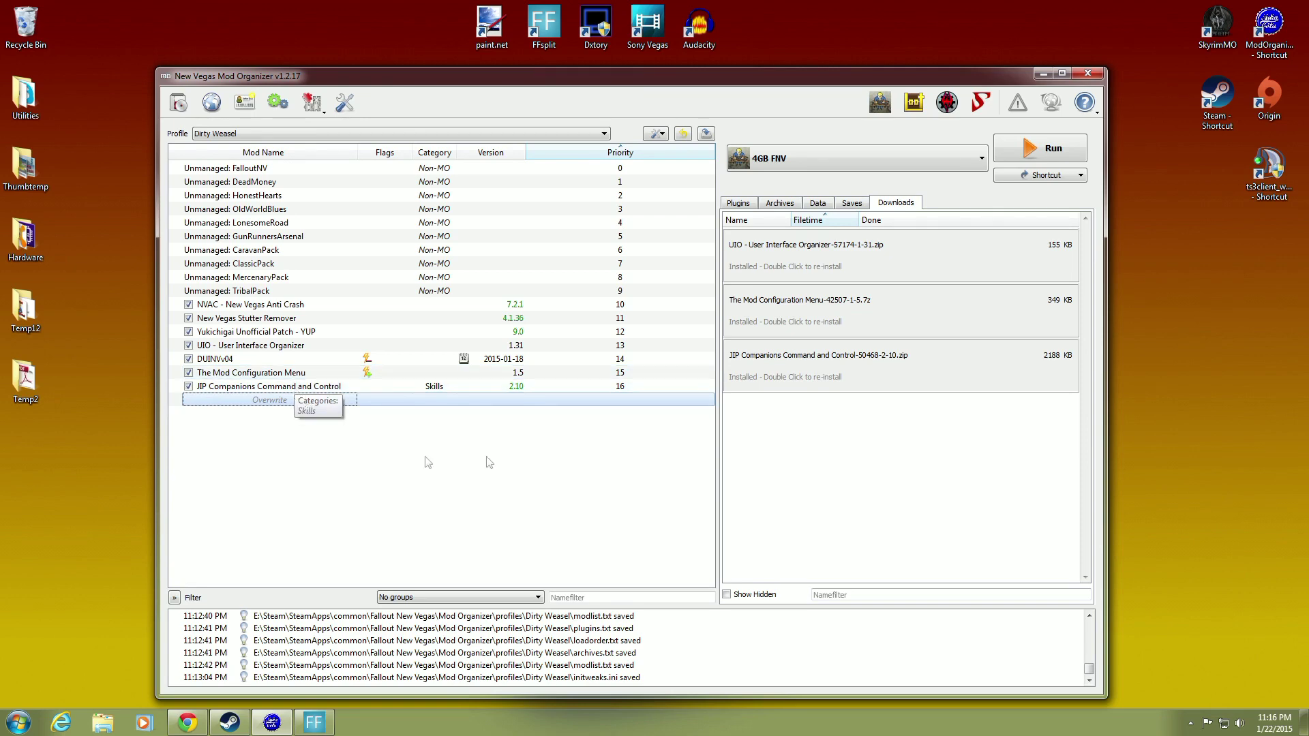
pyautogui.click(1041, 74)
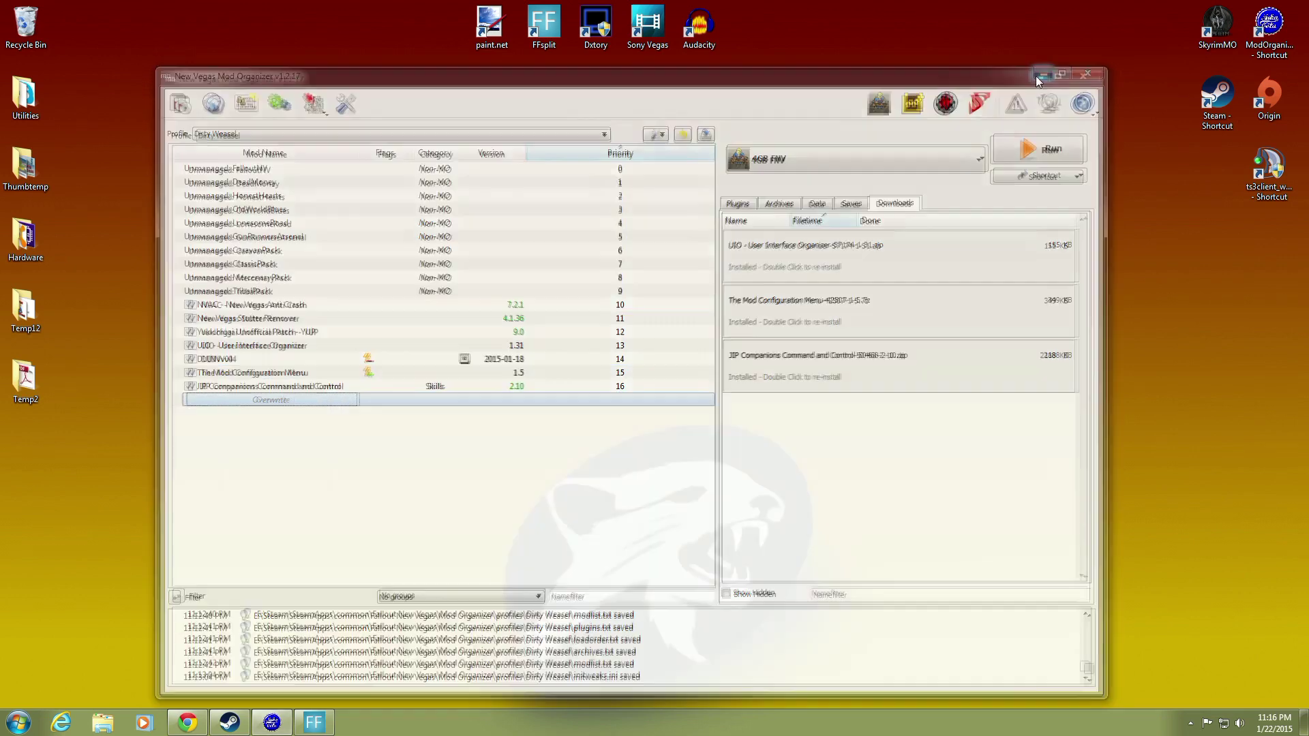